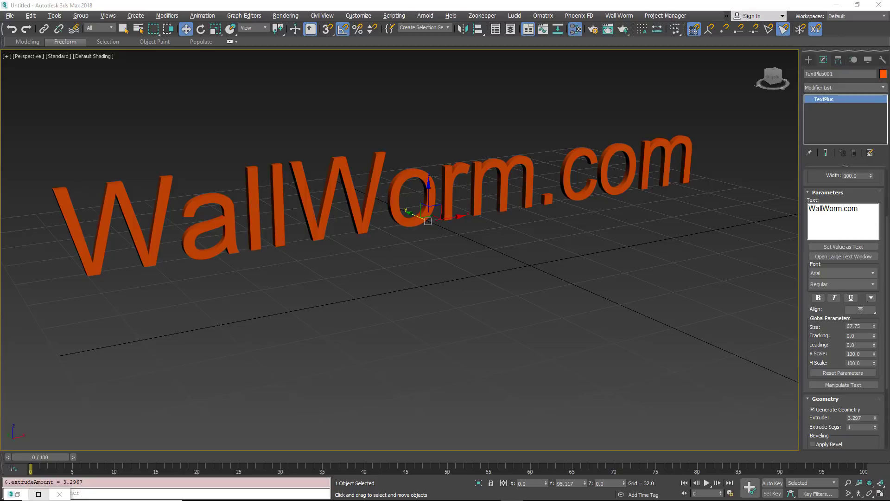
Step: Open the Slate Material Editor and add a Wood map node in the middle of the empty View2 graph
left_click(576, 29)
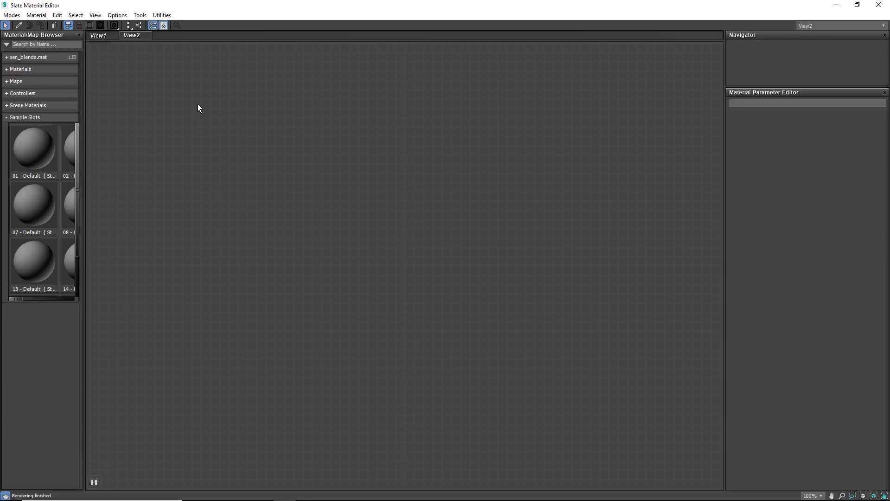
right_click(158, 98)
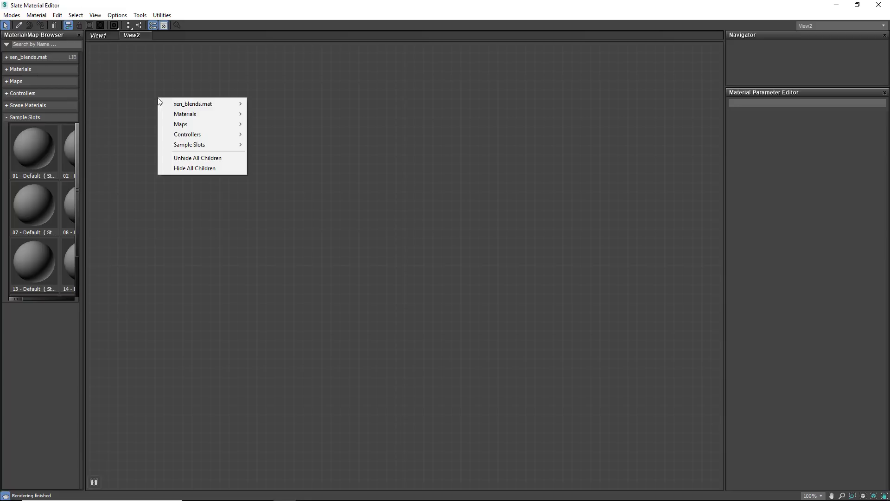
mouse_move(188, 127)
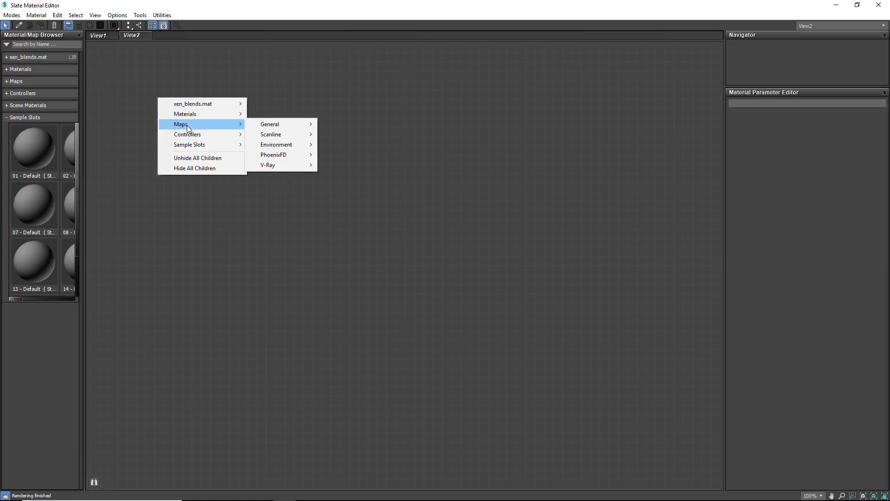
mouse_move(276, 127)
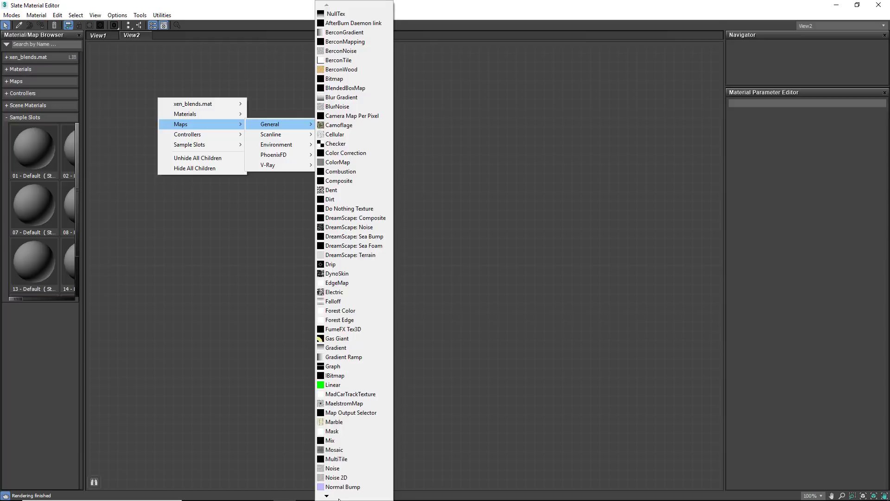
mouse_move(339, 500)
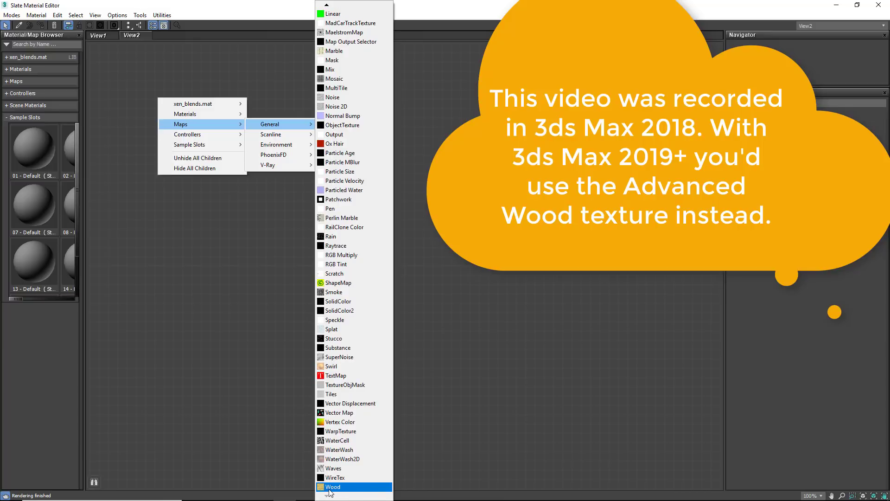
left_click(338, 487)
left_click_drag(171, 108, 310, 202)
double_click(281, 197)
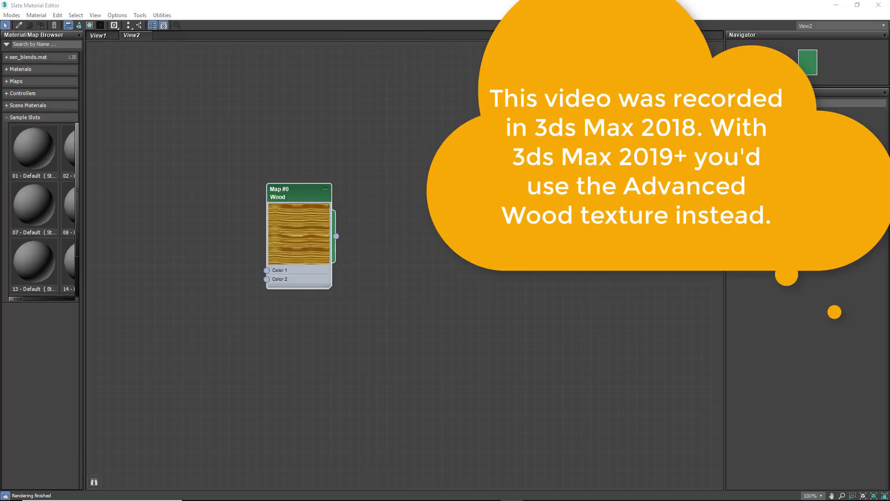
Step: Set the Wood map's X and Z angles to 90 degrees in its coordinates
double_click(299, 234)
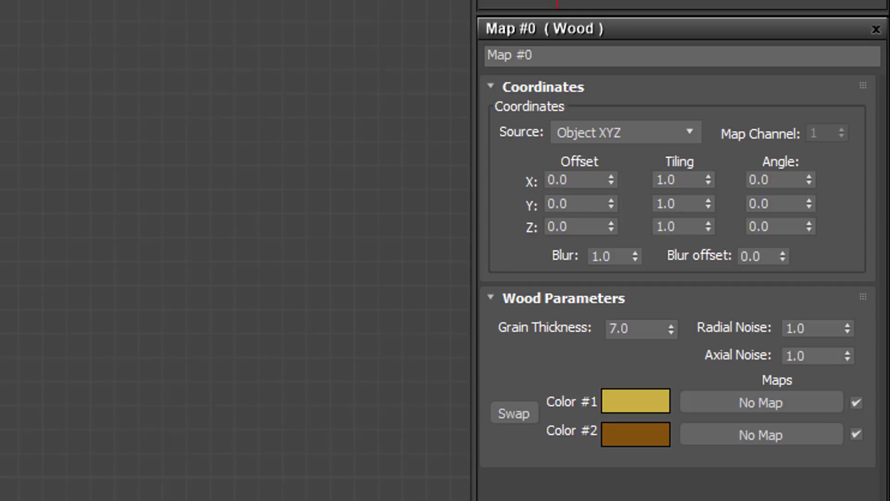
double_click(778, 179)
type("90")
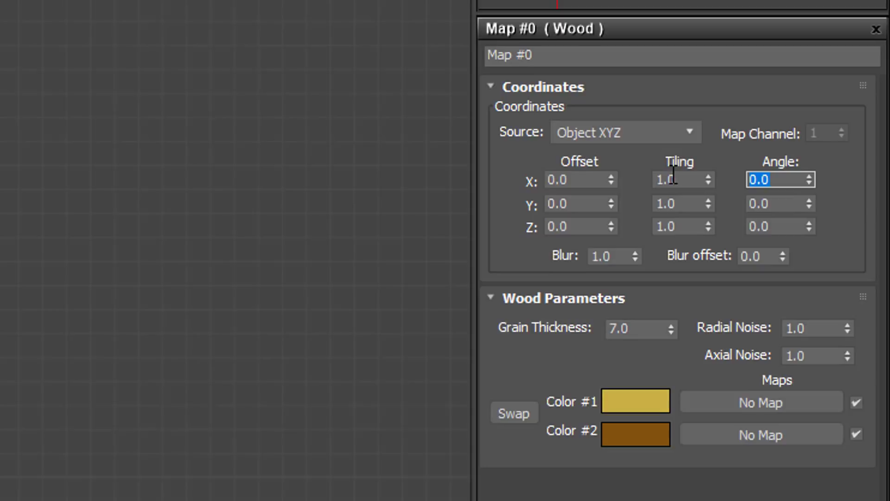
key("Tab")
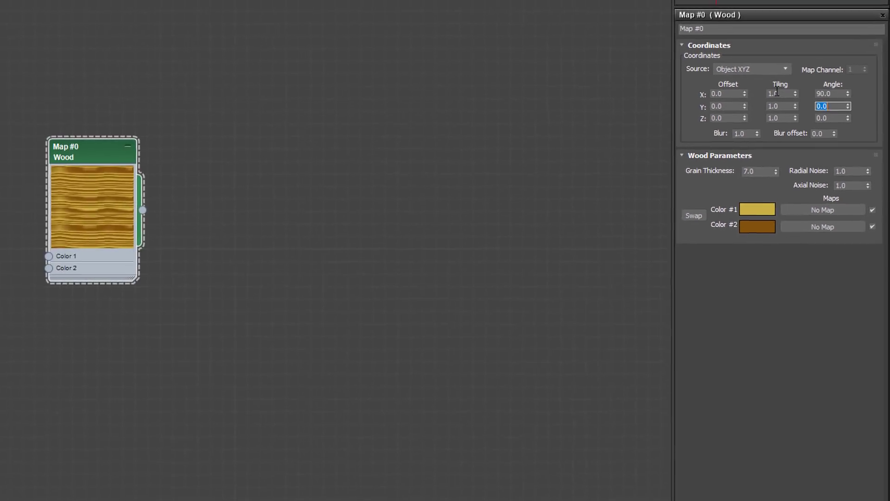
key("Tab")
type("90")
key("Tab")
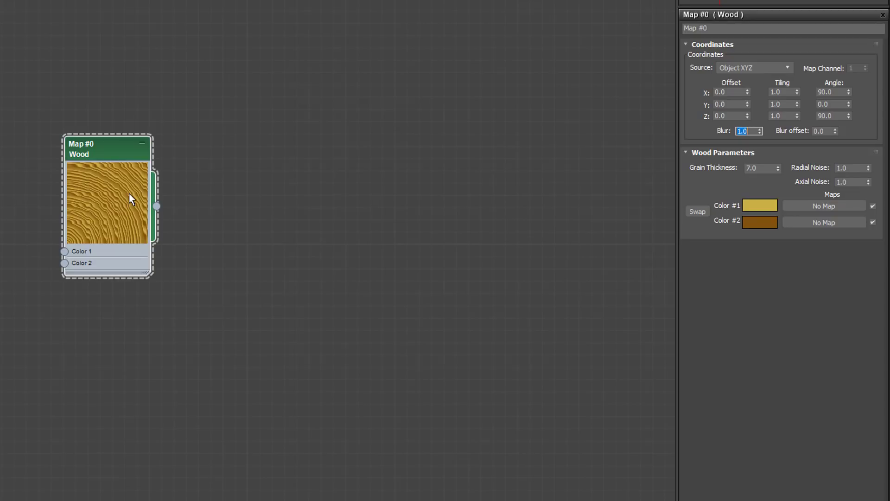
Step: Set the Wood map's X and Y offsets to -150
double_click(723, 92)
type("150")
key("Tab")
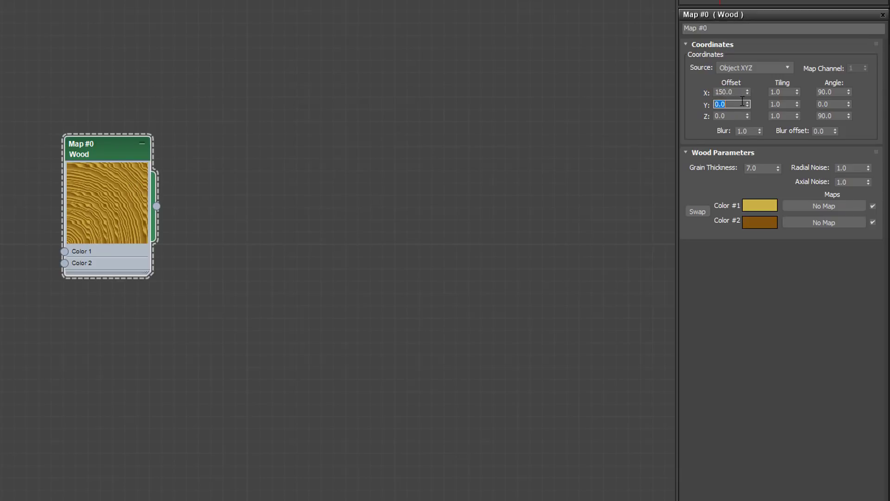
type("150")
key("Tab")
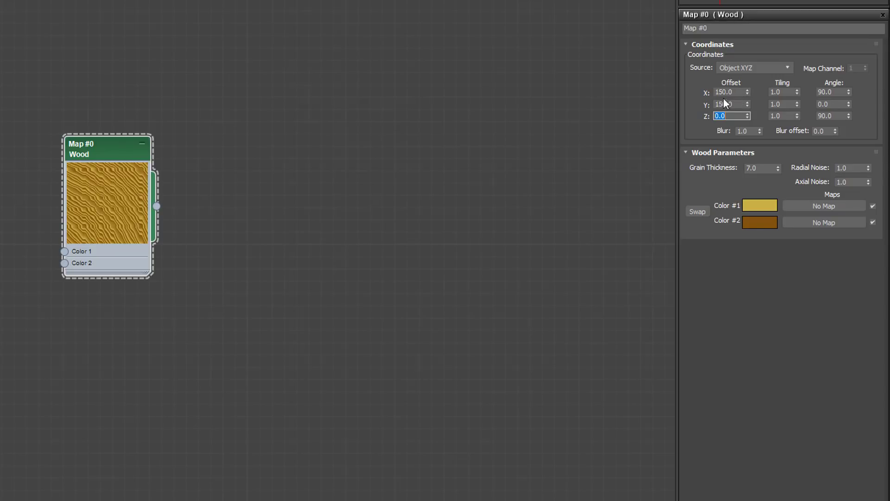
left_click(728, 92)
left_click(717, 104)
type("-")
left_click(737, 92)
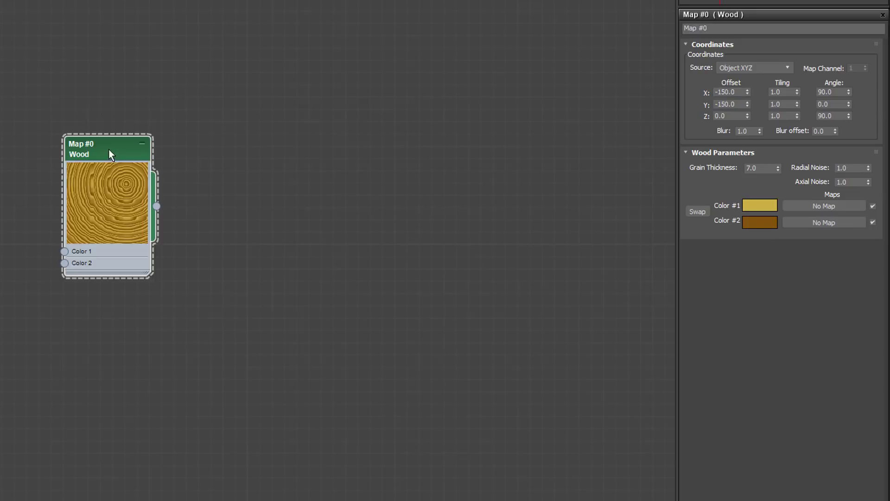
Step: Move the Wood node toward the graph's upper corner and wire its output into a new Color Correction map
left_click_drag(108, 149, 59, 80)
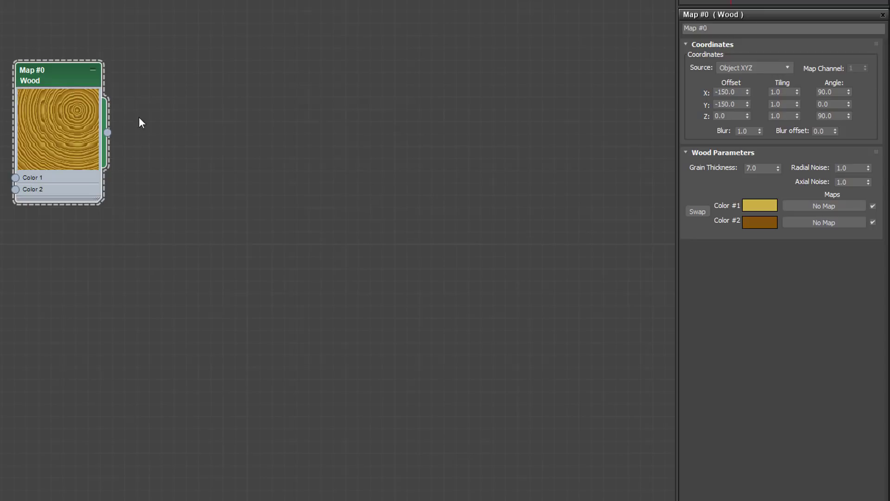
left_click_drag(108, 133, 247, 133)
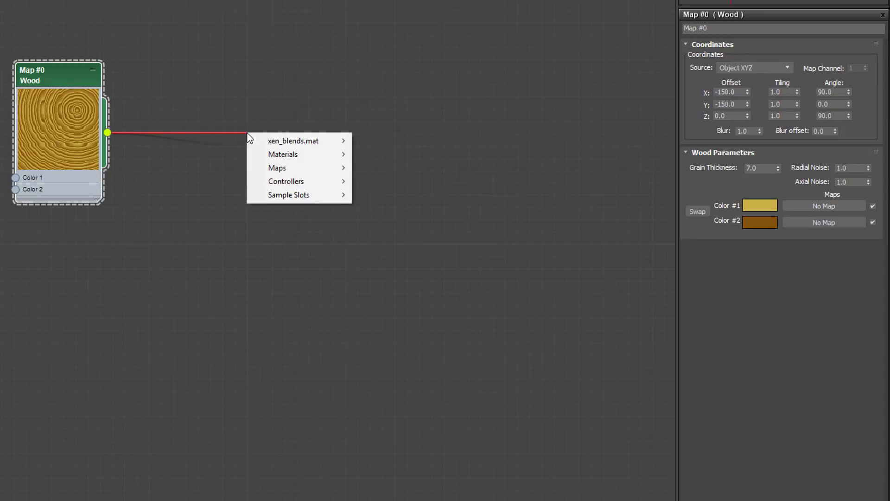
mouse_move(312, 168)
mouse_move(387, 172)
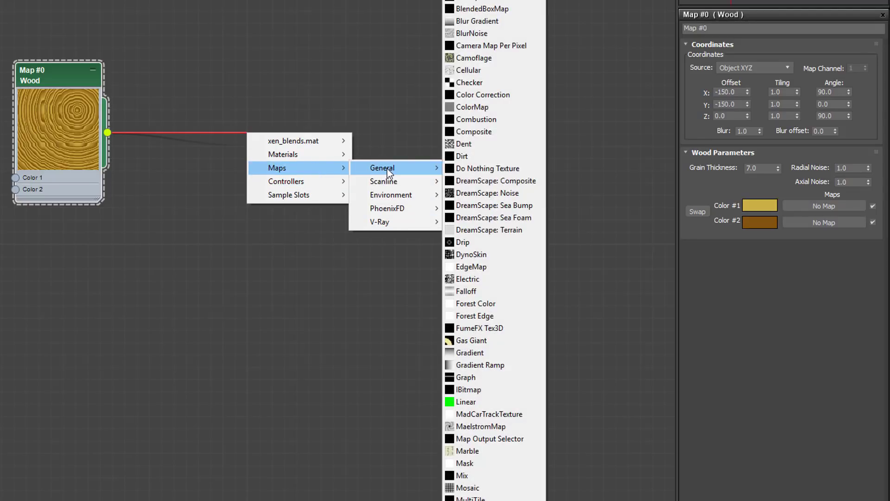
left_click(491, 95)
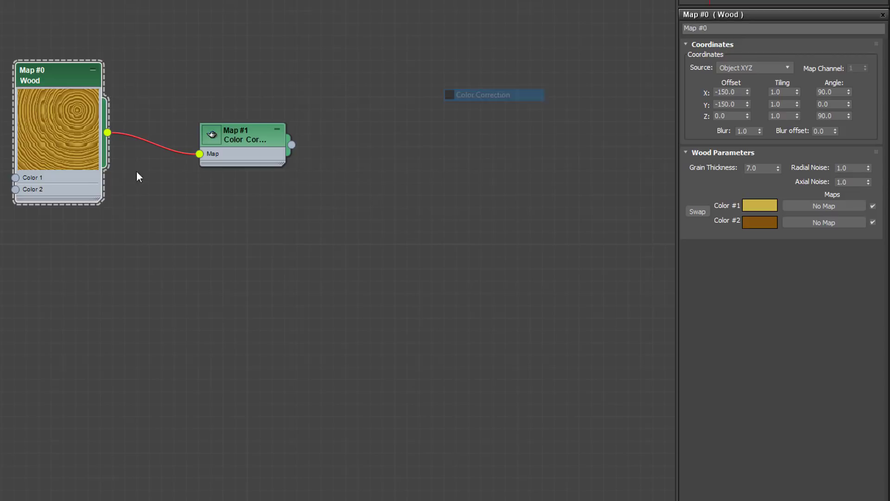
Step: Adjust the Color Correction map to a saturation of about -18.3 and a brightness of about 13.6
double_click(224, 141)
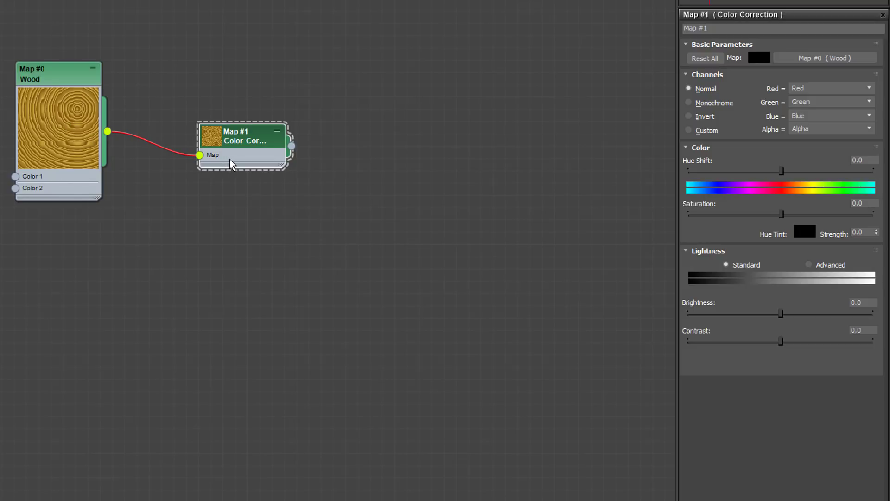
left_click(773, 214)
left_click(769, 314)
left_click_drag(787, 318, 796, 319)
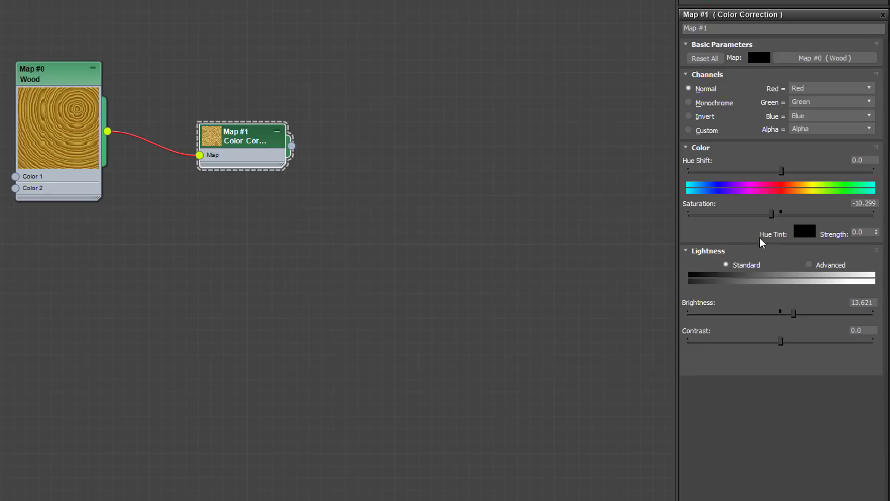
left_click_drag(771, 214, 764, 214)
Step: Enlarge the Color Correction node's preview and lower the Wood node slightly to line up with it
double_click(217, 138)
scroll(232, 190, "up", 2)
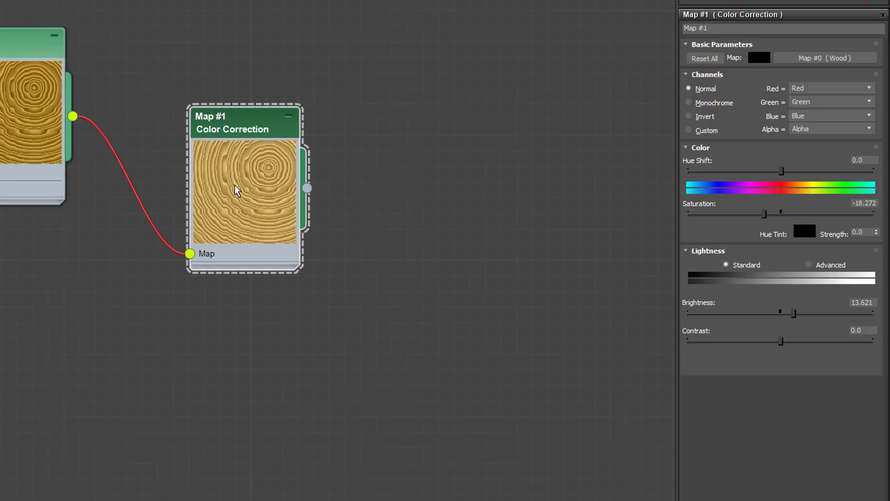
left_click_drag(7, 62, 24, 110)
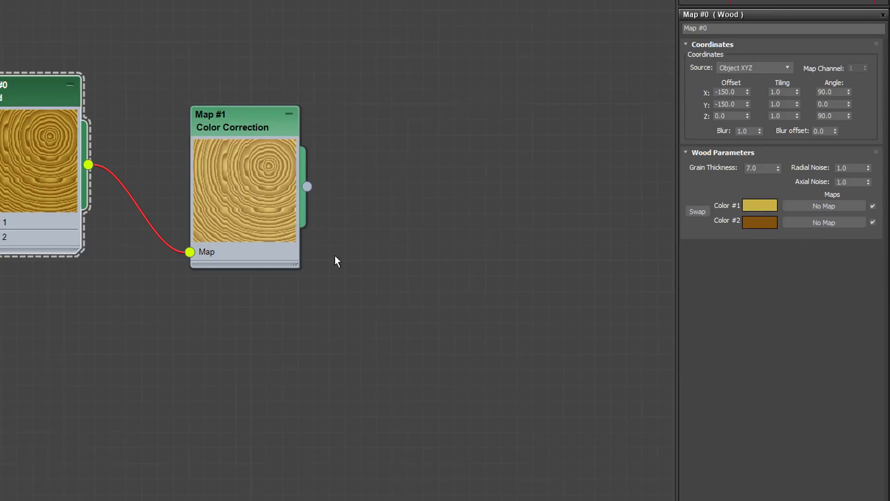
left_click(253, 125)
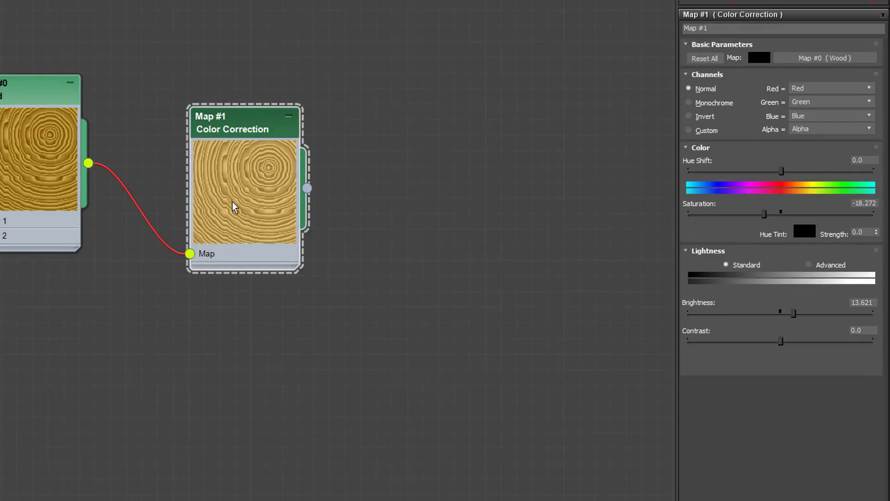
Step: Connect the Color Correction output to Layer 1 of a new Composite map
scroll(256, 222, "down", 2)
scroll(288, 221, "down", 2)
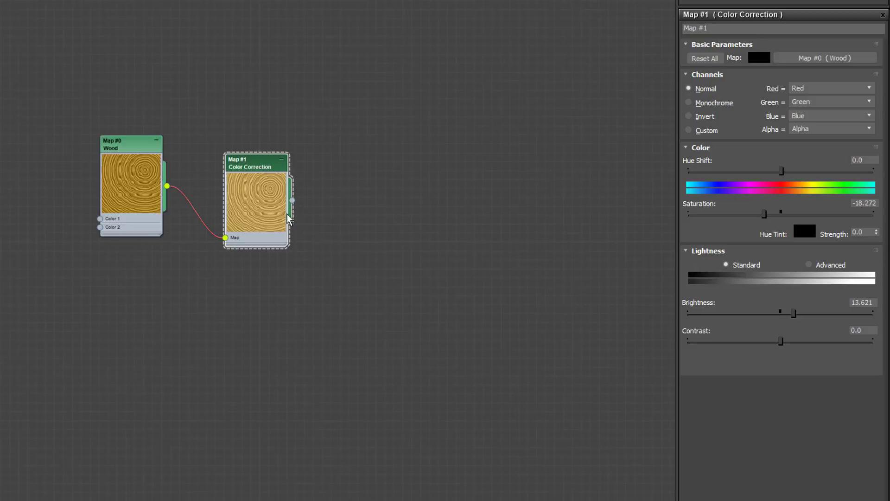
middle_click_drag(289, 220, 214, 190)
left_click_drag(208, 170, 294, 171)
mouse_move(343, 200)
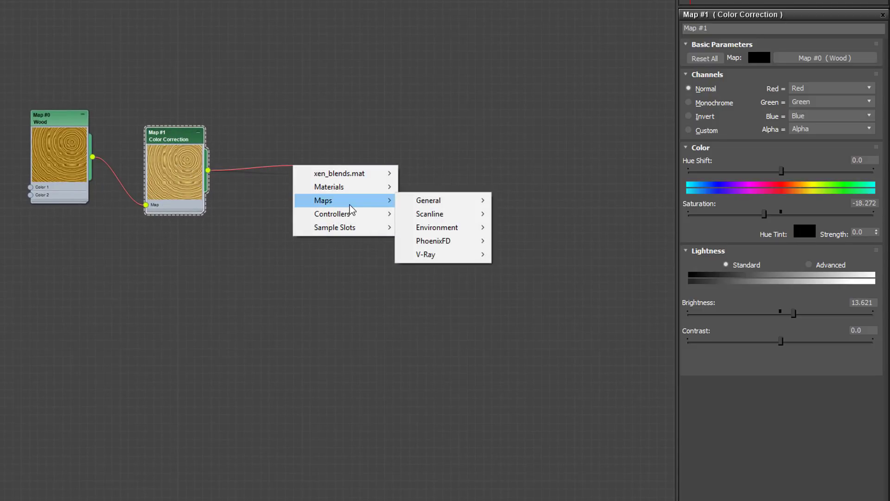
mouse_move(425, 204)
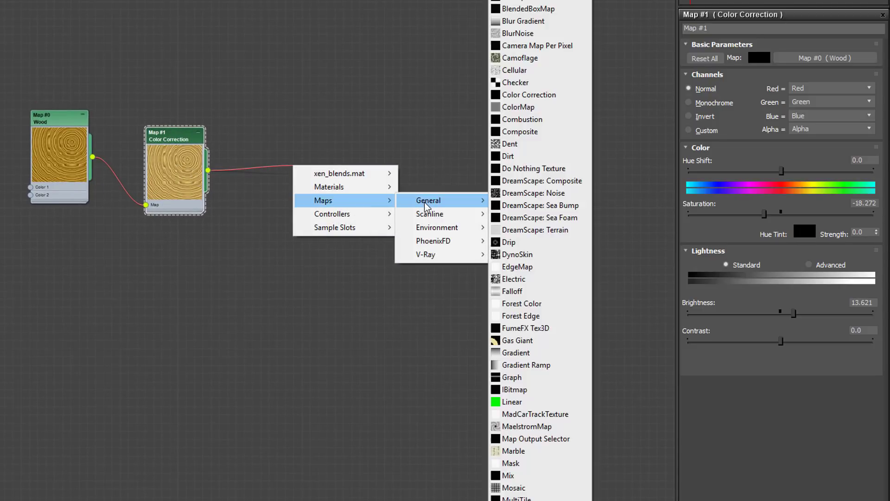
left_click(538, 133)
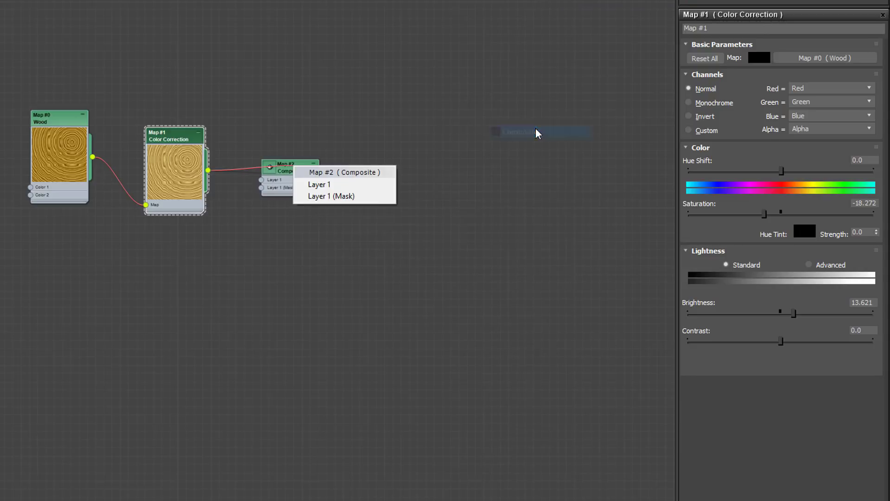
left_click(323, 186)
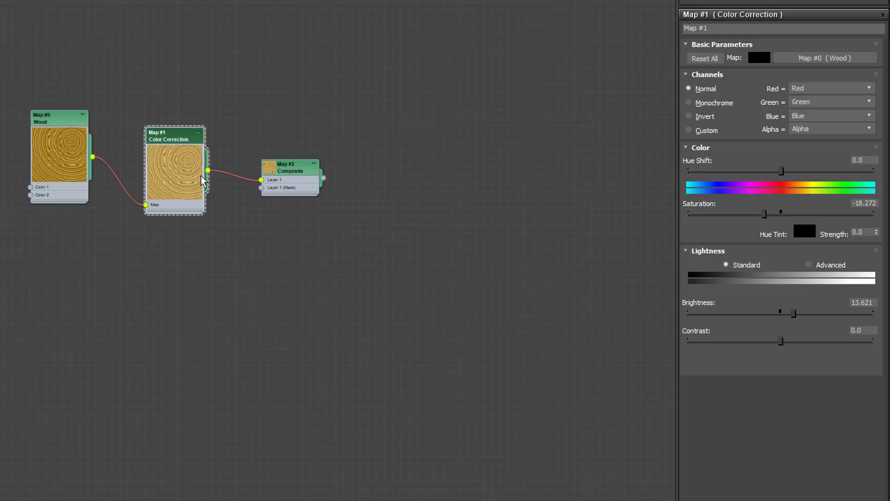
Step: Shift the Wood and Color Correction nodes up and duplicate the connected pair directly below the originals
scroll(280, 182, "up", 3)
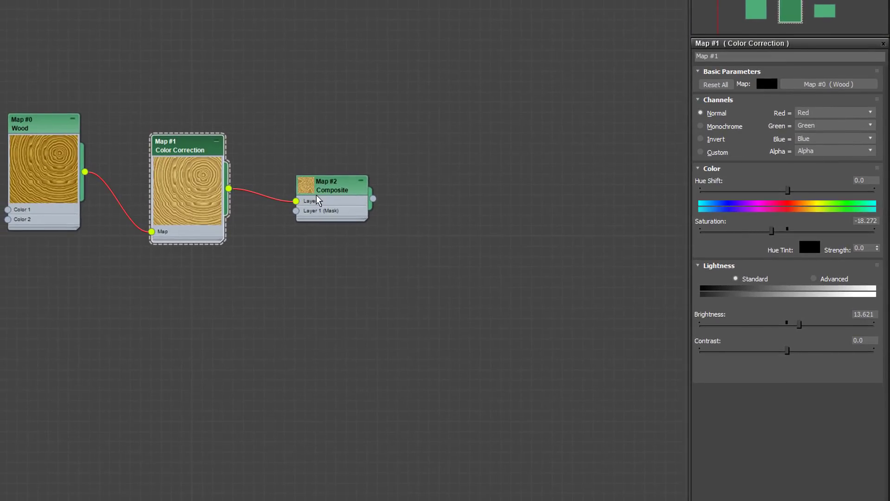
left_click_drag(197, 154, 176, 123)
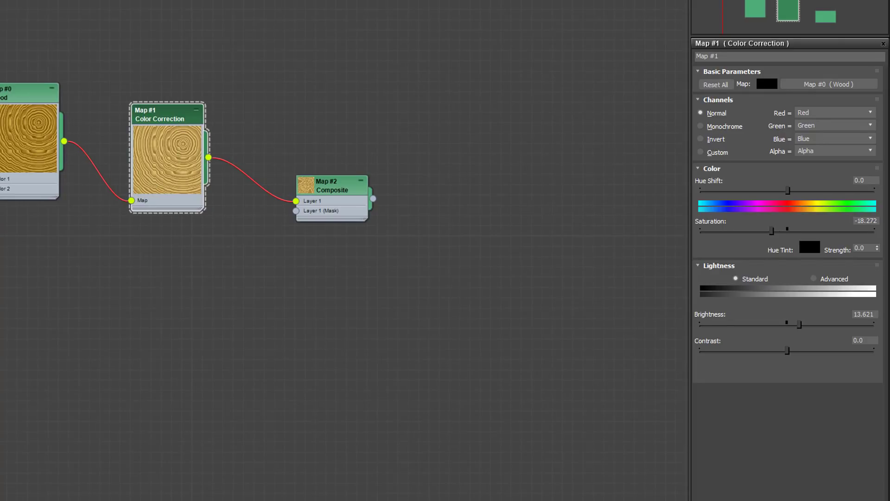
left_click_drag(2, 51, 179, 229)
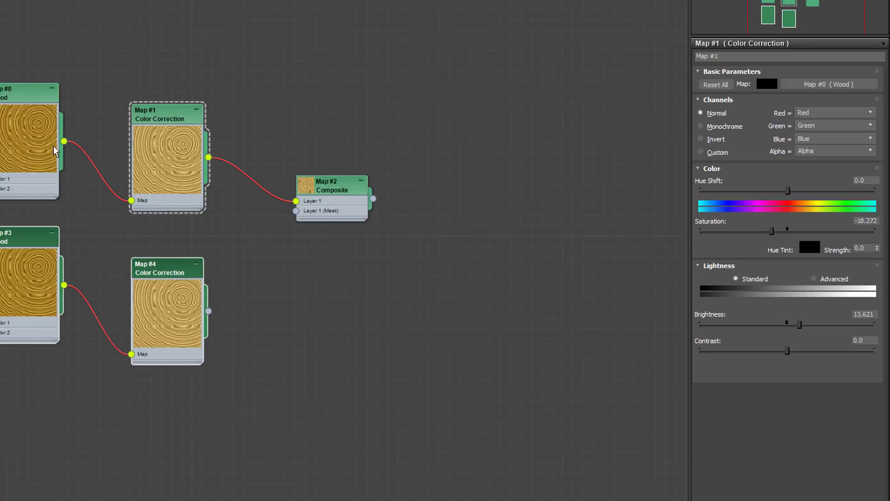
scroll(201, 294, "up", 2)
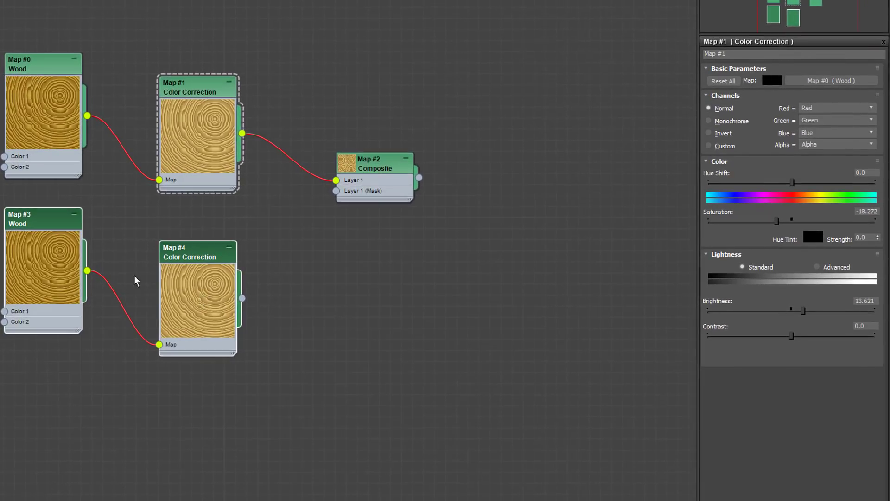
Step: Set the duplicated Wood map's Y offset to -50
left_click(33, 219)
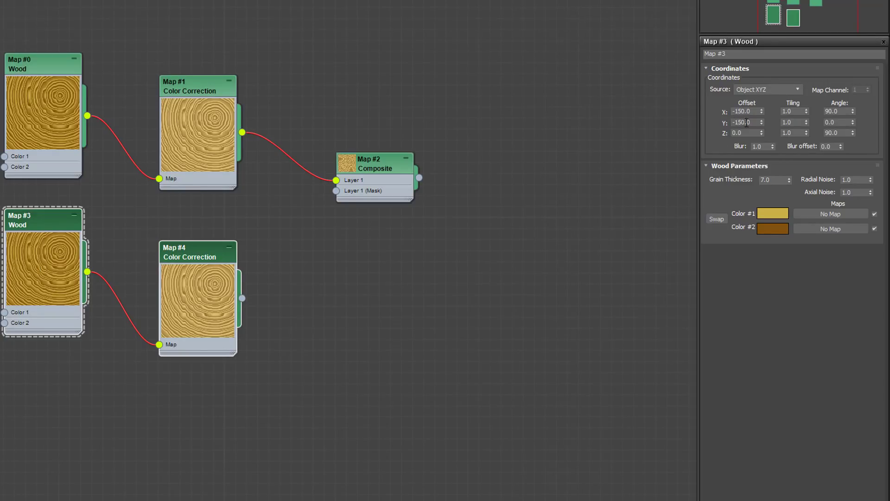
left_click_drag(762, 124, 756, 21)
left_click_drag(761, 122, 737, 124)
type("50")
key("Tab")
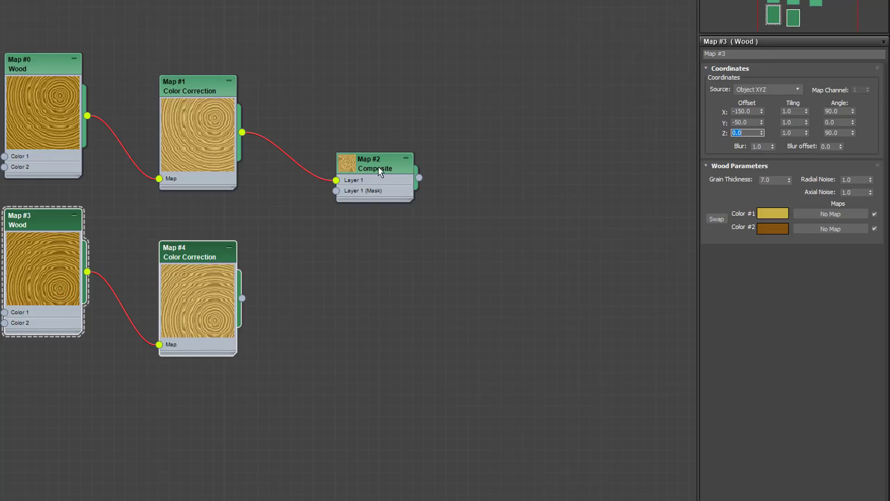
Step: Add a second layer to the Composite map
left_click(363, 165)
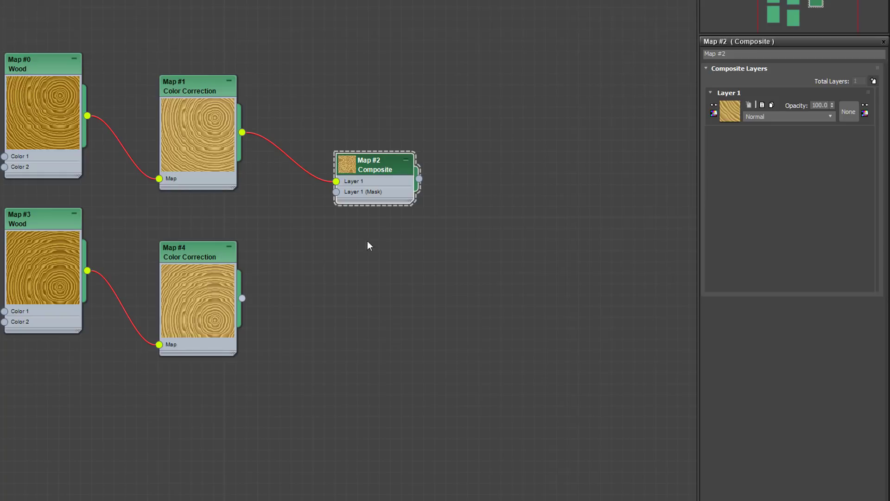
left_click(874, 80)
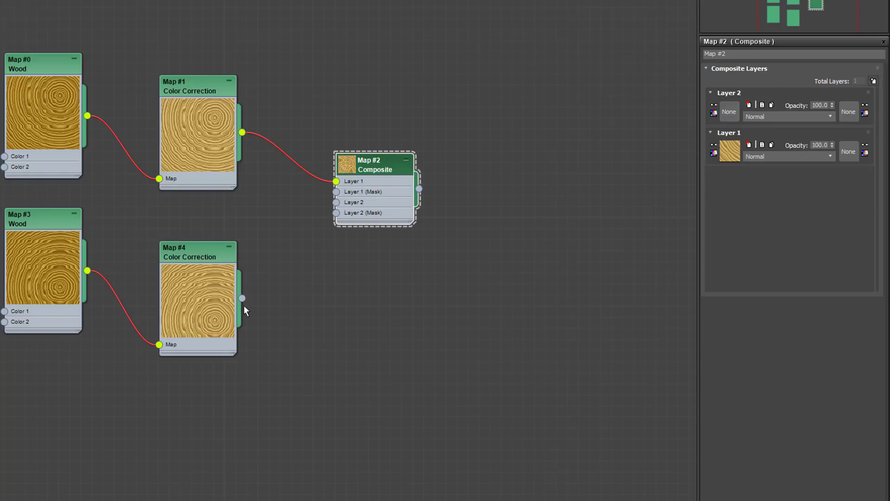
Step: Connect the duplicated Color Correction map to Layer 2 of the Composite and enlarge the Composite node's preview
left_click_drag(242, 298, 338, 206)
double_click(349, 166)
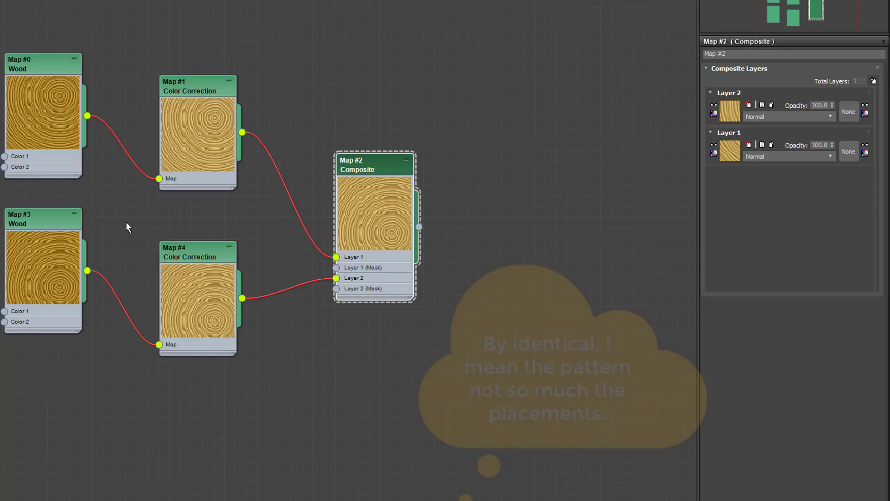
scroll(119, 240, "up", 4)
middle_click_drag(154, 229, 235, 207)
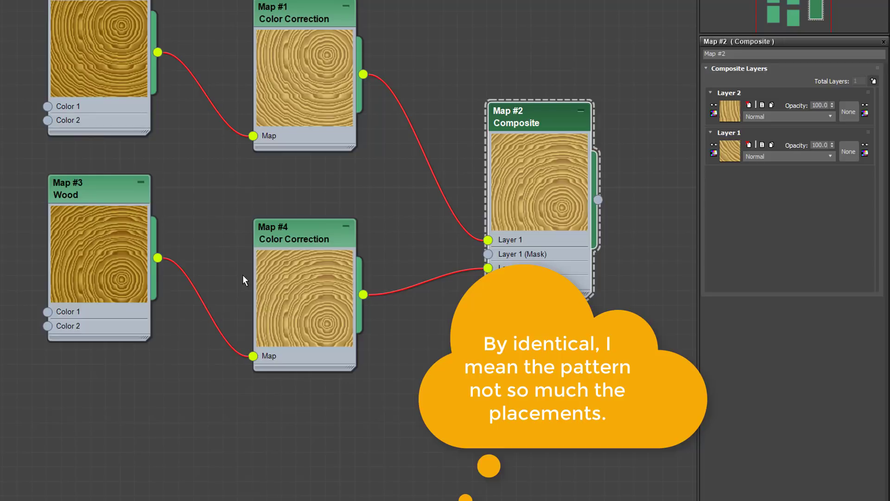
Step: Set the Z offset of the duplicated Wood map feeding Layer 2 to 1309.1
double_click(106, 195)
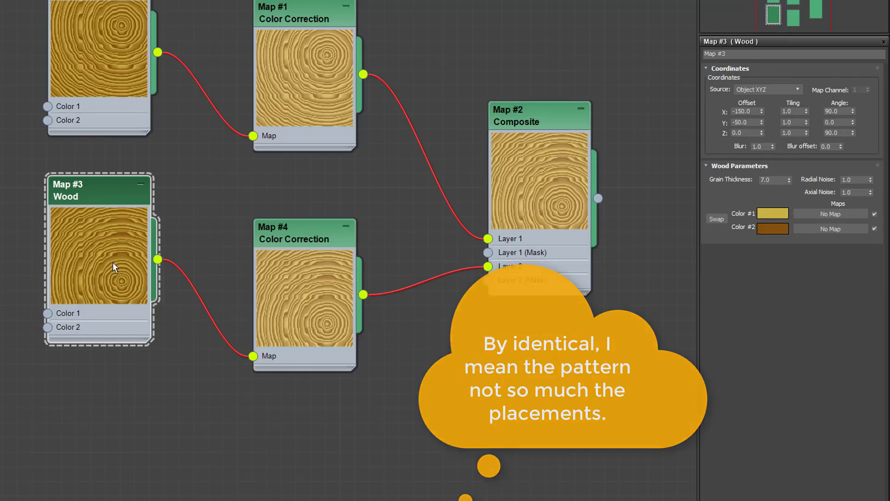
scroll(121, 273, "up", 1)
middle_click_drag(265, 213, 239, 274)
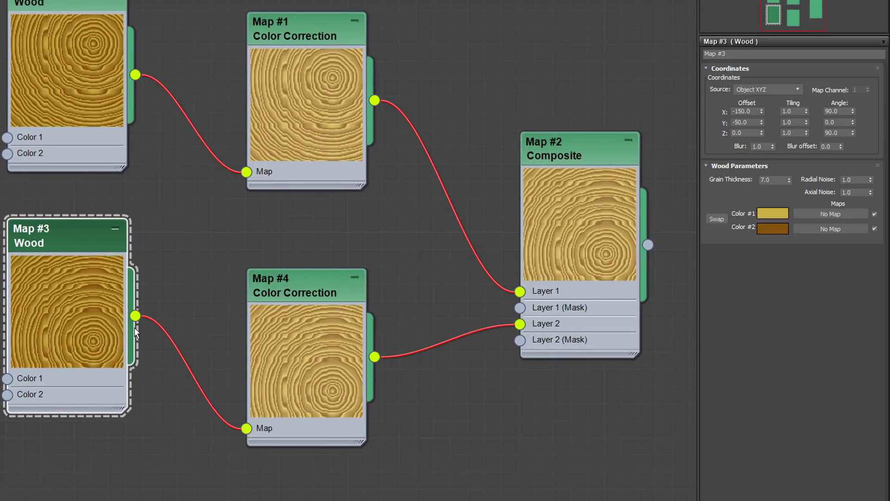
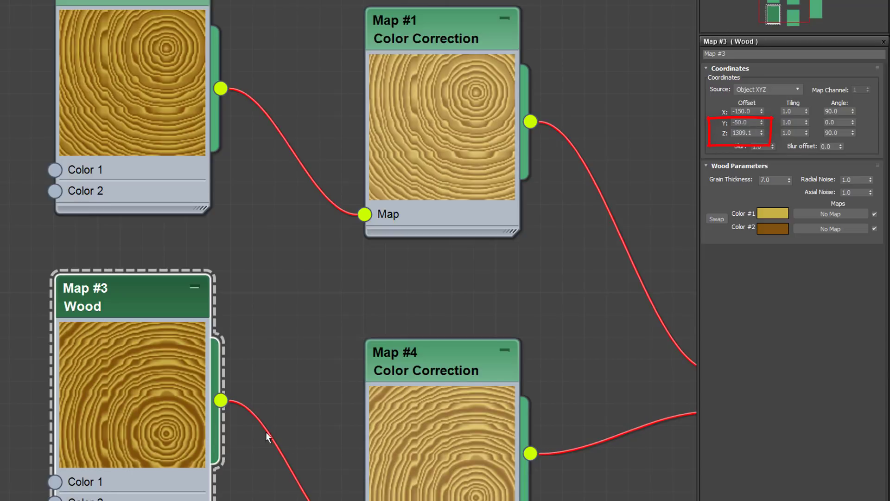
middle_click_drag(357, 337, 310, 358)
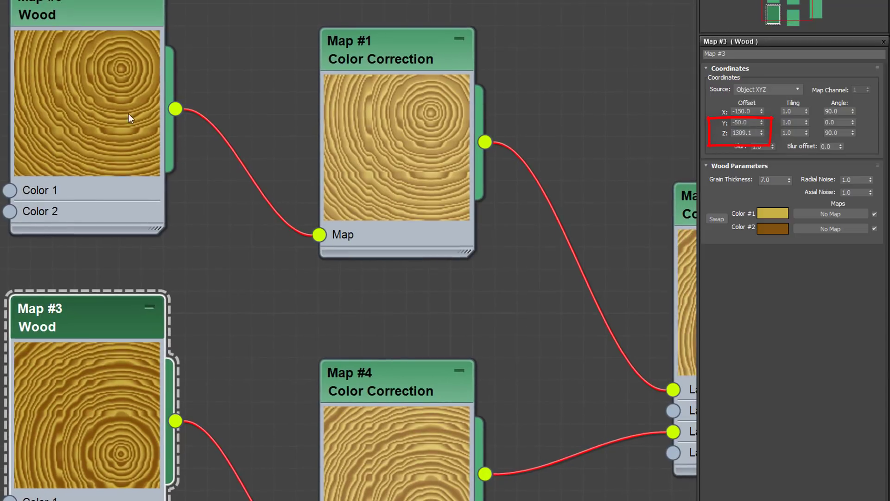
Step: Add a Gradient Ramp map and place it below the Composite node
scroll(245, 388, "down", 5)
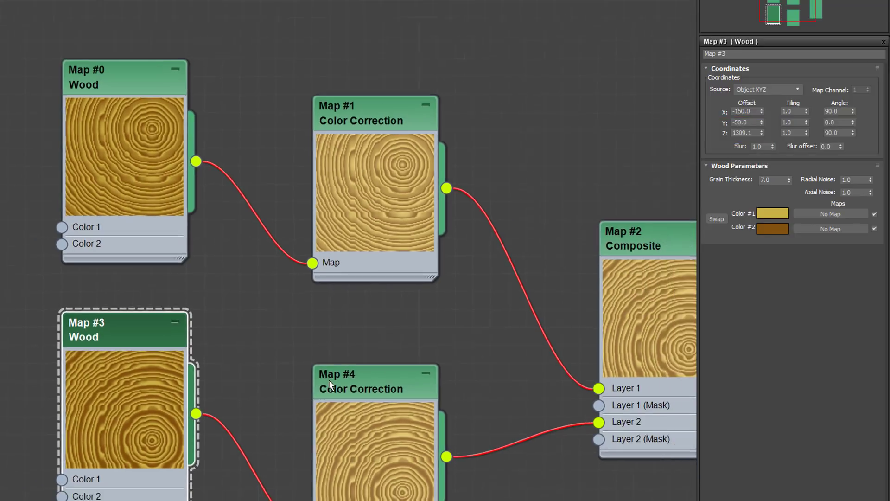
middle_click_drag(407, 383, 328, 355)
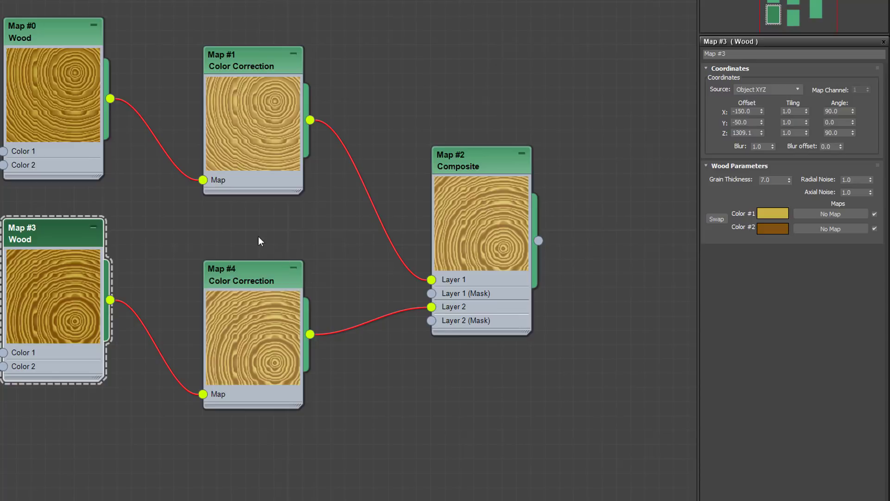
right_click(354, 454)
mouse_move(400, 394)
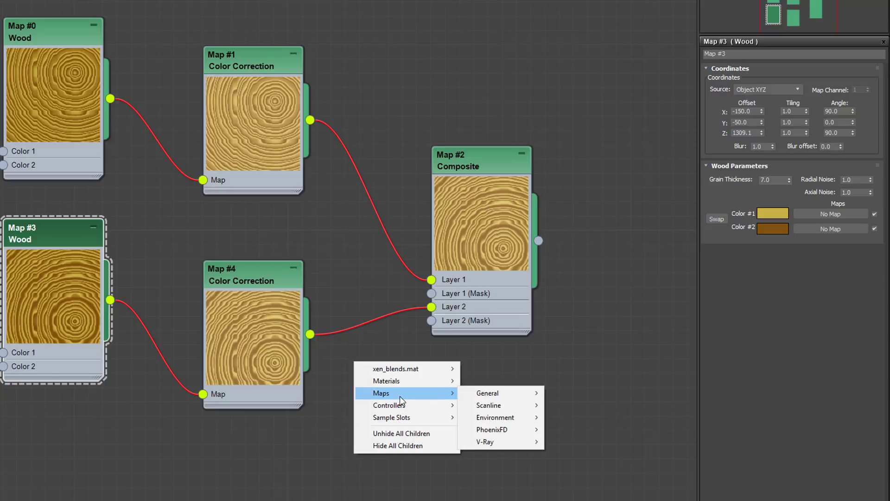
mouse_move(498, 393)
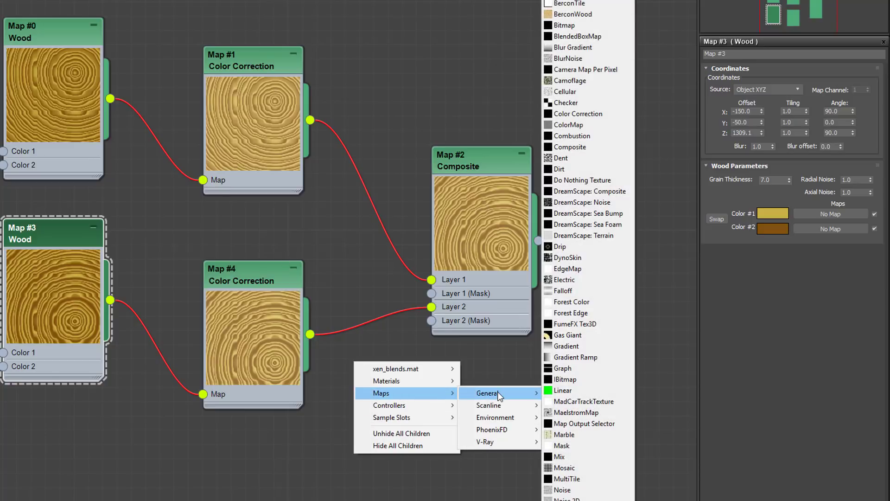
left_click(557, 357)
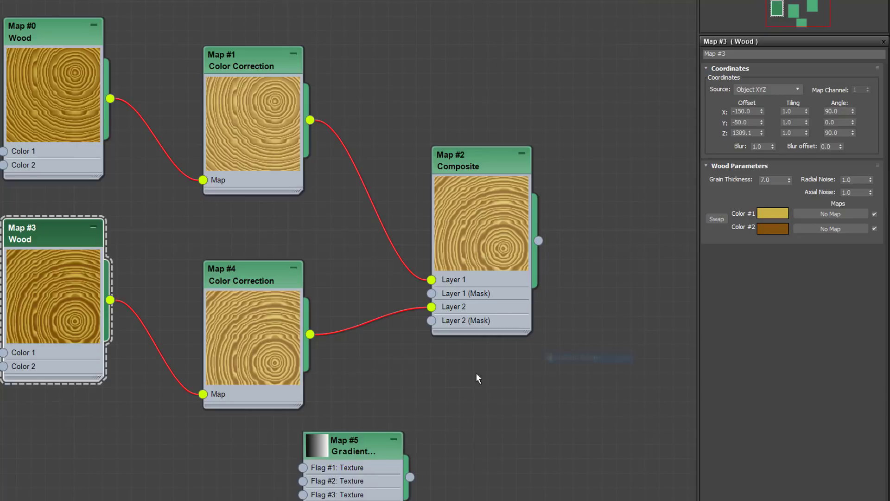
left_click_drag(364, 435, 403, 406)
middle_click_drag(485, 455, 472, 380)
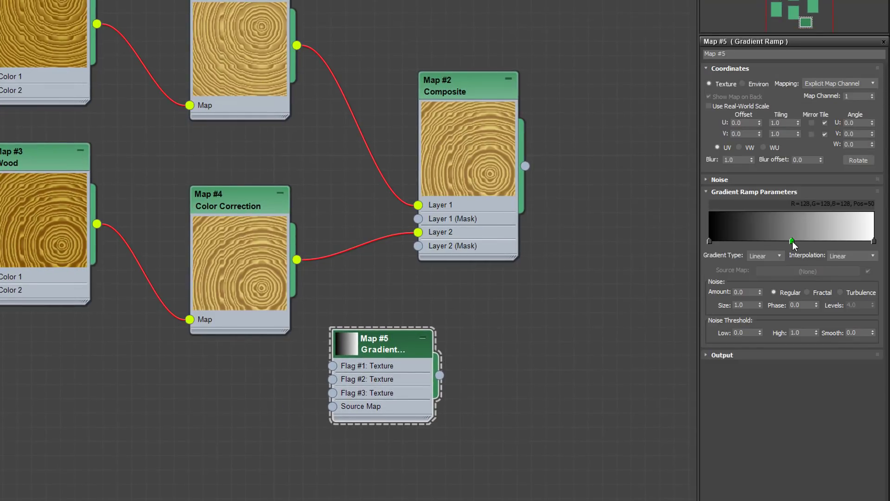
Step: Set the Gradient Ramp's interpolation to Solid and make its middle flag white, with a value of 255
left_click(852, 256)
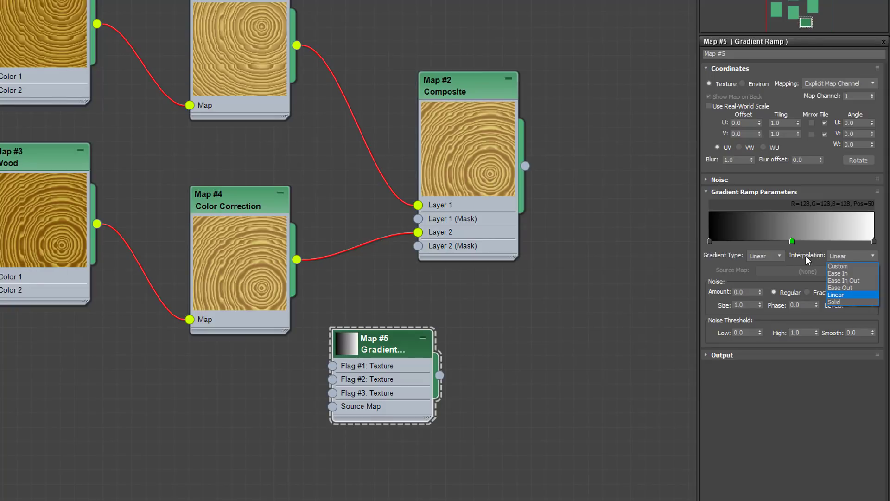
left_click(840, 302)
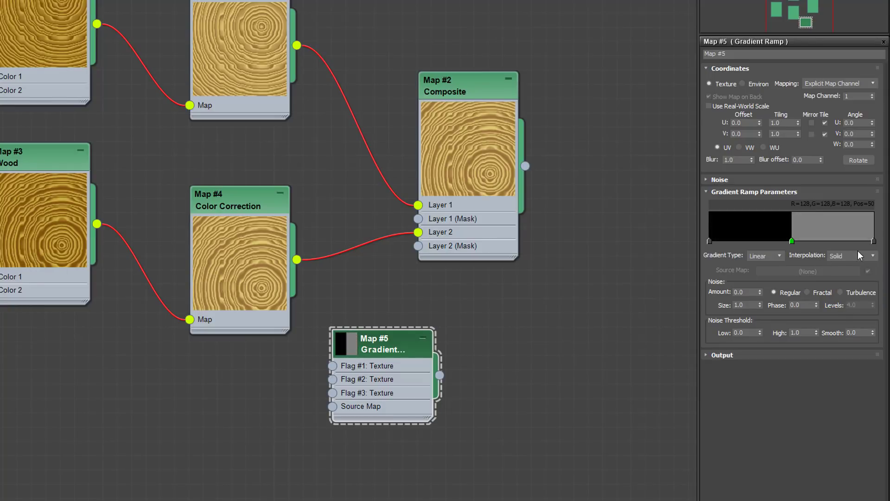
double_click(873, 241)
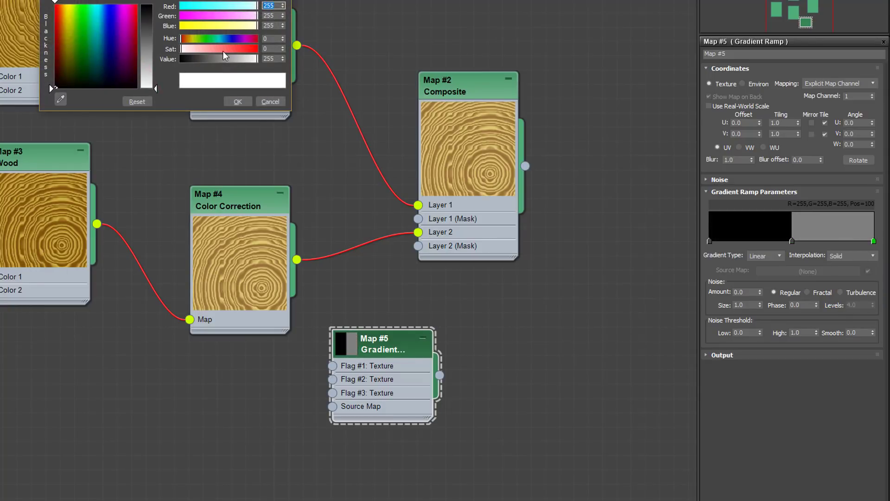
left_click(237, 101)
double_click(792, 241)
left_click_drag(283, 59, 284, 63)
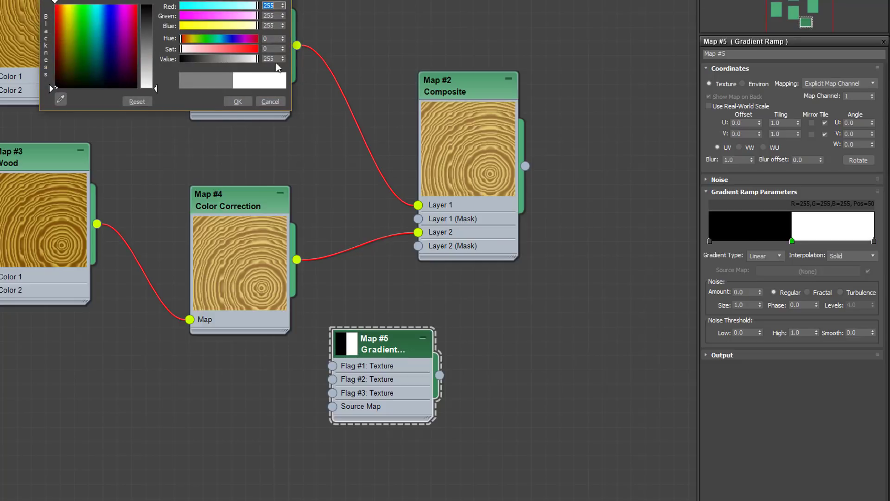
left_click(238, 101)
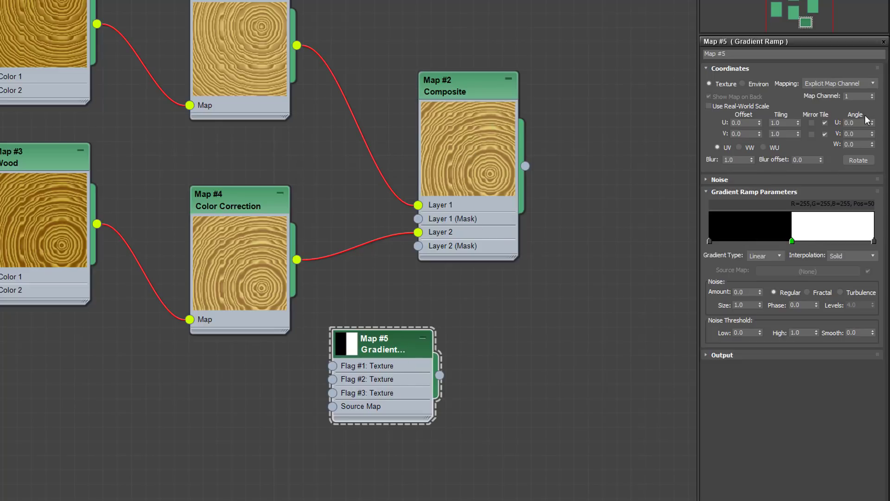
Step: Set the Gradient Ramp's W angle to 90 and connect it to the Composite's Layer 2 mask, shifting the lower nodes away from the Composite
left_click(858, 144)
type("90")
key("Return")
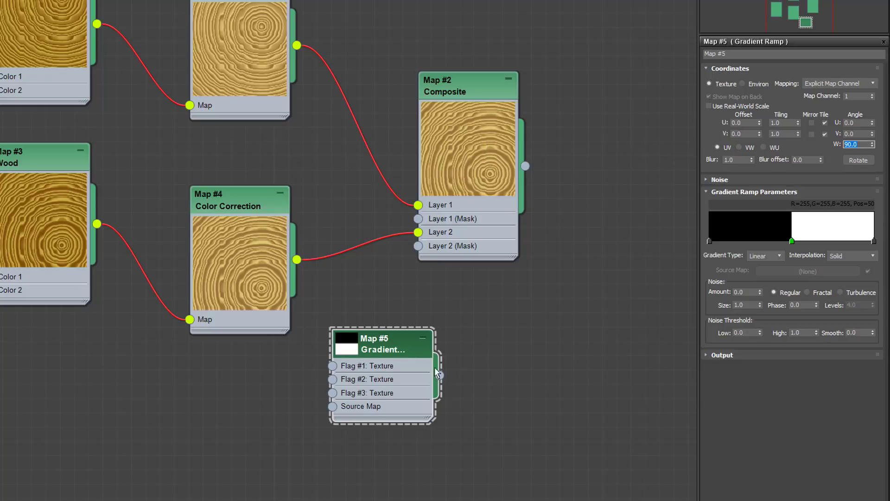
left_click_drag(440, 375, 420, 246)
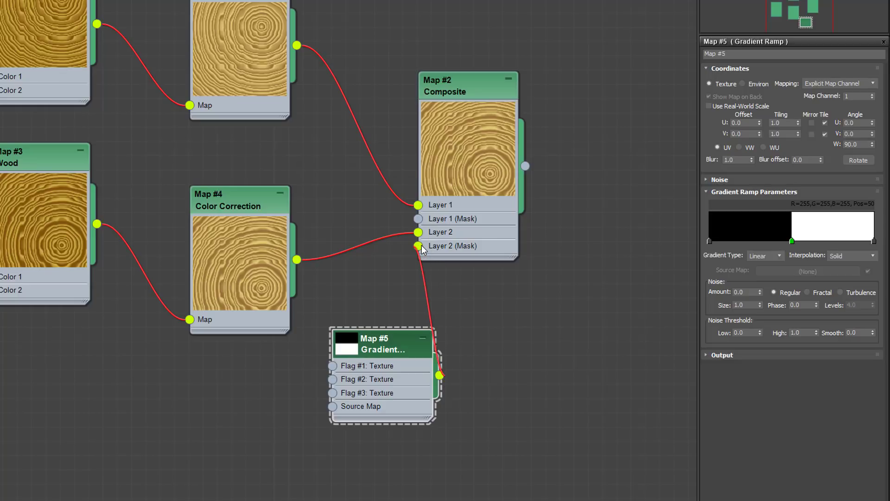
left_click_drag(404, 347, 347, 332)
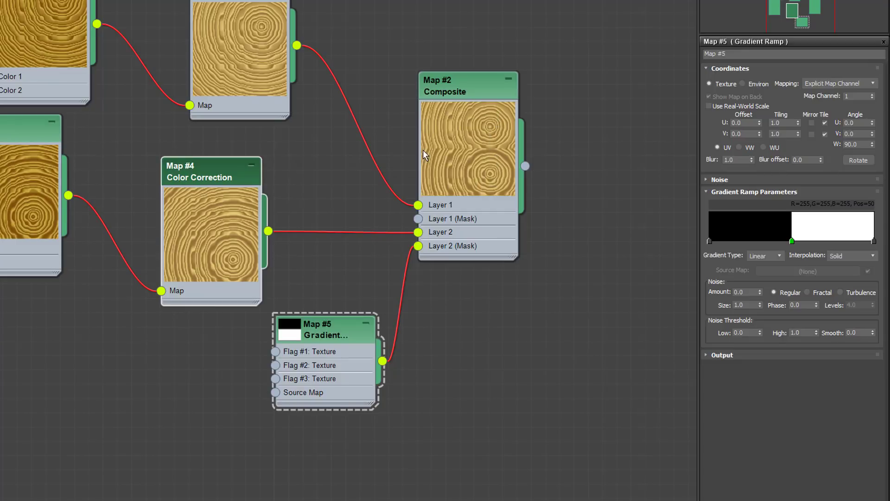
Step: Add a third layer to the Composite map
scroll(341, 305, "down", 1)
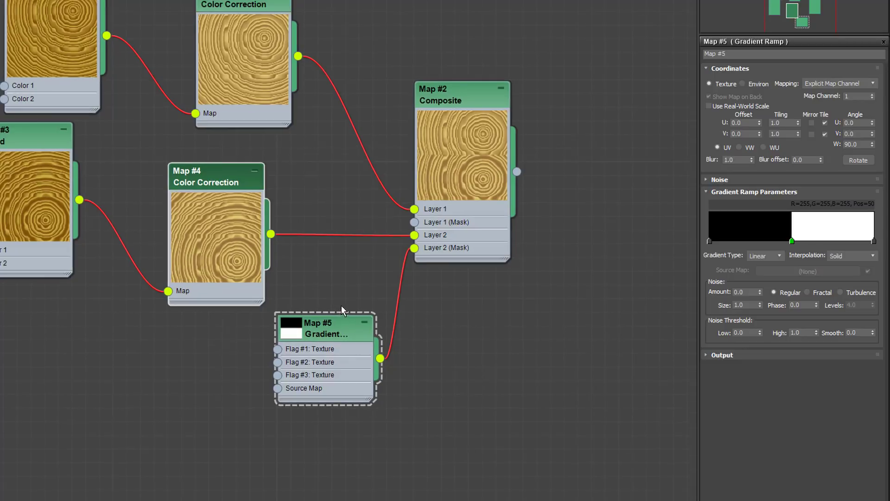
scroll(372, 274, "down", 1)
scroll(394, 272, "down", 2)
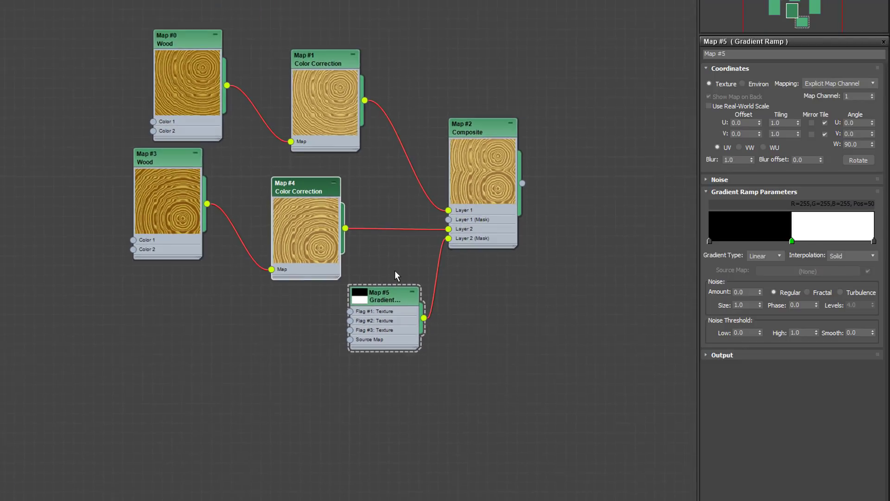
scroll(395, 272, "up", 1)
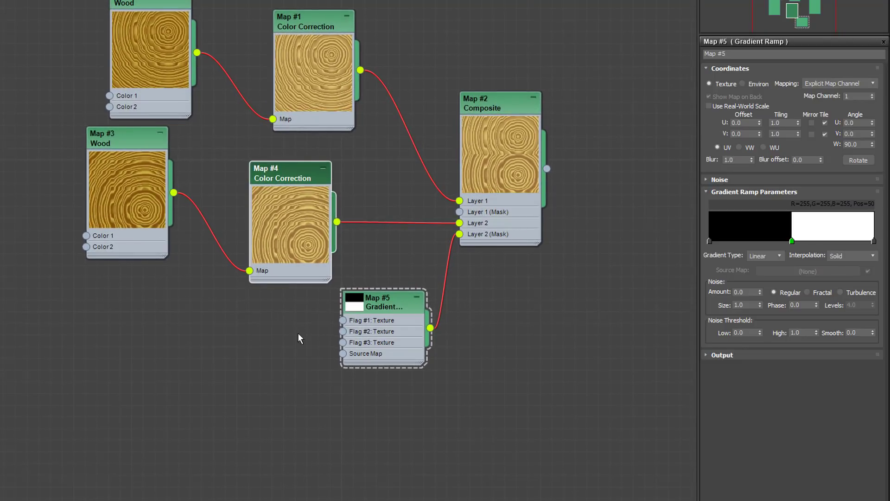
left_click(511, 109)
left_click(873, 81)
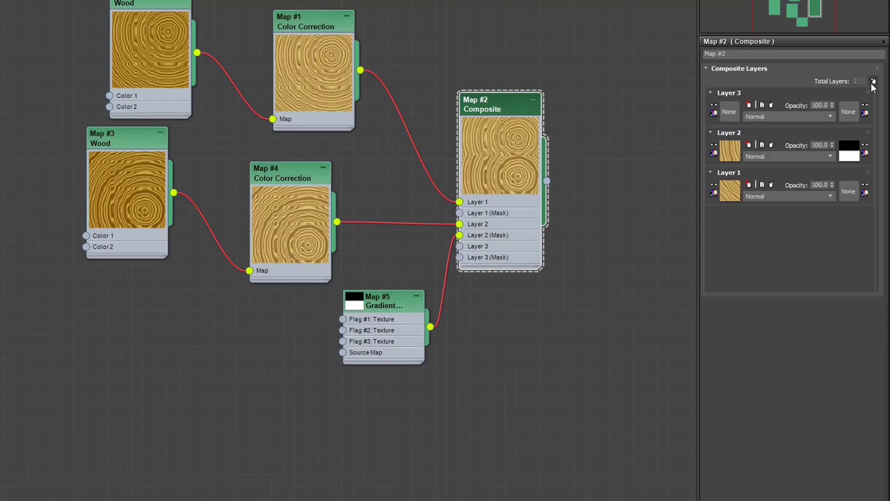
Step: Feed Composite Layer 3 with a copy of the first Wood map, placed below the other nodes with its X angle set to 0
left_click_drag(141, 36, 143, 370, "shift")
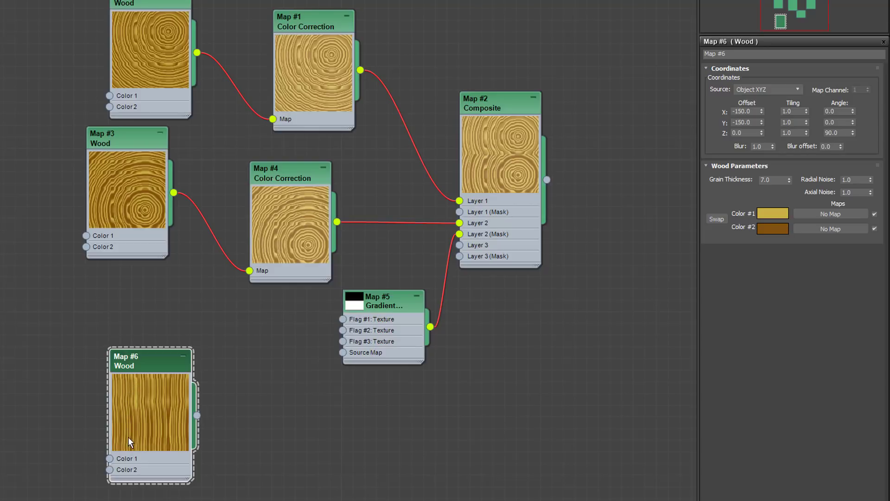
left_click_drag(148, 367, 160, 331)
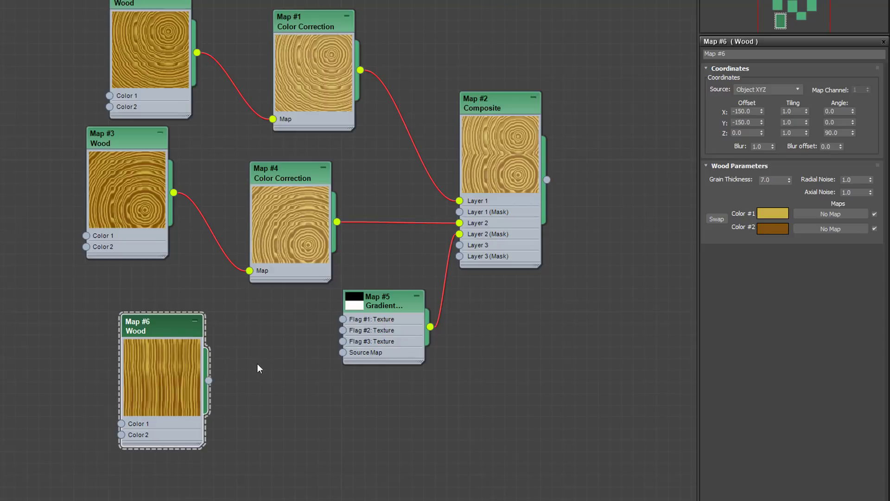
left_click_drag(208, 380, 461, 246)
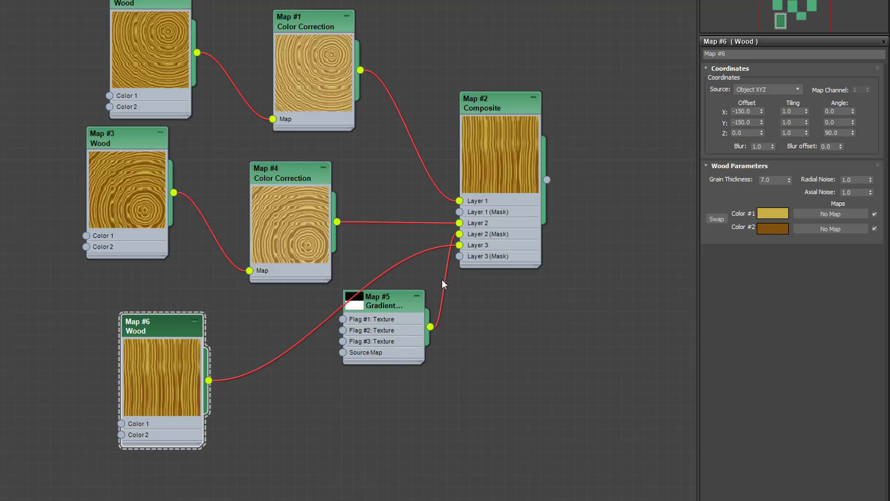
Step: Connect a copy of the Gradient Ramp, with its W angle set to 0, to the Composite's Layer 3 mask
left_click_drag(397, 303, 292, 304)
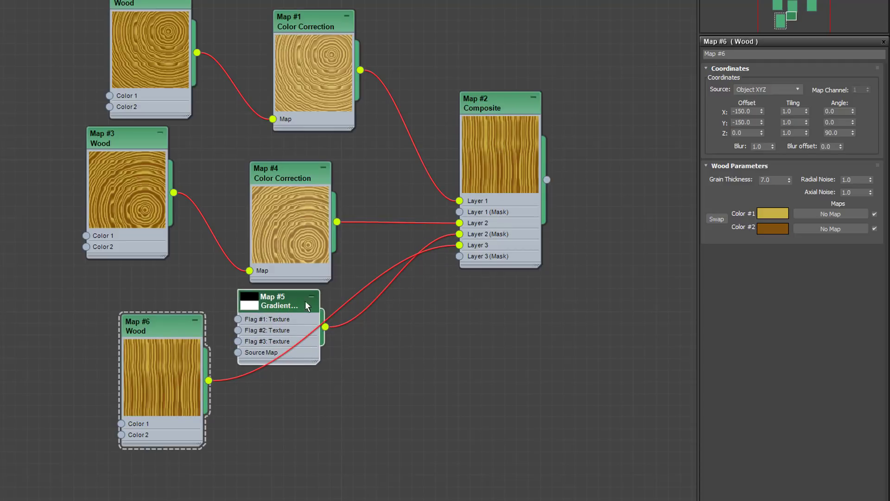
left_click_drag(274, 302, 346, 418, "shift")
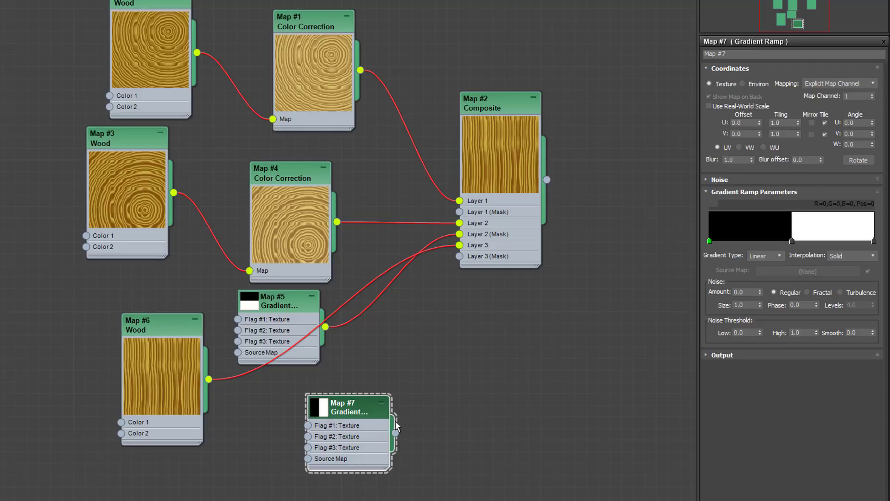
left_click_drag(395, 433, 459, 256)
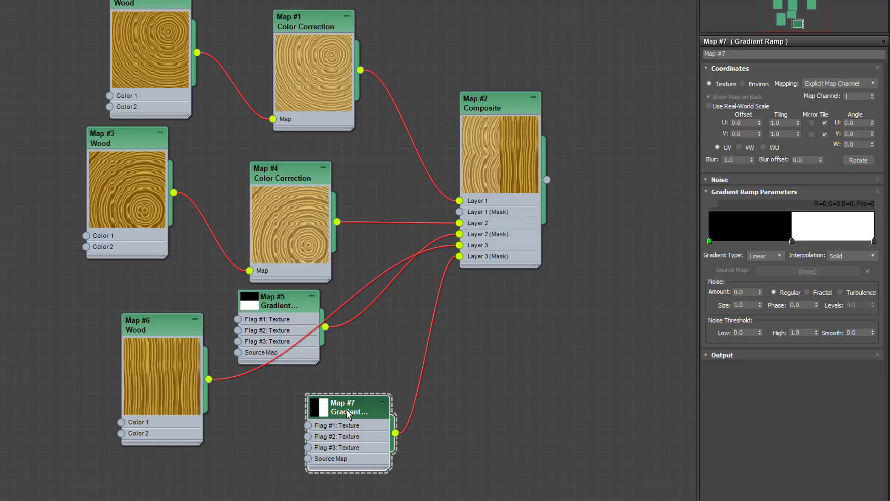
double_click(860, 144)
type("180")
key("Return")
Step: Invert the output of the Gradient Ramp that masks Layer 3
left_click(708, 355)
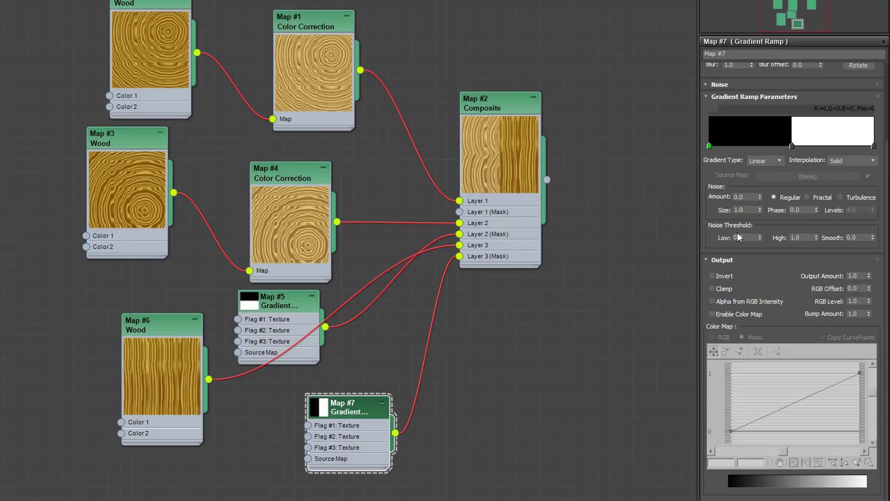
left_click(713, 276)
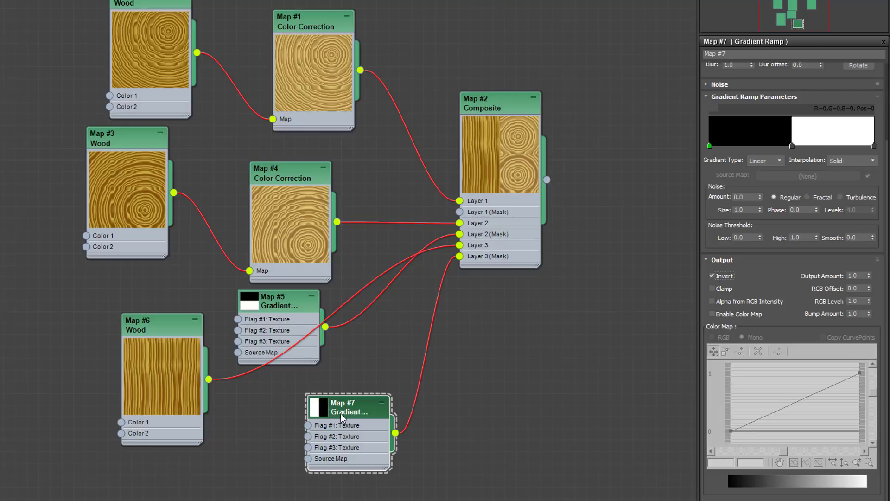
left_click_drag(744, 181, 750, 274)
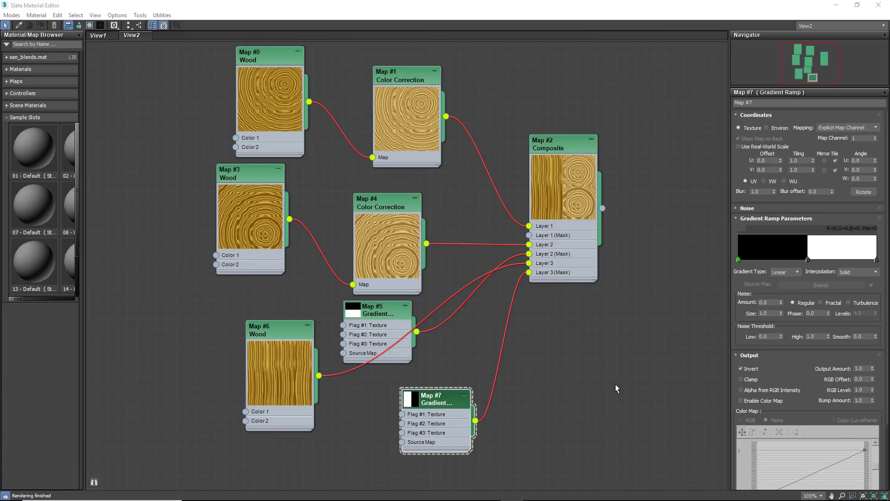
scroll(565, 183, "up", 5)
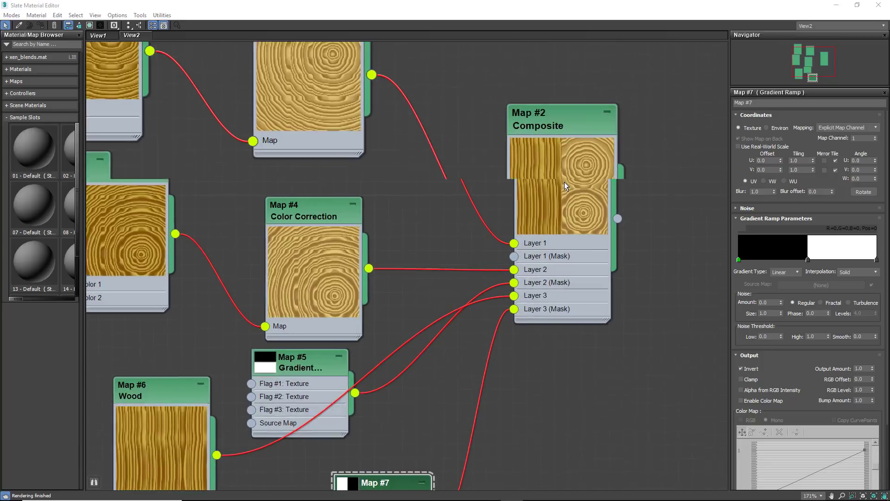
scroll(519, 204, "down", 4)
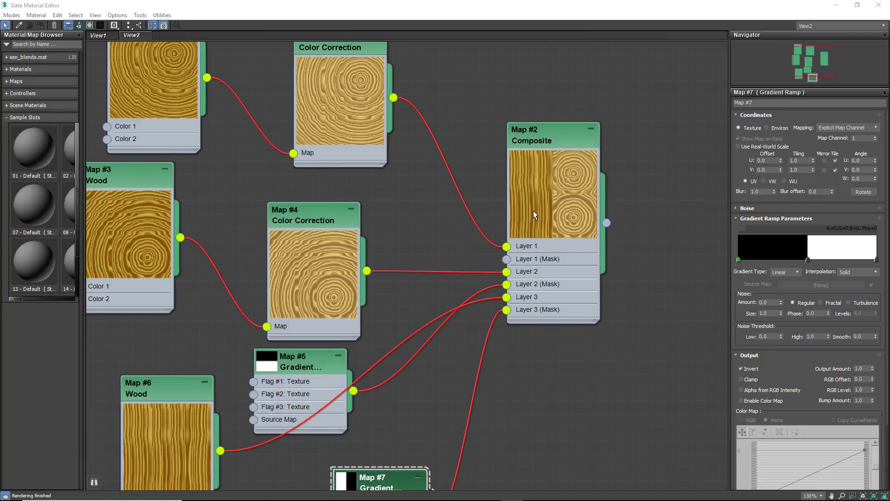
Step: Start Render Map for the Composite map and set the output size to 512 by 512 pixels
middle_click_drag(599, 224, 470, 210)
right_click(416, 160)
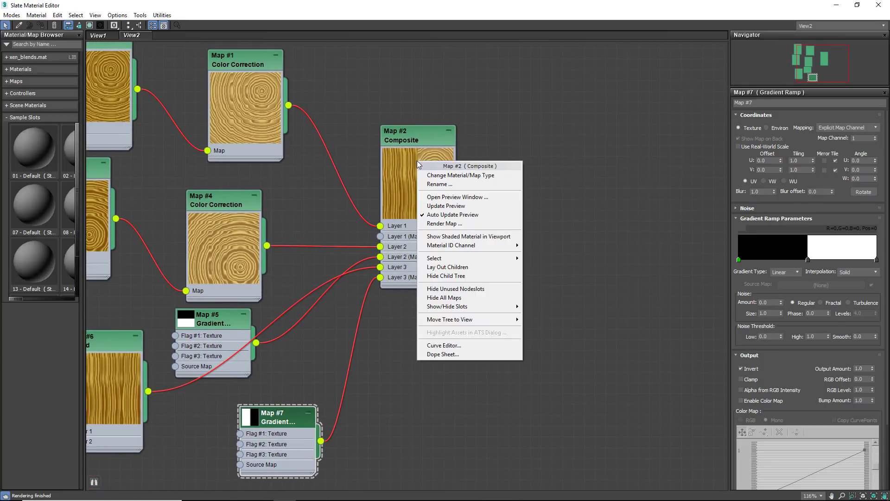
left_click(456, 225)
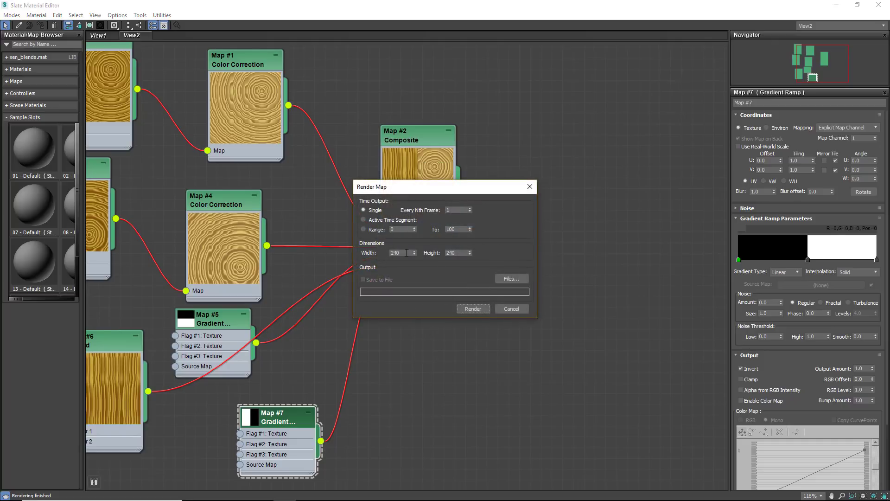
type("512")
key("Tab")
type("51")
Step: Set the render output to overwrite woodhalf.tga in the tests folder as a 24 bits-per-pixel Targa
left_click(522, 277)
double_click(498, 103)
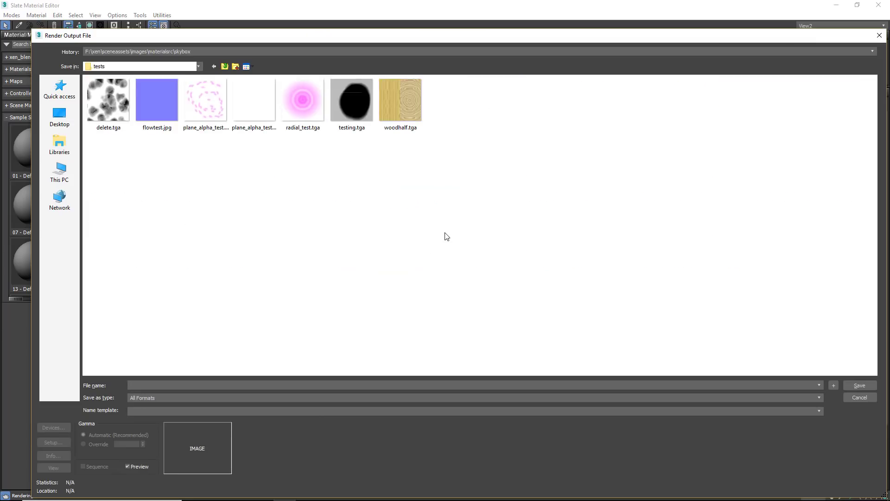
left_click(410, 114)
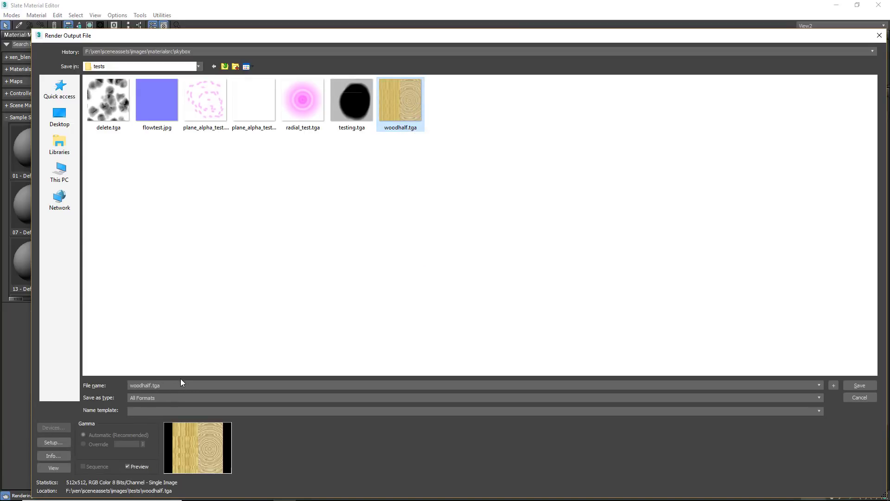
left_click(864, 385)
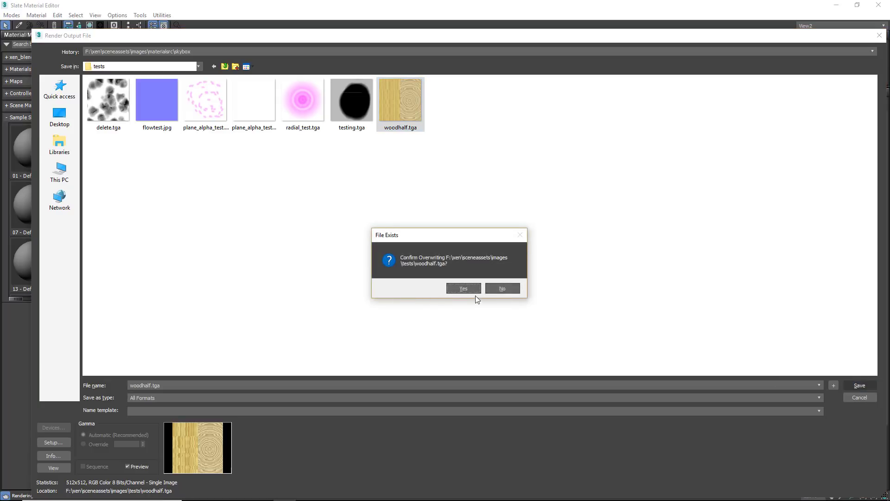
left_click(460, 286)
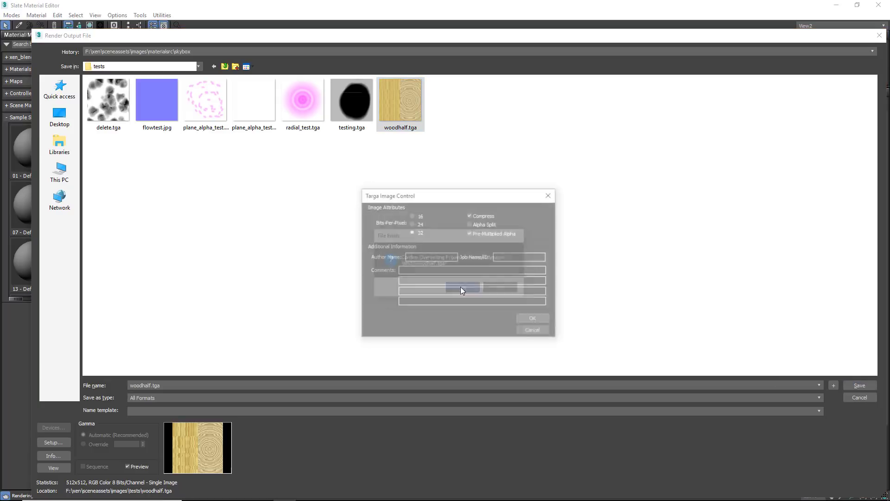
left_click(423, 223)
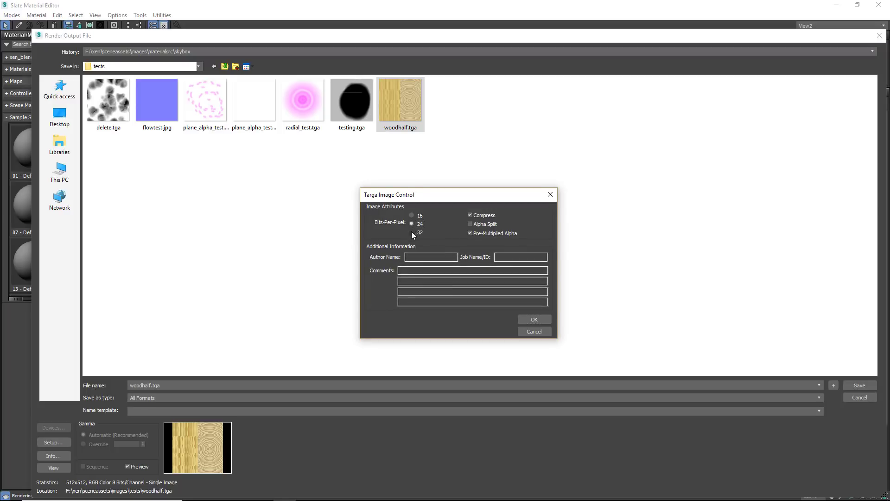
left_click(534, 320)
Step: Render the Composite map over the existing woodhalf.tga file, inspect the resulting image and close it
left_click(476, 308)
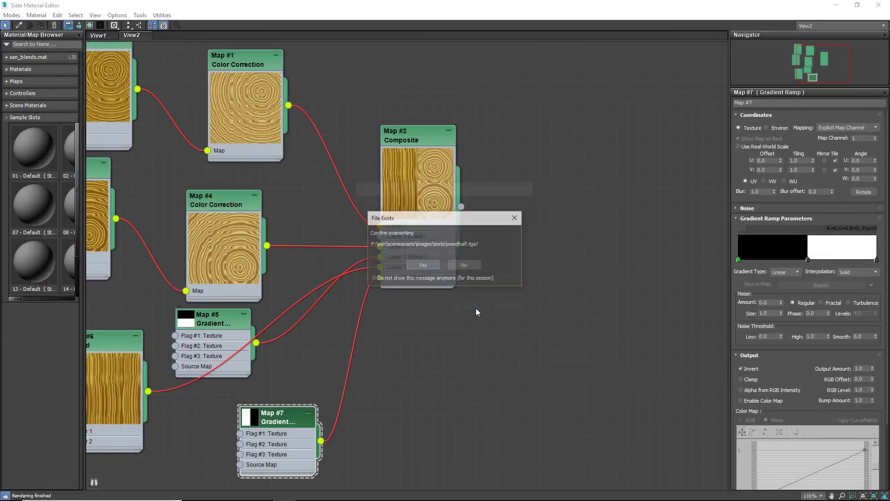
left_click(422, 266)
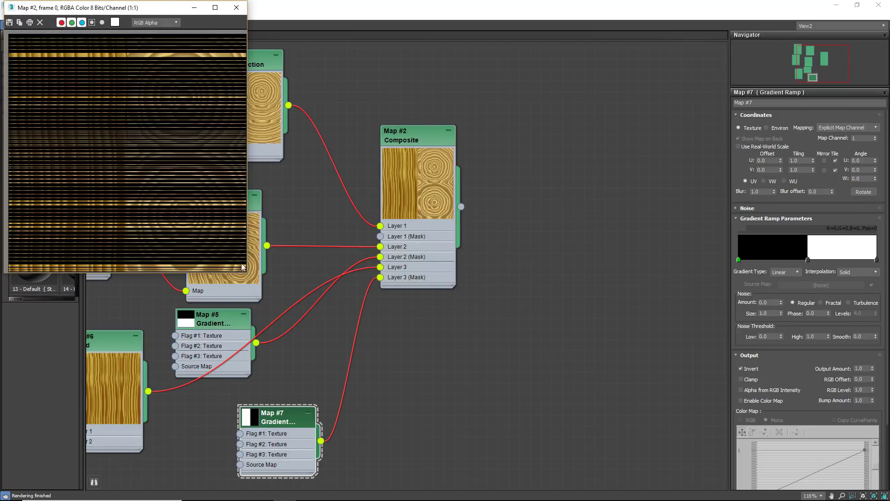
scroll(190, 78, "down", 2)
left_click_drag(157, 10, 188, 38)
scroll(153, 166, "up", 8)
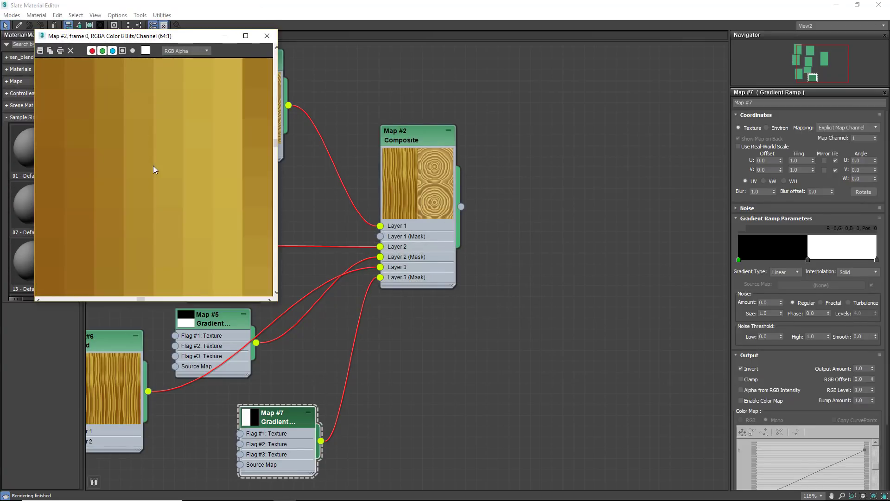
scroll(210, 182, "down", 6)
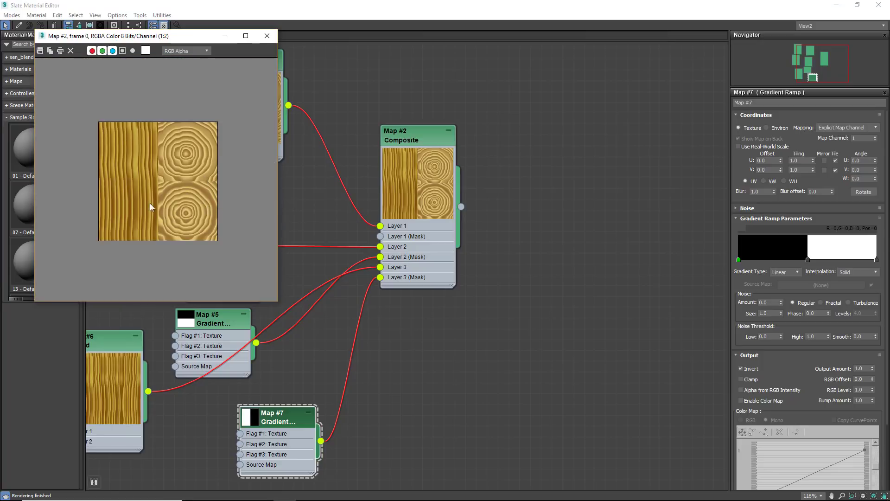
left_click(266, 36)
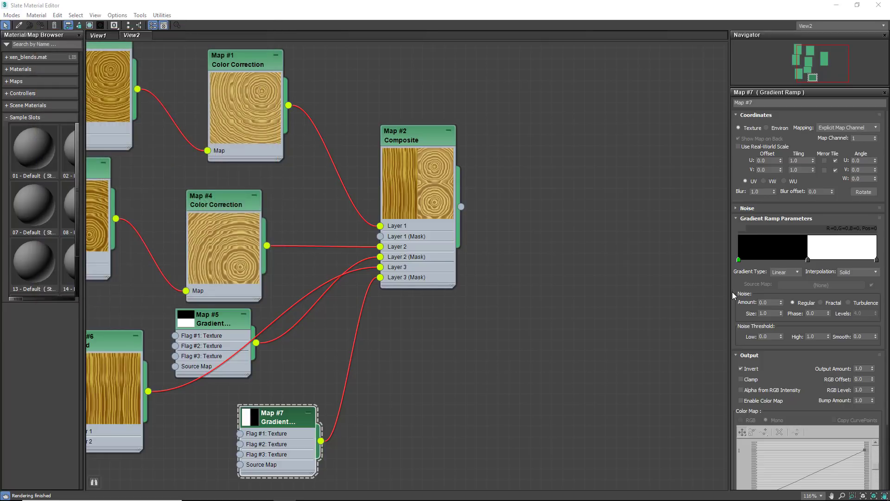
Step: Add a Bitmap map that loads woodhalf.tga, enlarge its preview, and place it beside the Composite map
right_click(588, 213)
mouse_move(611, 238)
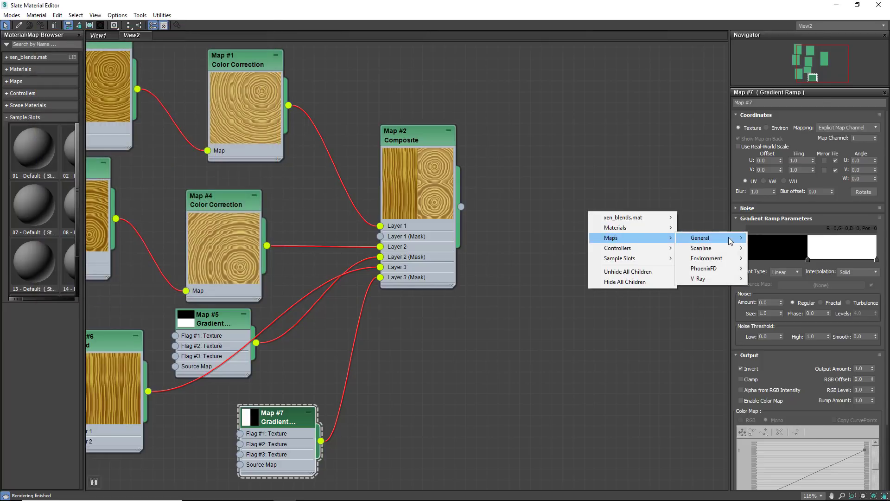
mouse_move(730, 238)
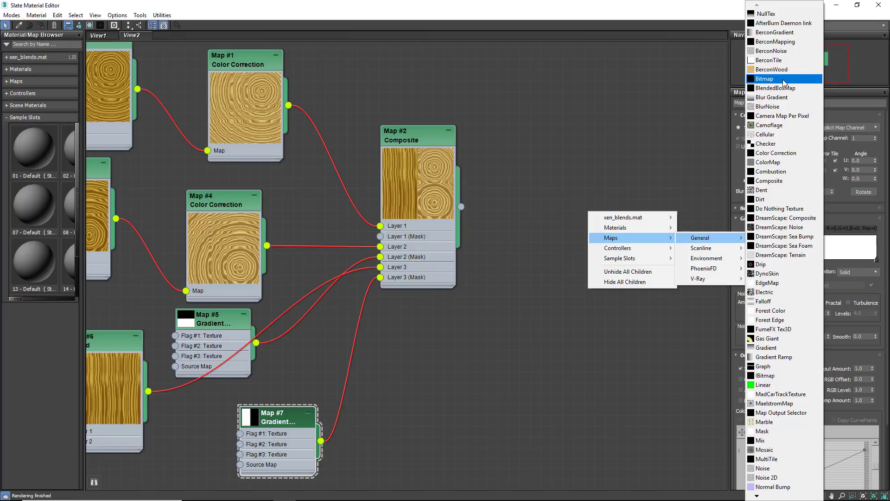
left_click(783, 79)
double_click(478, 90)
double_click(379, 82)
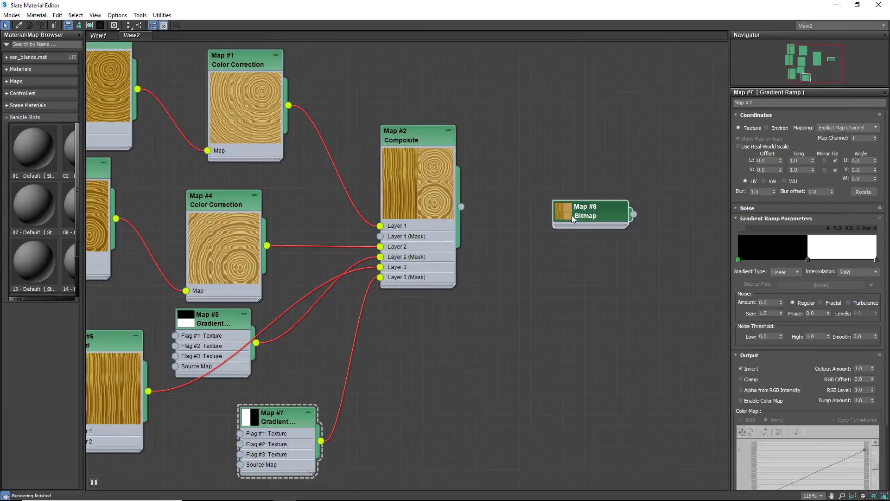
double_click(572, 215)
left_click_drag(600, 221, 606, 148)
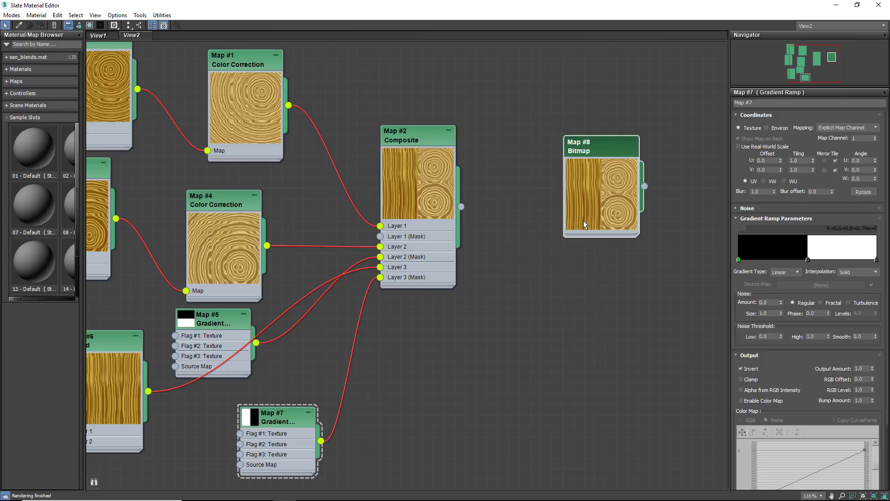
Step: Shrink the material editor window and connect the woodhalf Bitmap to the Diffuse Color of a new Scanline Standard material
left_click_drag(777, 10, 655, 165)
left_click_drag(528, 147, 457, 113)
middle_click_drag(325, 193, 246, 224)
scroll(303, 193, "down", 3)
scroll(355, 209, "down", 3)
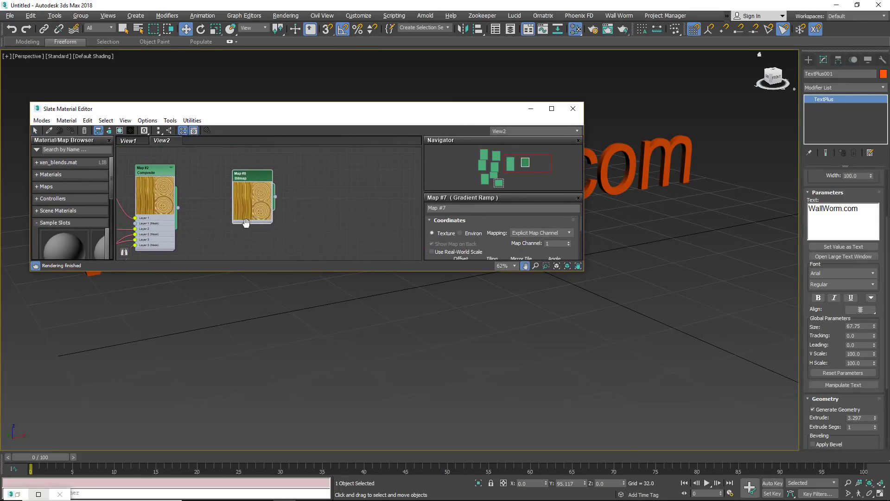
left_click(252, 181)
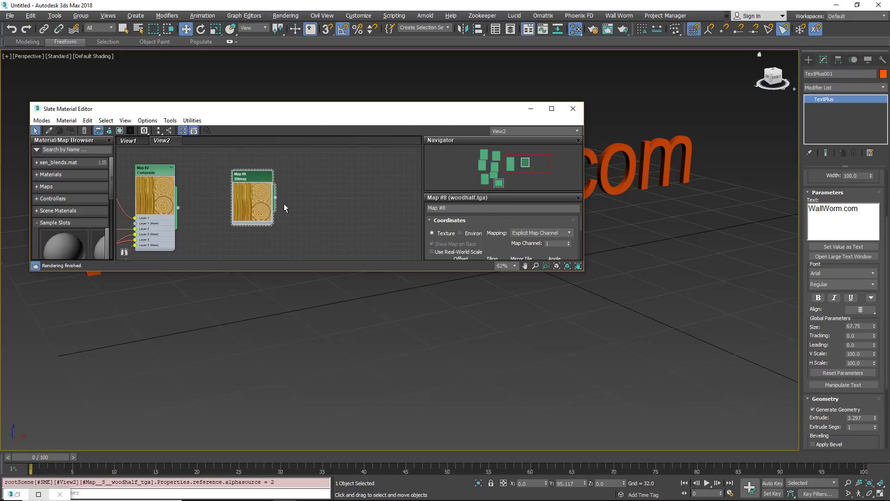
left_click_drag(275, 197, 324, 199)
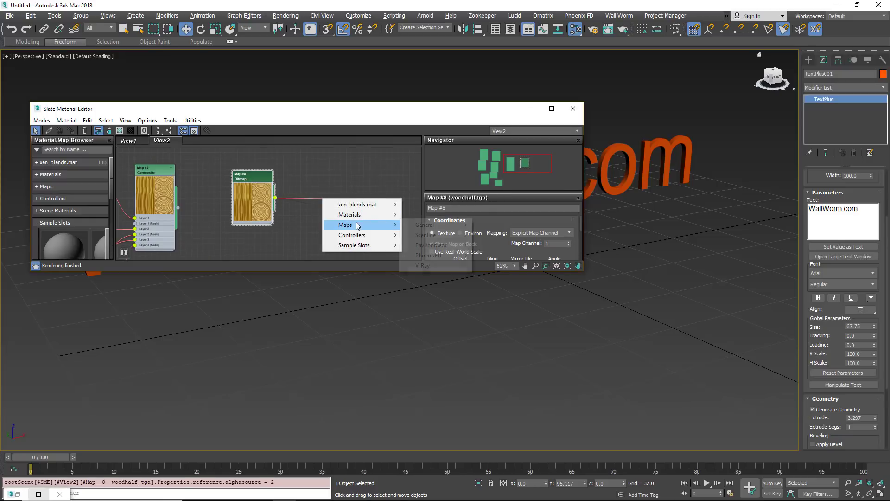
mouse_move(363, 219)
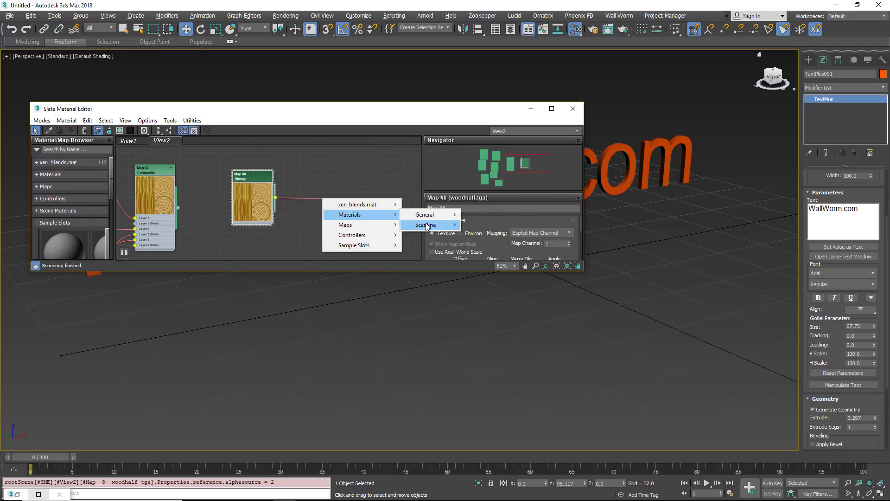
mouse_move(426, 225)
left_click(490, 253)
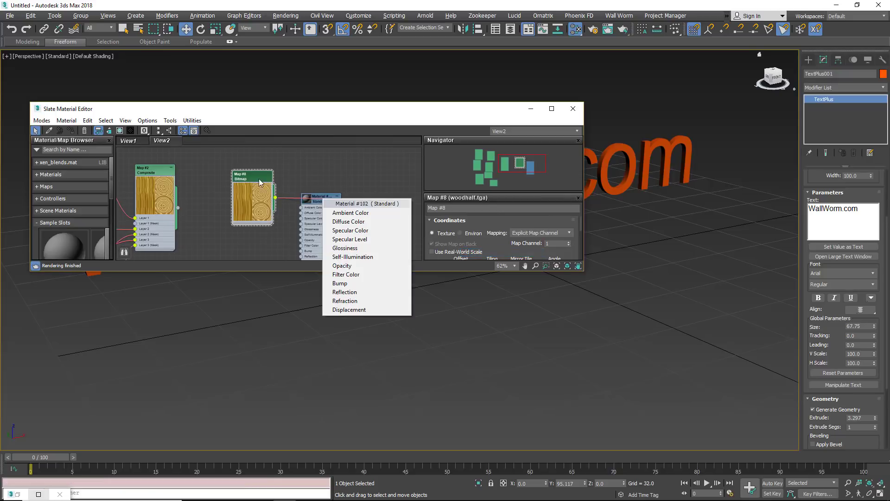
left_click(349, 223)
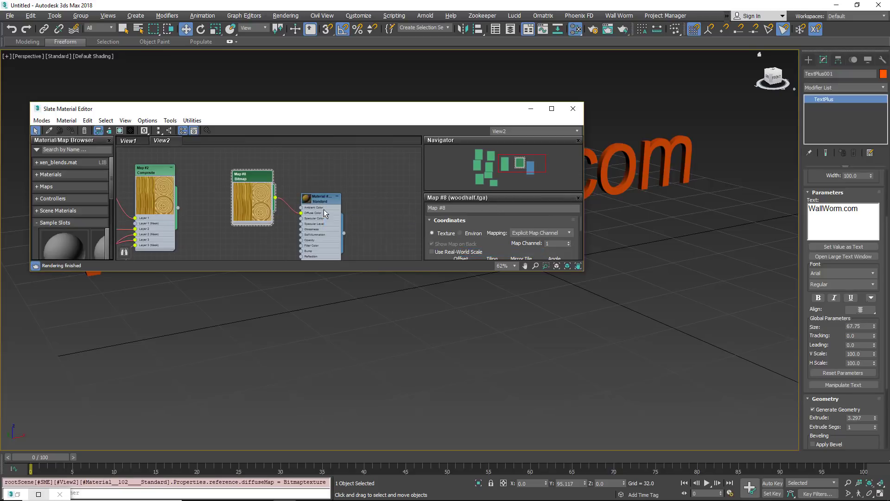
left_click(318, 203)
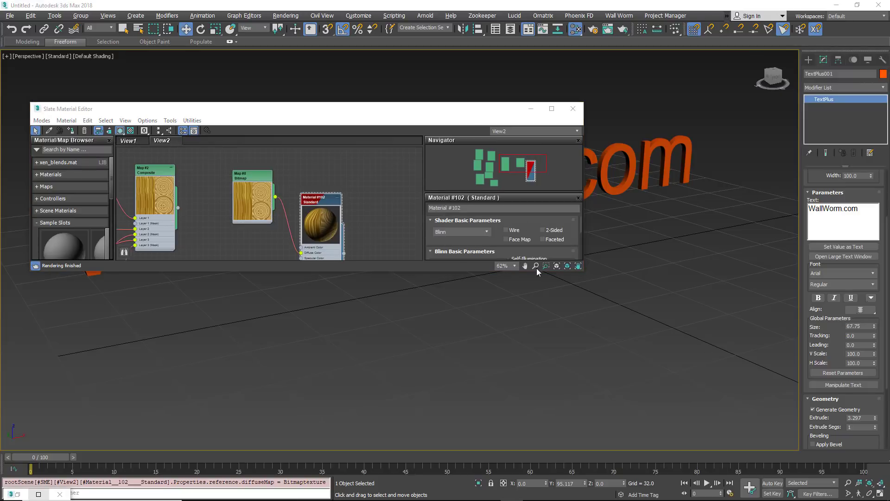
Step: Create a tall box near the world origin, about 7.7 long, 5.6 wide and 83.8 high
left_click_drag(467, 113, 327, 61)
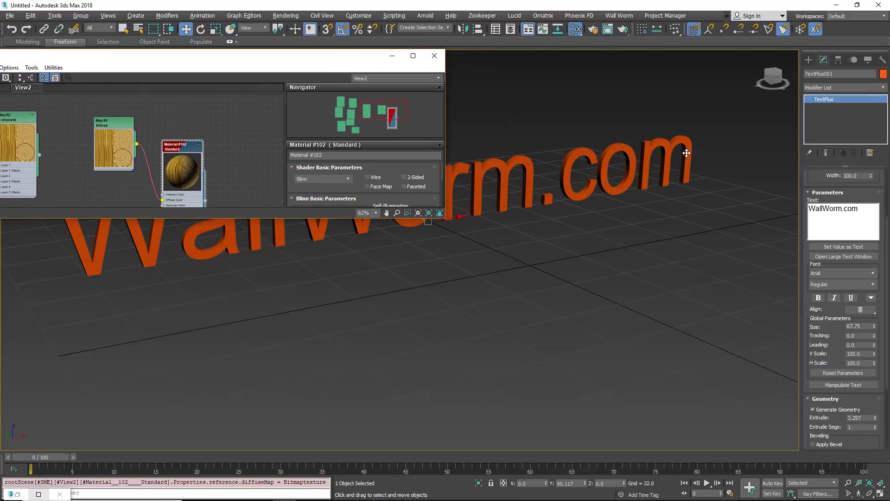
left_click(809, 60)
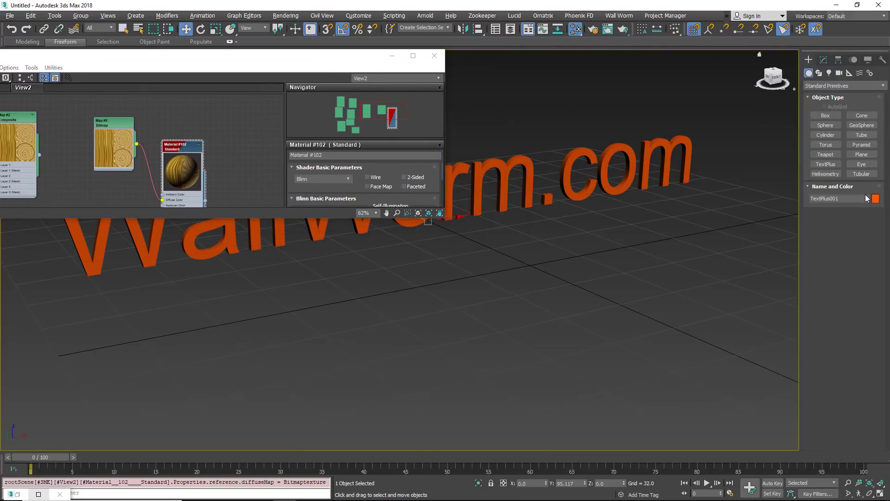
left_click(825, 116)
left_click_drag(528, 262, 532, 266)
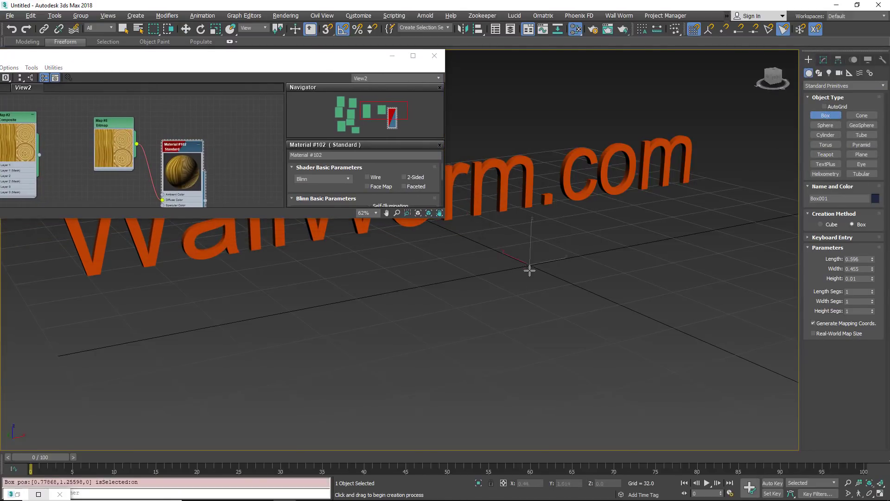
left_click(533, 99)
middle_click_drag(559, 144, 579, 198)
scroll(566, 237, "down", 3)
middle_click_drag(567, 236, 588, 252, "alt")
scroll(588, 255, "up", 4)
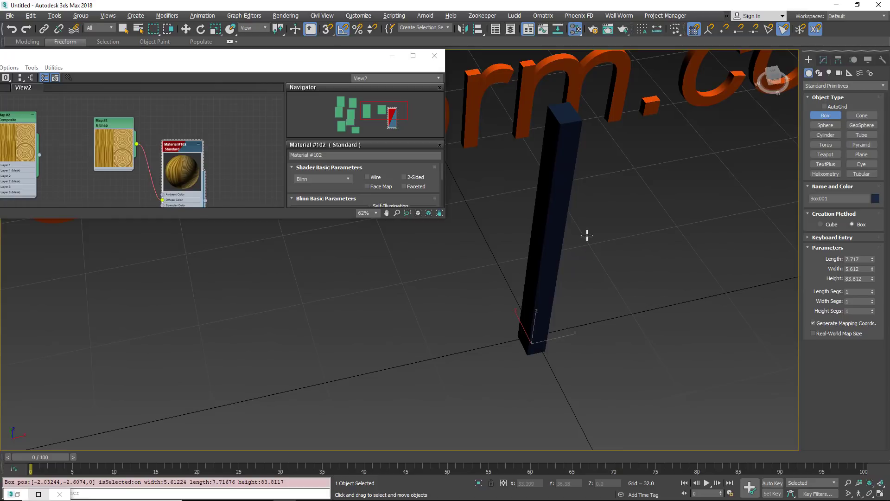
key("w")
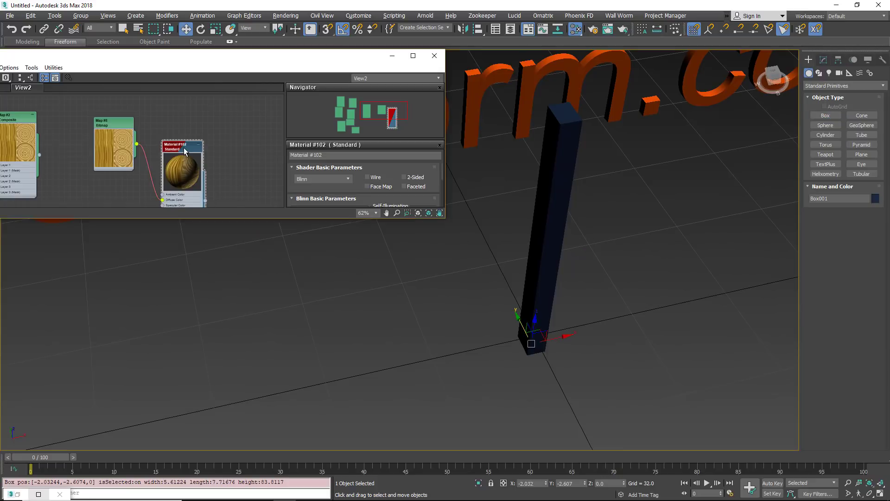
Step: Apply the new wood material to the box and inspect how the texture falls on its top and sides
left_click_drag(150, 57, 186, 57)
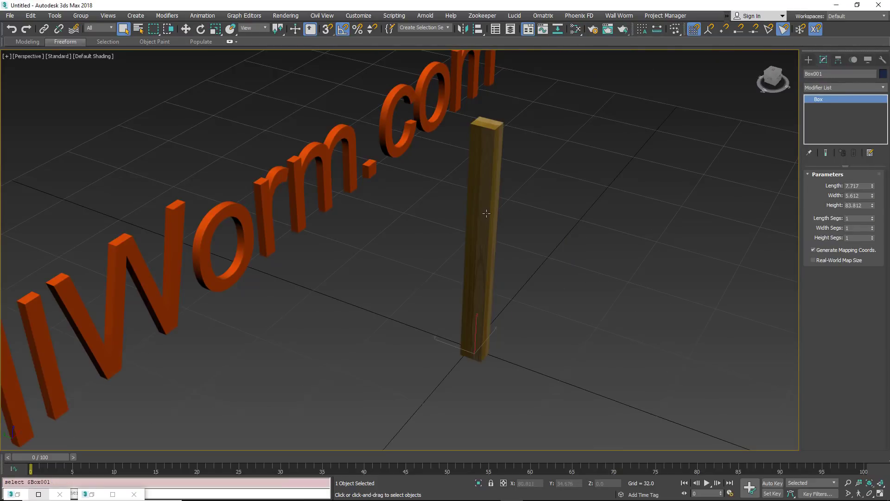
scroll(487, 213, "up", 5)
middle_click_drag(486, 213, 485, 142, "alt")
scroll(496, 180, "down", 5)
scroll(484, 142, "up", 5)
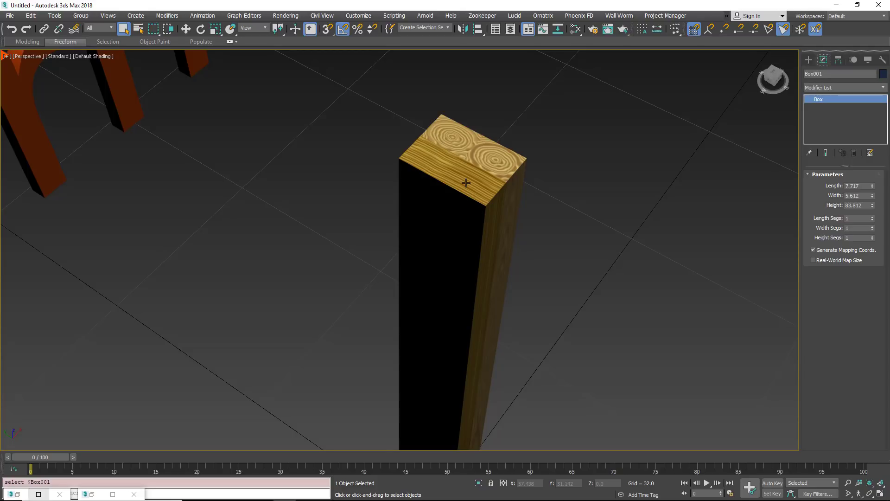
Step: Add an Unwrap UVW modifier to the box
key("x")
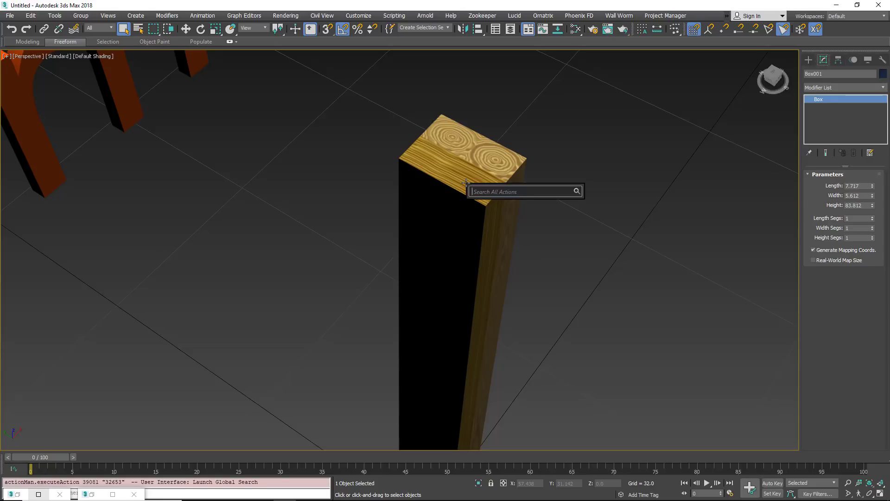
type("unwrap")
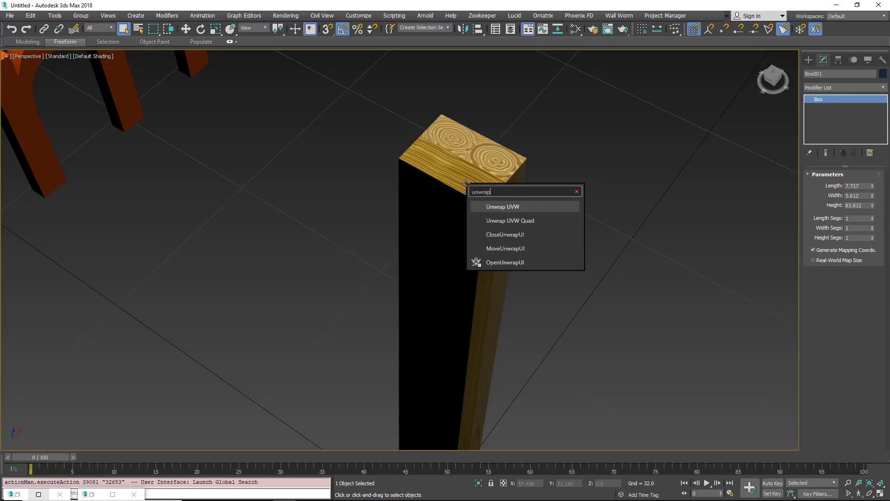
key("Return")
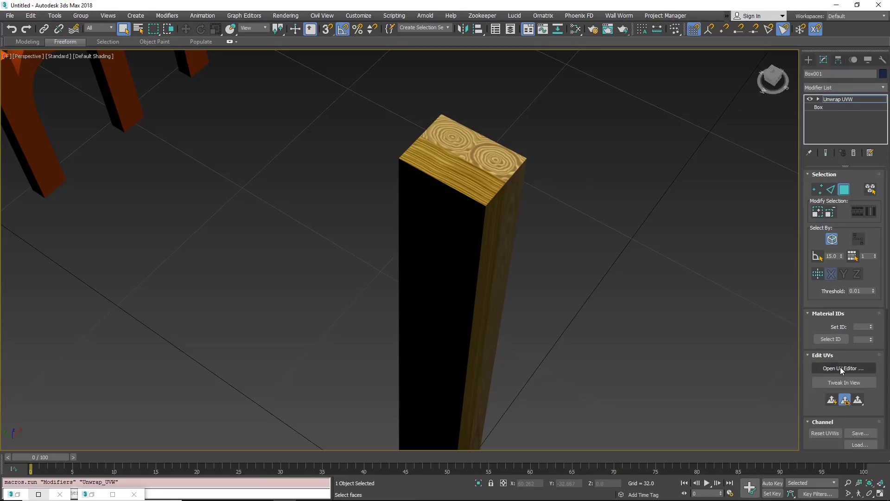
Step: Select the box's long side faces and open the UV Editor for them
left_click(448, 272)
middle_click_drag(477, 277, 445, 213)
left_click(271, 235, "ctrl")
left_click(843, 368)
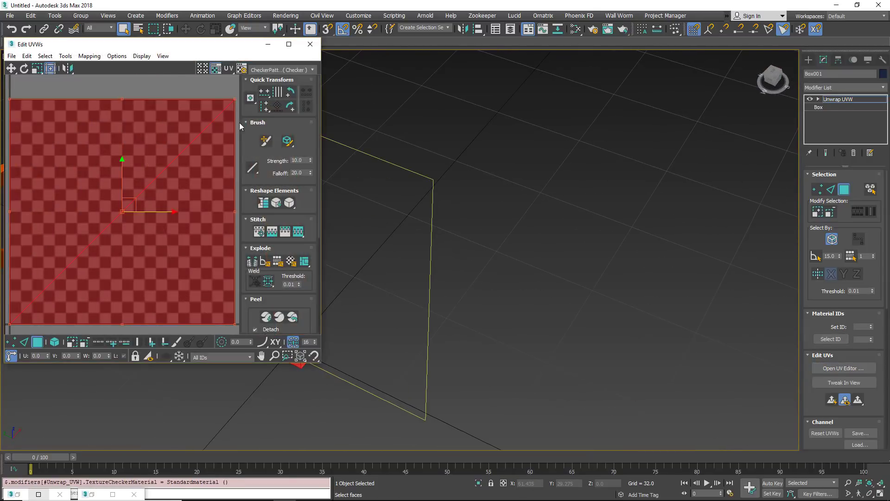
Step: Remap the selected side faces into adjoining vertical strips within the UV square
left_click(93, 56)
left_click(99, 90)
left_click(114, 34)
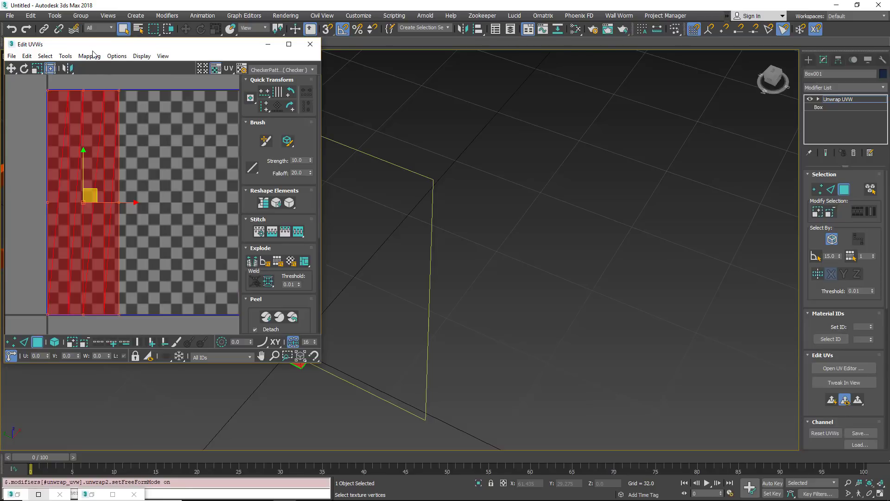
Step: Rescale the clusters of the selected side faces and stretch them across the full width of the UV square
left_click(69, 57)
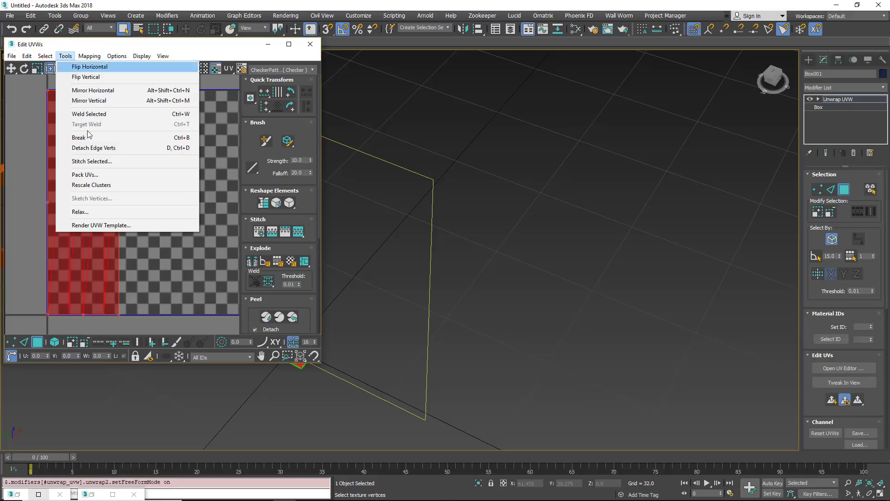
left_click(93, 185)
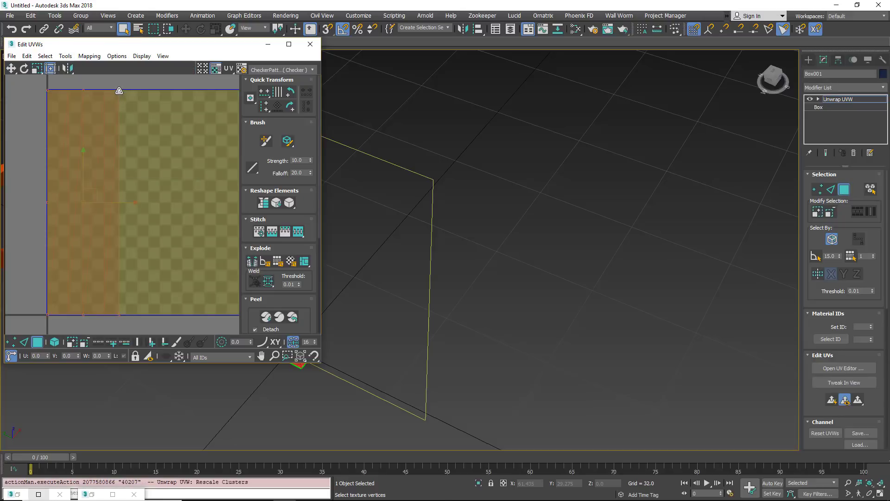
scroll(119, 91, "down", 3)
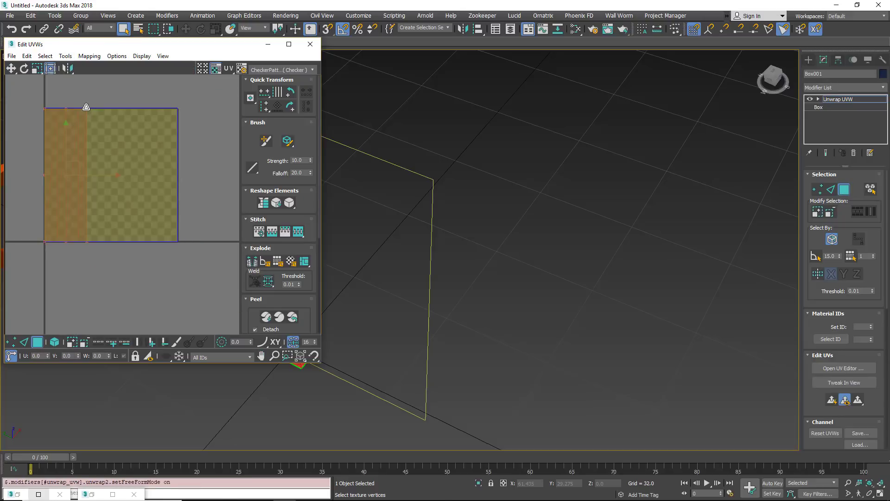
left_click_drag(86, 107, 178, 106)
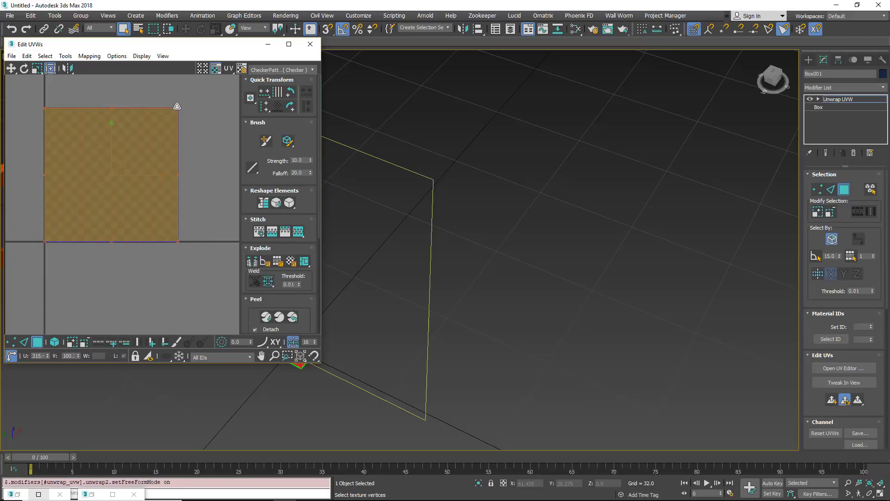
Step: Fine-tune the scale of the selected faces so their upper outer corner meets the corner of the UV square
scroll(181, 110, "up", 6)
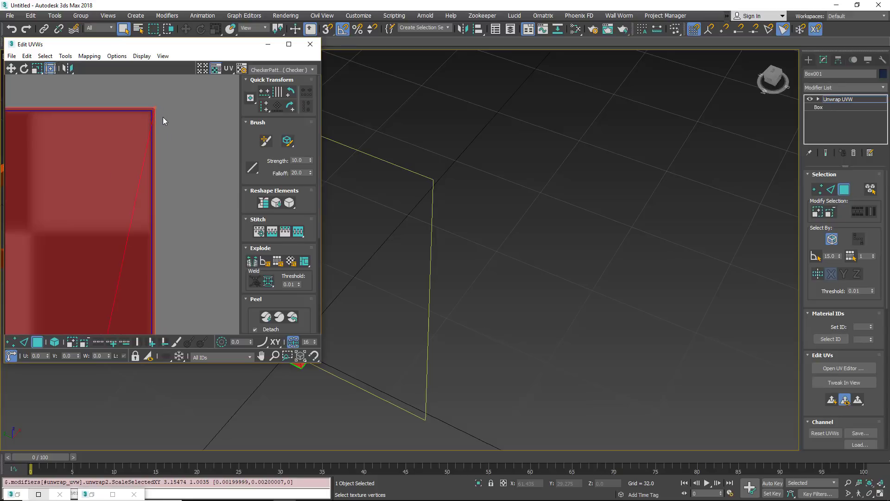
left_click(154, 112)
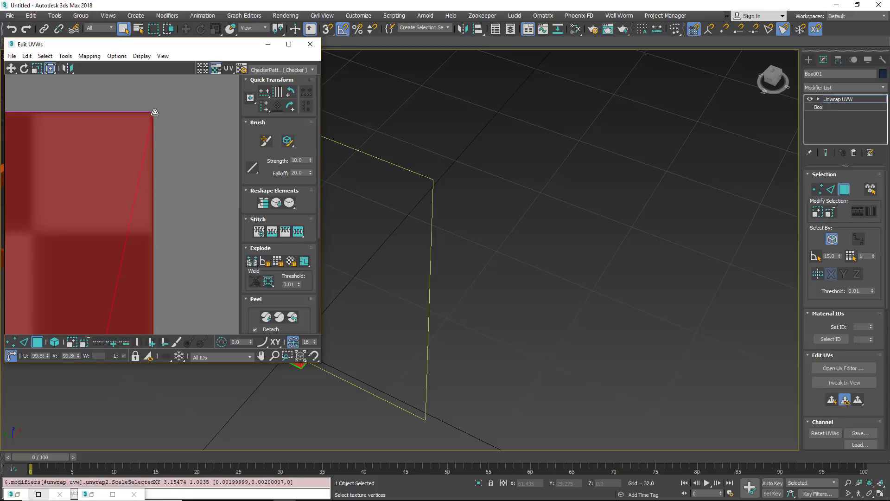
left_click_drag(155, 112, 154, 112)
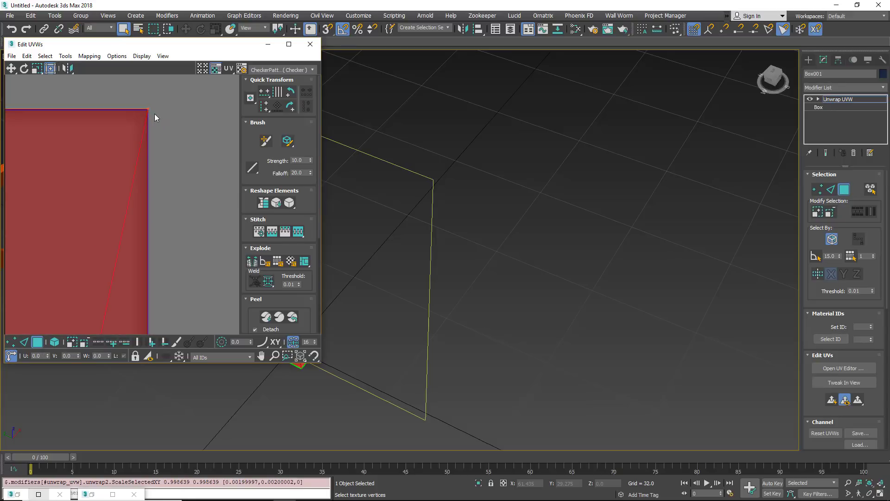
left_click(137, 101)
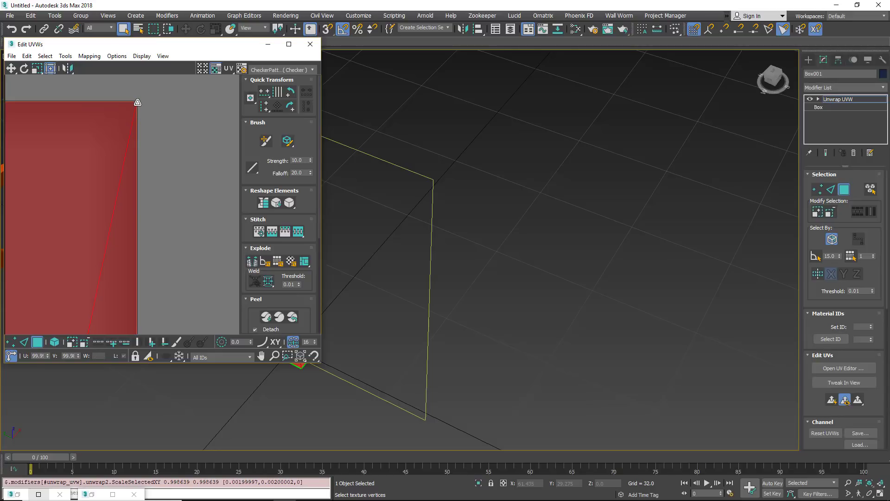
left_click_drag(137, 102, 138, 103)
Step: Examine how the remapped wood grain falls on the box's long sides and top, with the UV Editor closed
scroll(223, 190, "down", 8)
scroll(212, 192, "up", 3)
key("z")
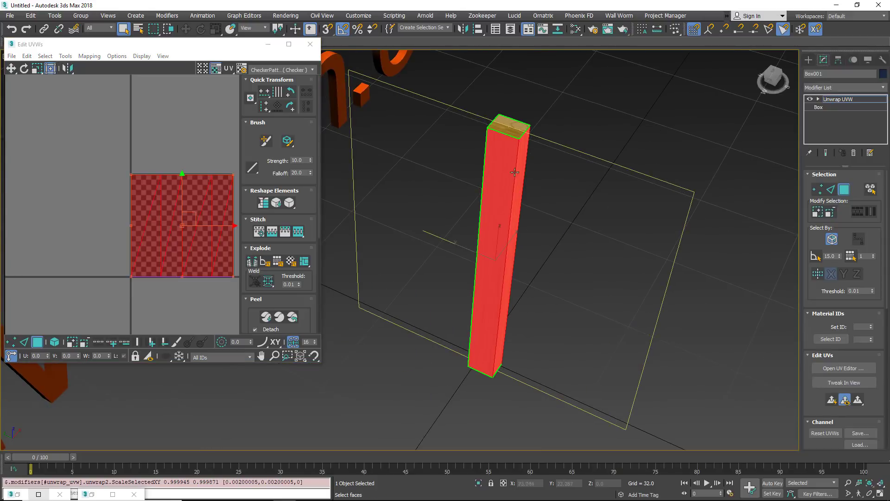
scroll(510, 127, "up", 6)
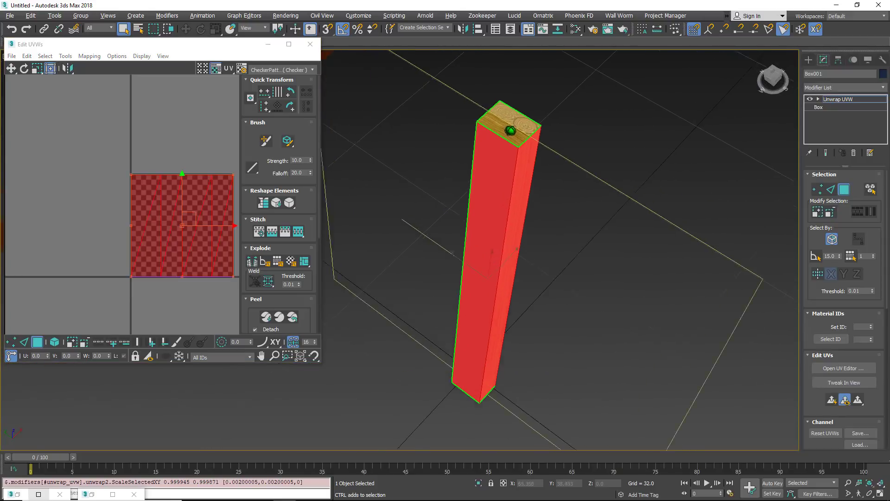
scroll(510, 229, "up", 4)
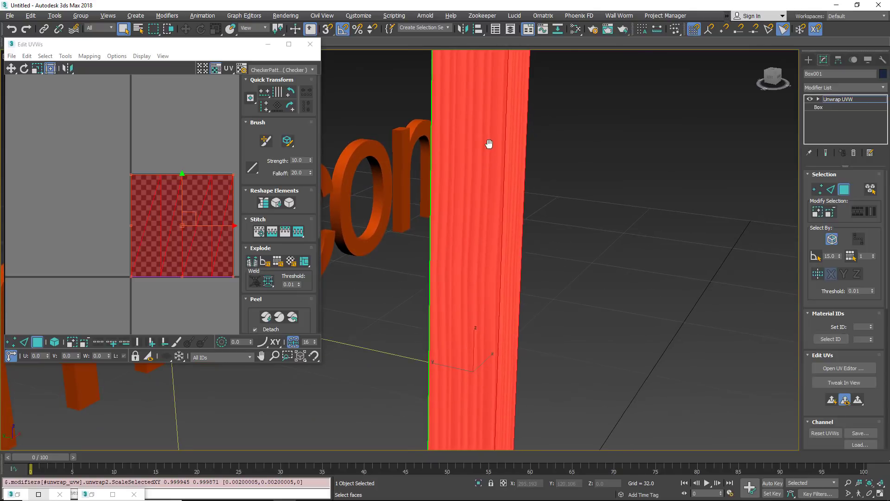
scroll(490, 203, "down", 8)
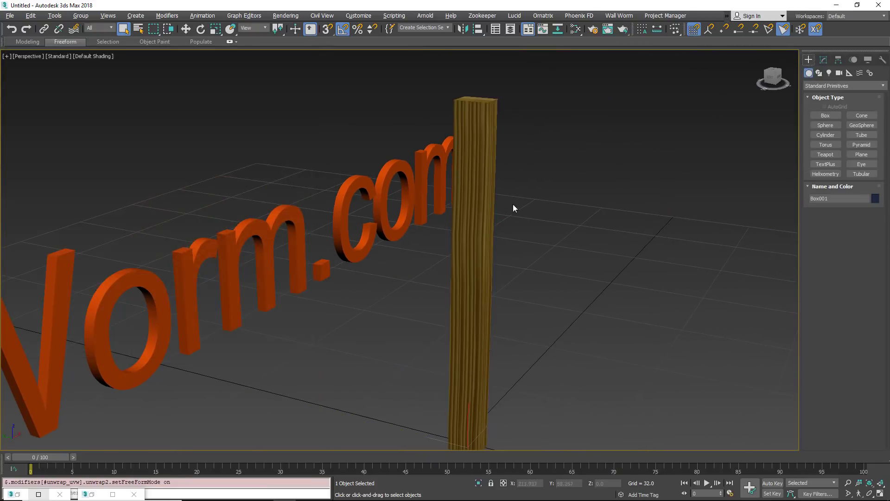
middle_click_drag(513, 209, 547, 239, "alt")
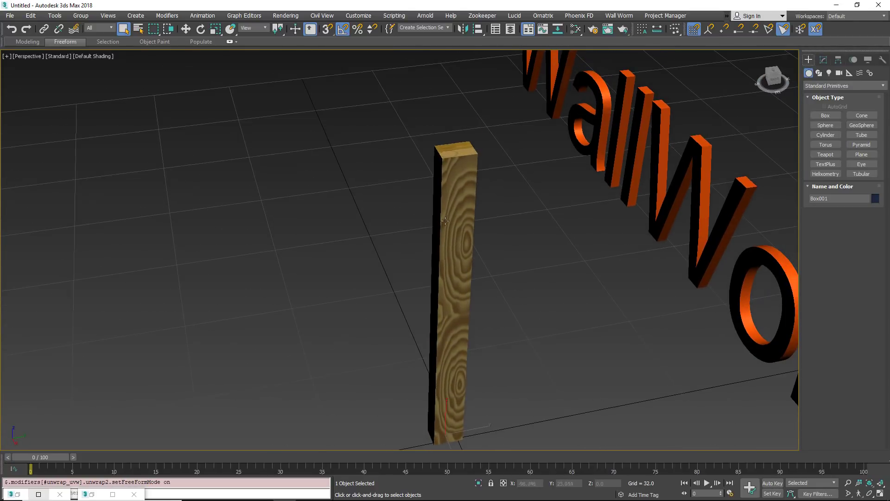
Step: Convert the box to an Editable Poly and select its four long side polygons
right_click(447, 220)
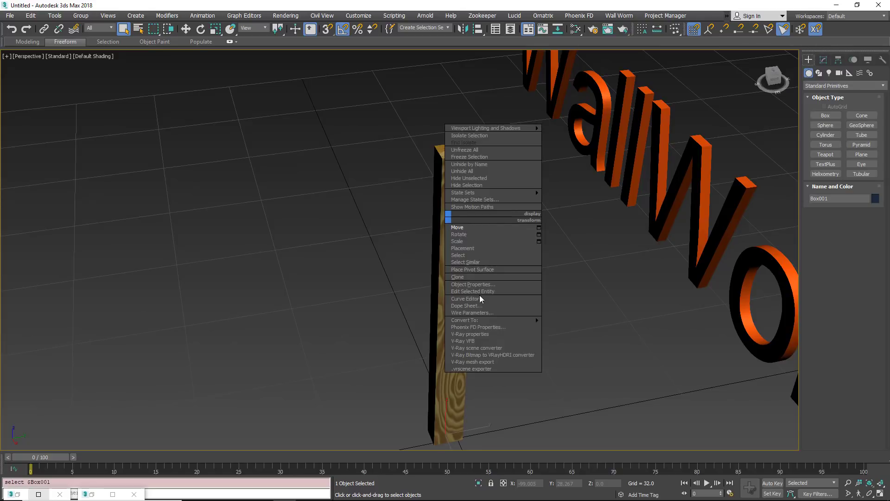
mouse_move(484, 321)
left_click(589, 327)
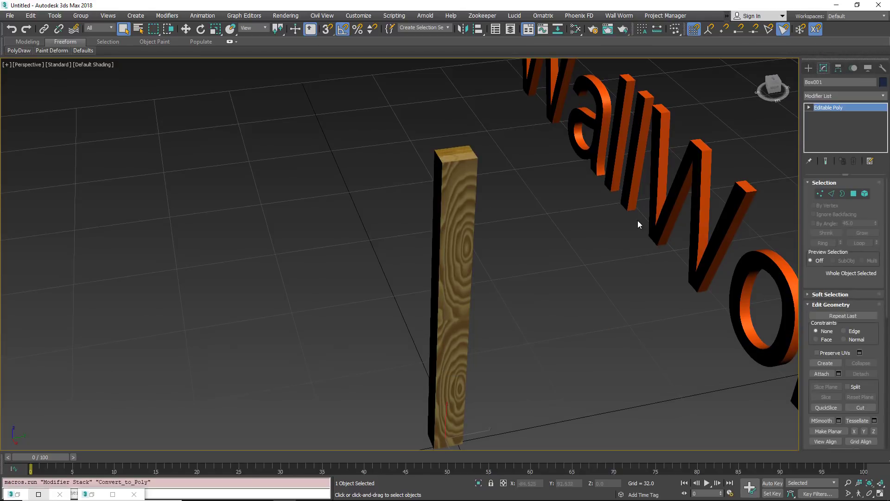
left_click(854, 194)
left_click_drag(413, 288, 495, 183)
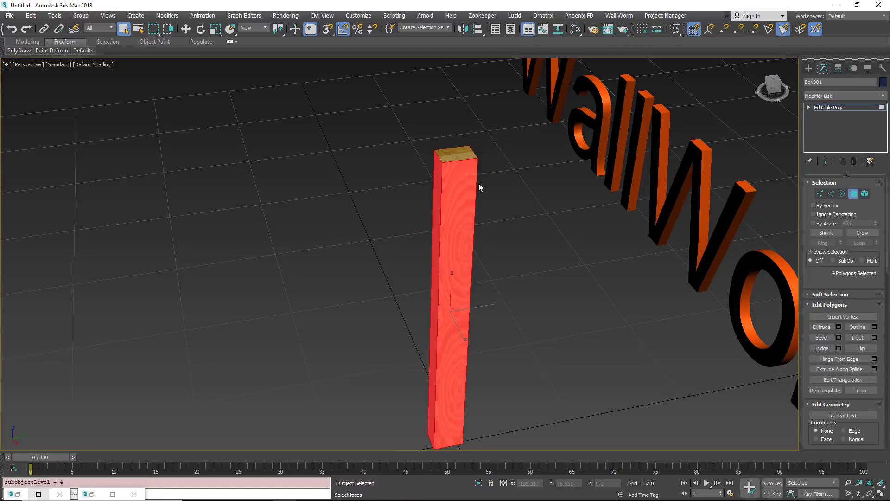
Step: Open the Slate Material Editor full-screen and place the woodhalf.tga bitmap node close beside its Standard material
left_click(575, 29)
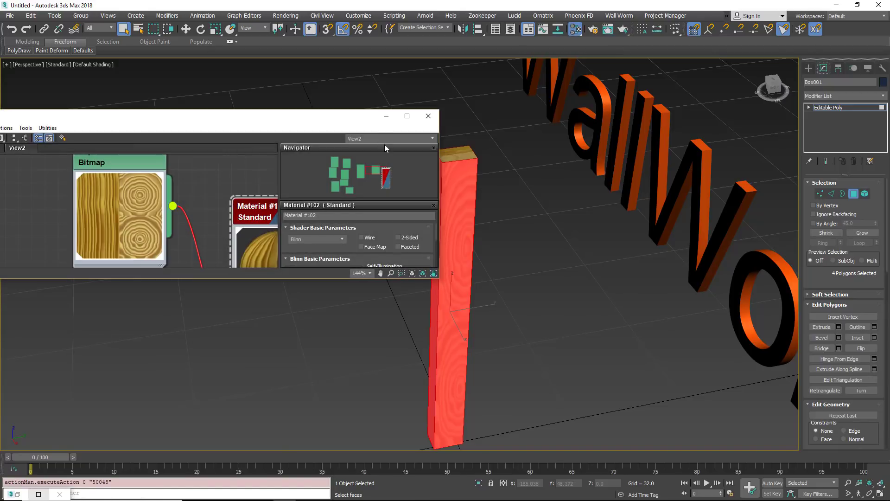
left_click(416, 119)
scroll(346, 188, "down", 4)
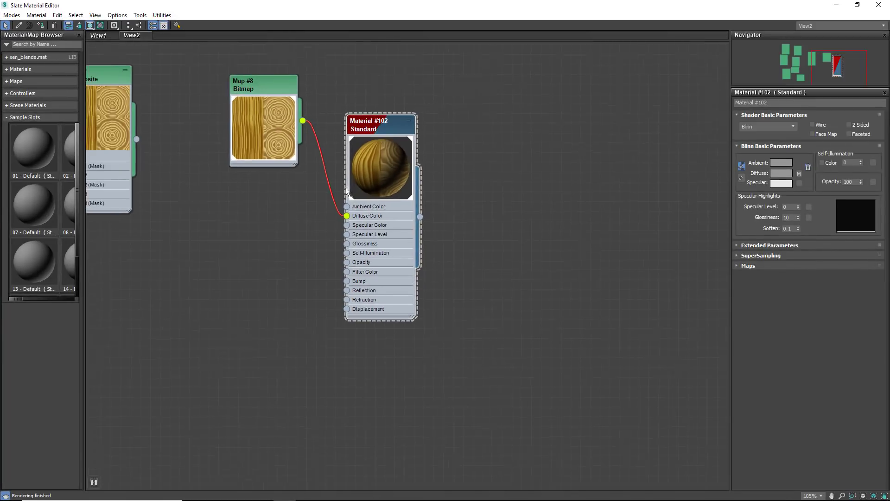
left_click_drag(280, 107, 297, 186)
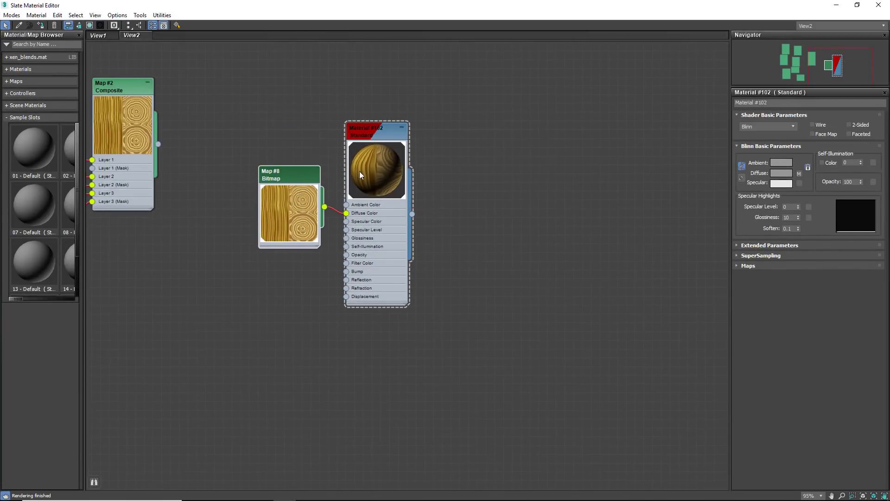
Step: Rename the Standard wood material to test/wood
left_click(377, 135)
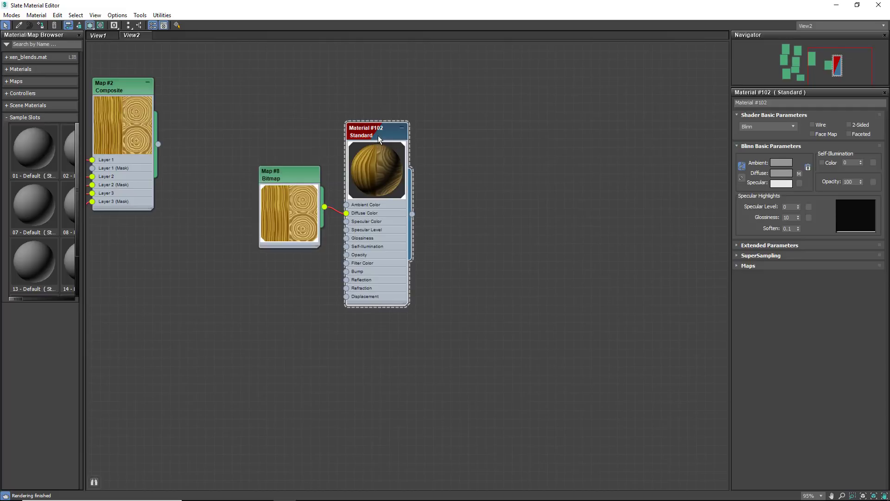
left_click(742, 102)
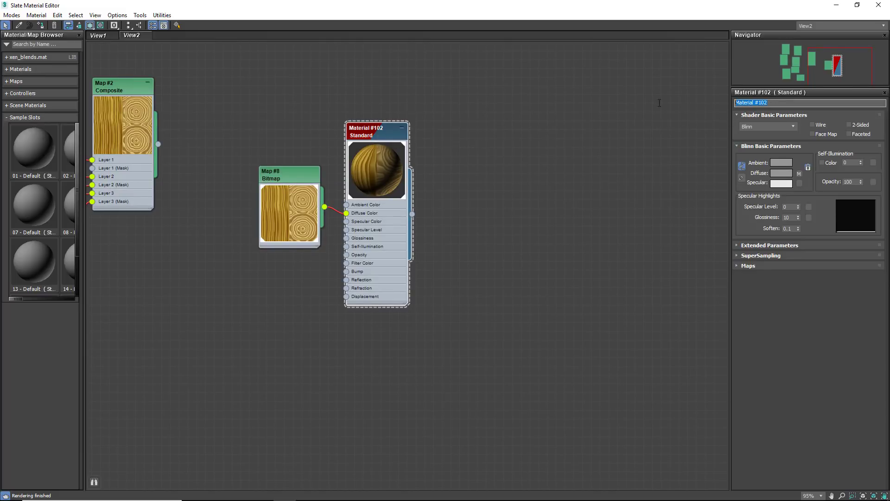
type("test/wood")
Step: Rename the woodhalf.tga bitmap map to test/
double_click(280, 175)
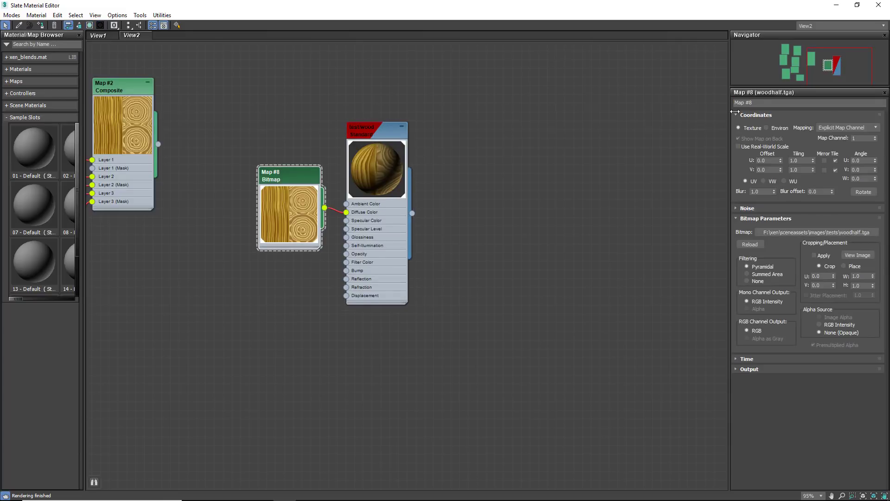
type("test/wood")
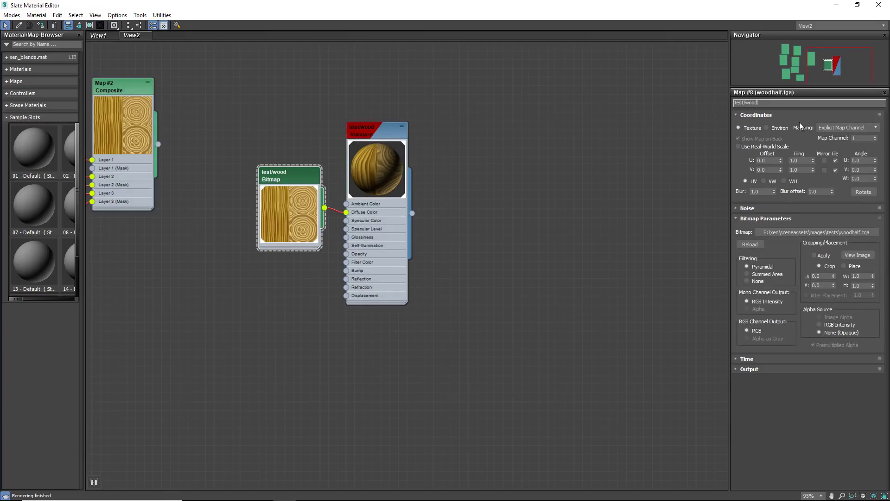
key("BackSpace")
key("Return")
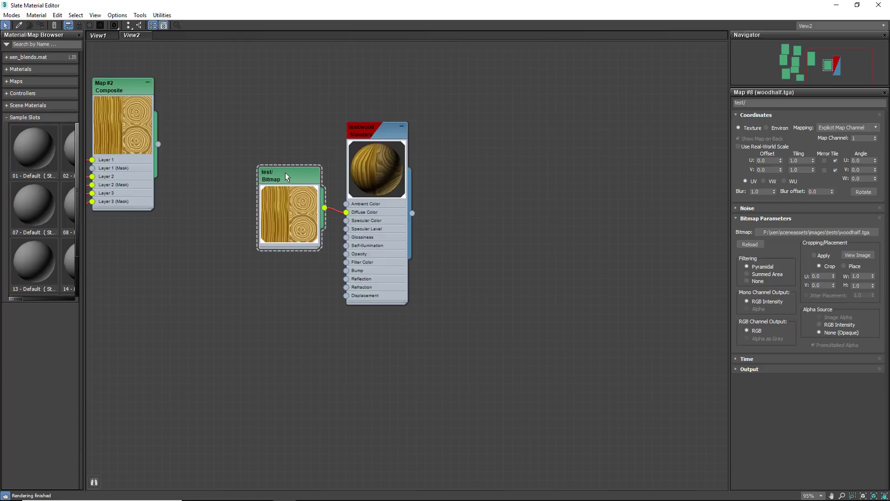
left_click(746, 102)
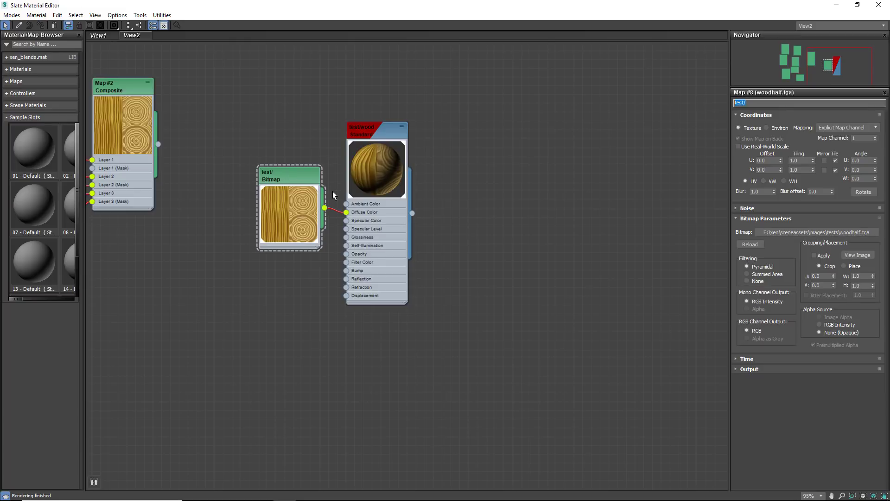
left_click_drag(375, 133, 386, 108)
left_click_drag(261, 80, 422, 293)
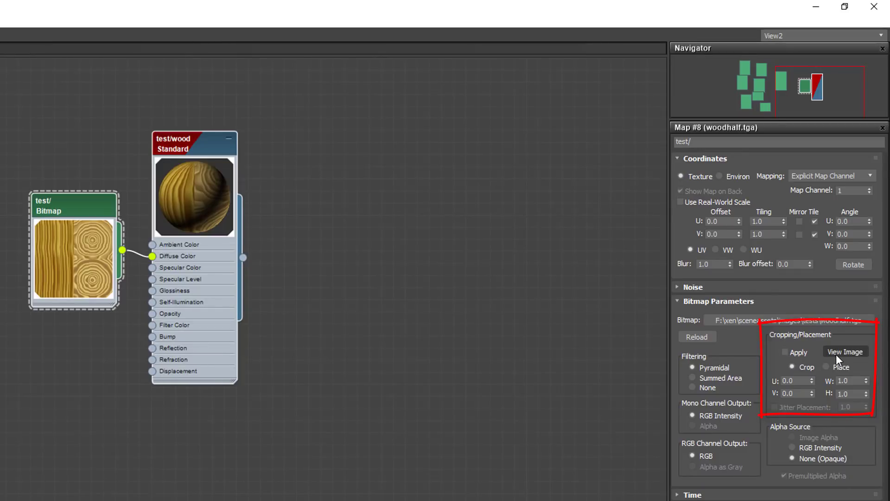
Step: Enable cropping on the bitmap and crop it to the straight side-grain half, with a width of 0.5
left_click(791, 352)
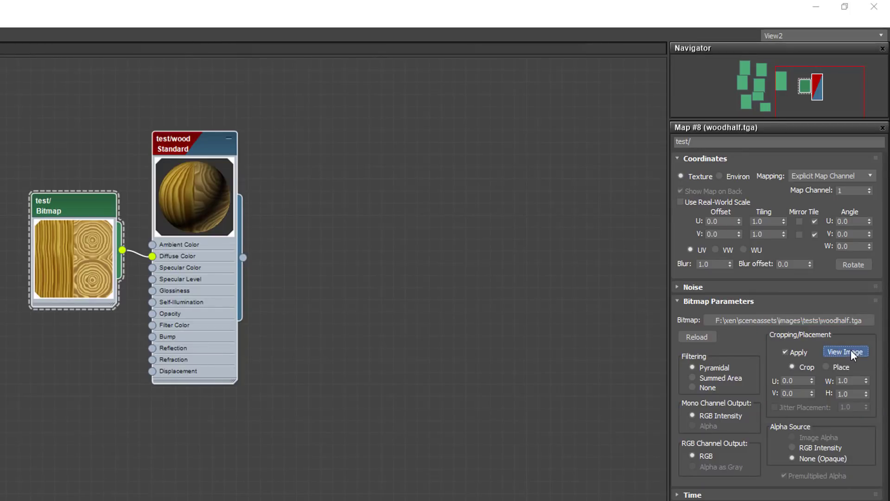
left_click(851, 353)
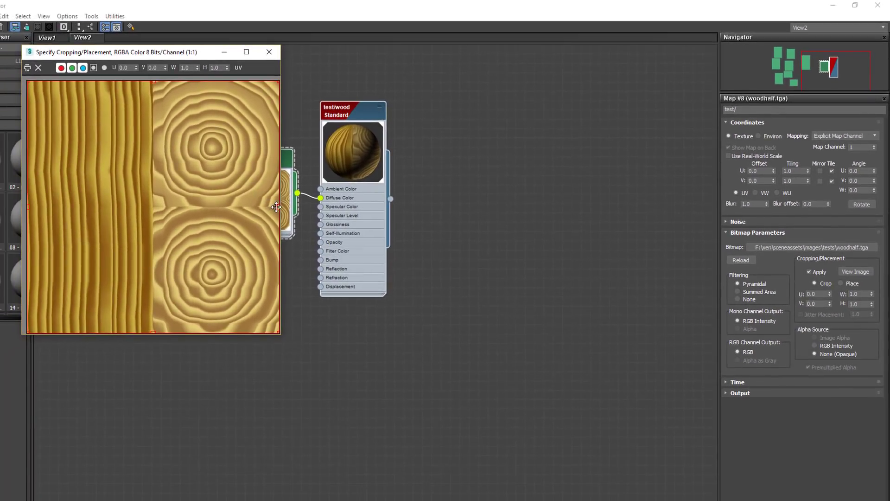
left_click_drag(277, 208, 153, 206)
double_click(188, 68)
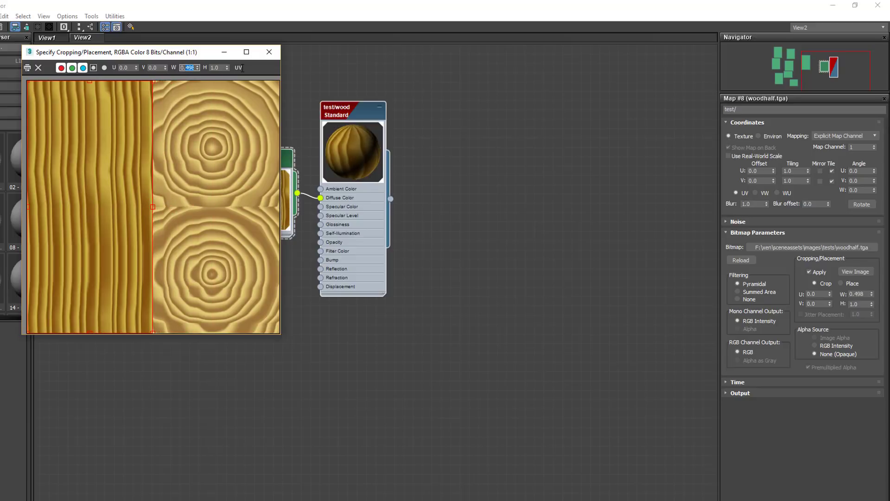
type("0.5")
left_click(220, 67)
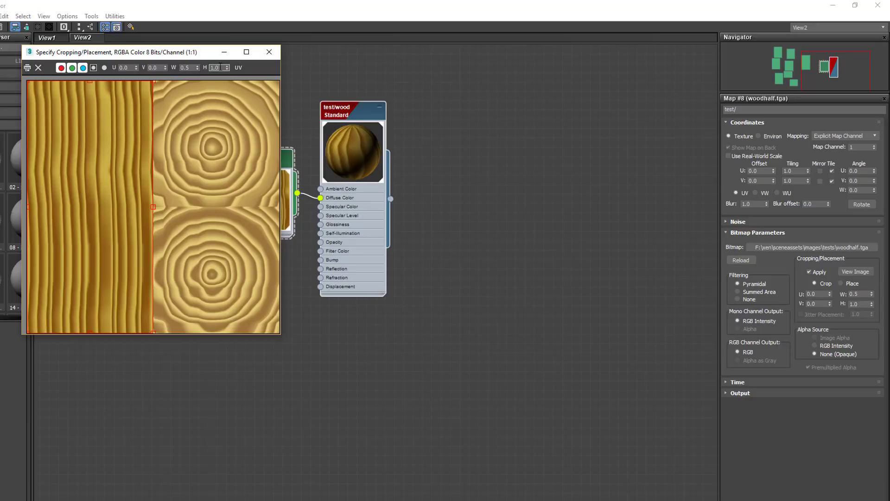
left_click(269, 52)
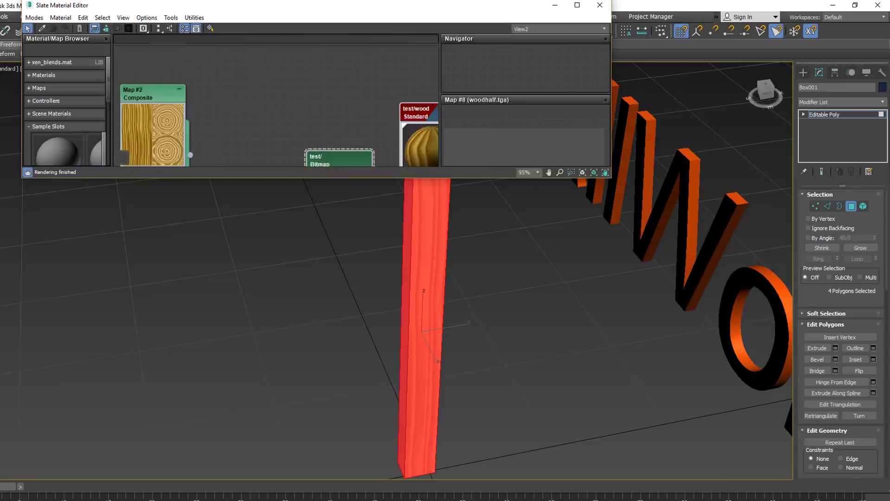
Step: Leave polygon editing on the box and examine how the cropped side grain falls on its sides and top
key("m")
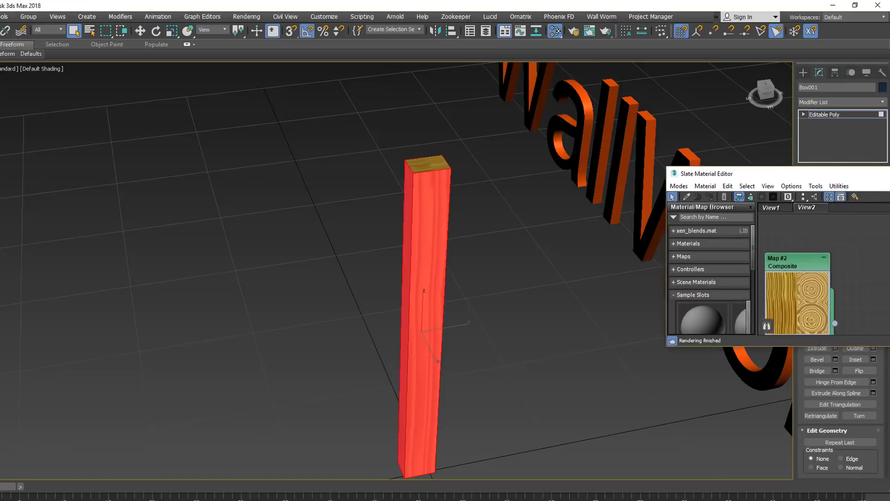
middle_click_drag(441, 280, 428, 295, "alt")
scroll(423, 207, "up", 3)
scroll(425, 194, "down", 1)
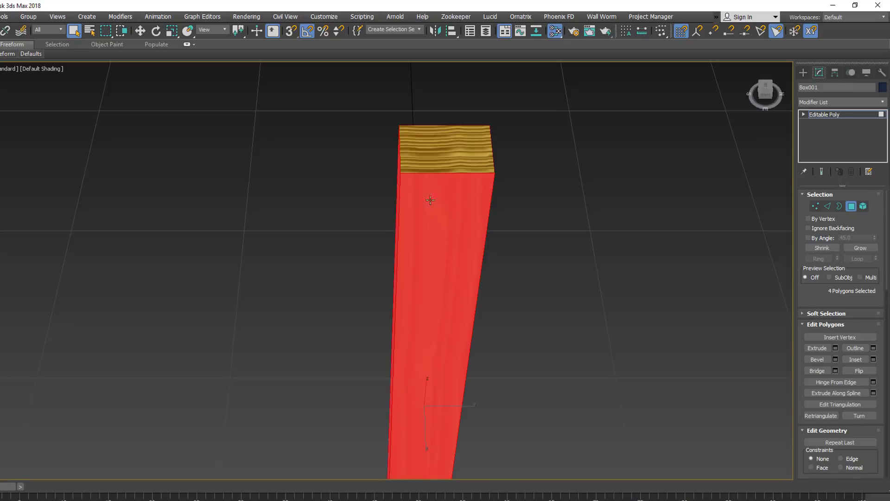
right_click(413, 308)
left_click(852, 207)
left_click(853, 206)
scroll(539, 263, "up", 4)
middle_click_drag(539, 263, 569, 259, "alt")
scroll(538, 261, "down", 6)
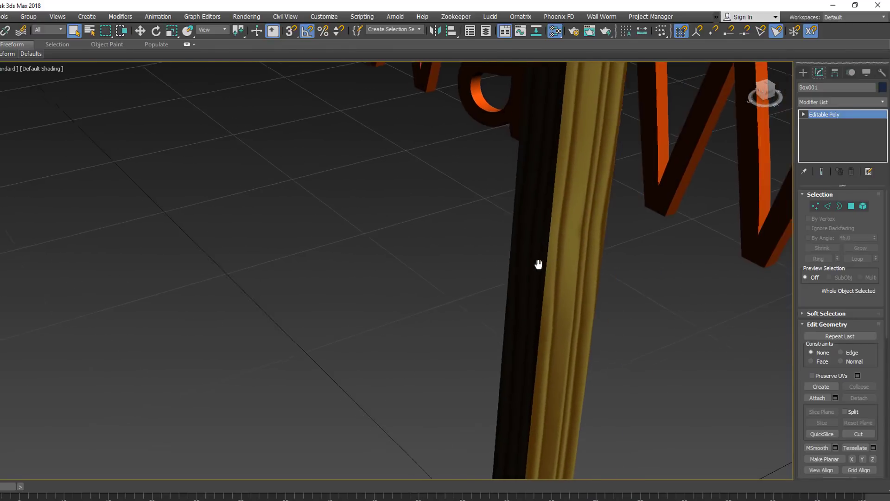
middle_click_drag(541, 303, 516, 335, "alt")
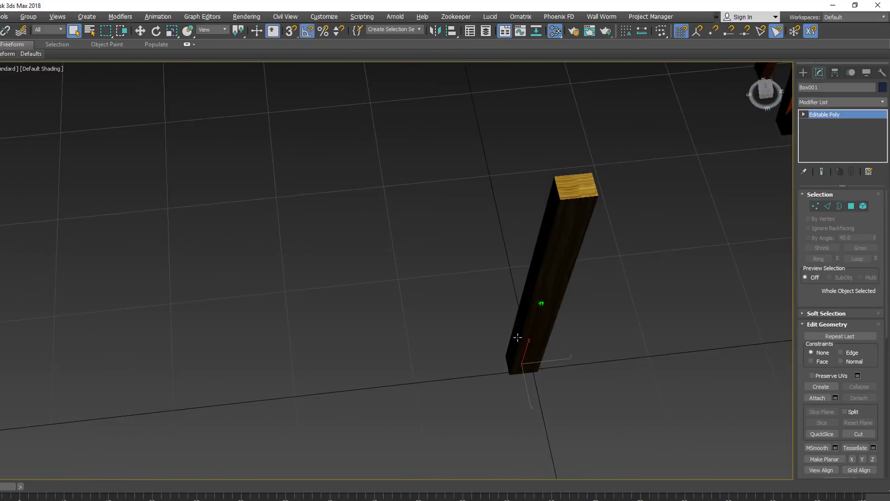
Step: Create a Multi/Sub-Object material fed by the side-grain test/wood material in its first slot
middle_click_drag(552, 302, 481, 307, "alt")
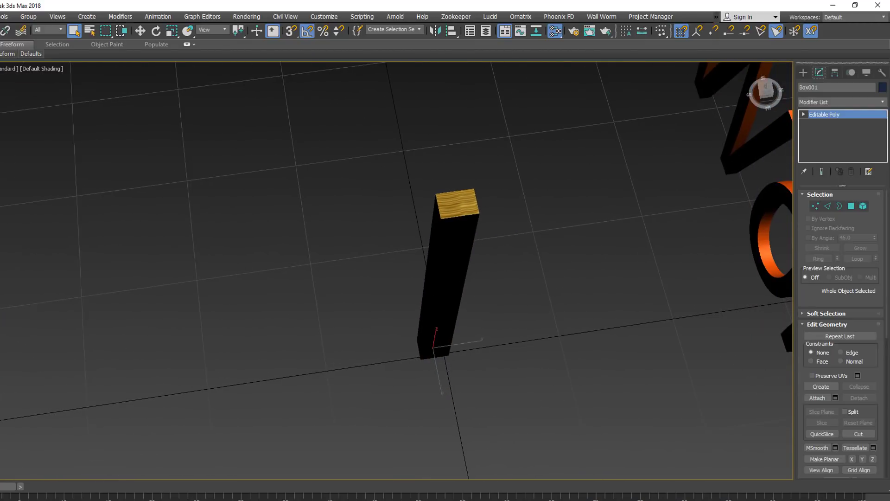
key("m")
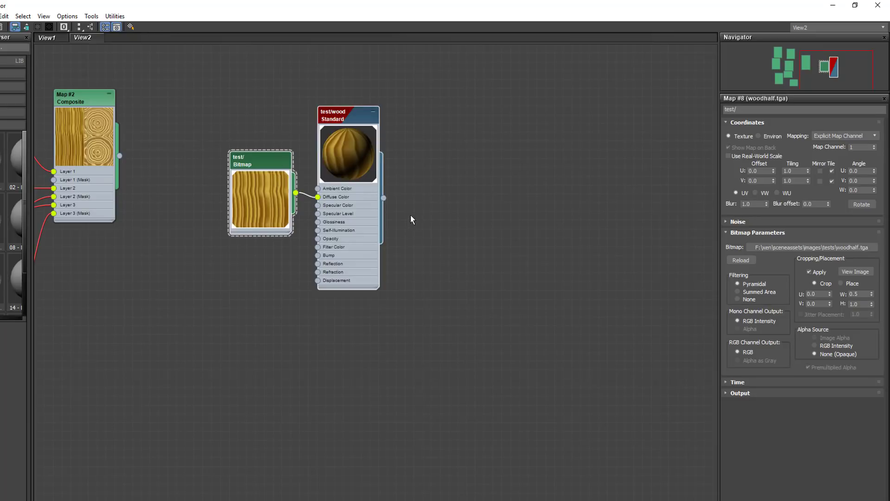
left_click_drag(384, 202, 489, 196)
mouse_move(534, 213)
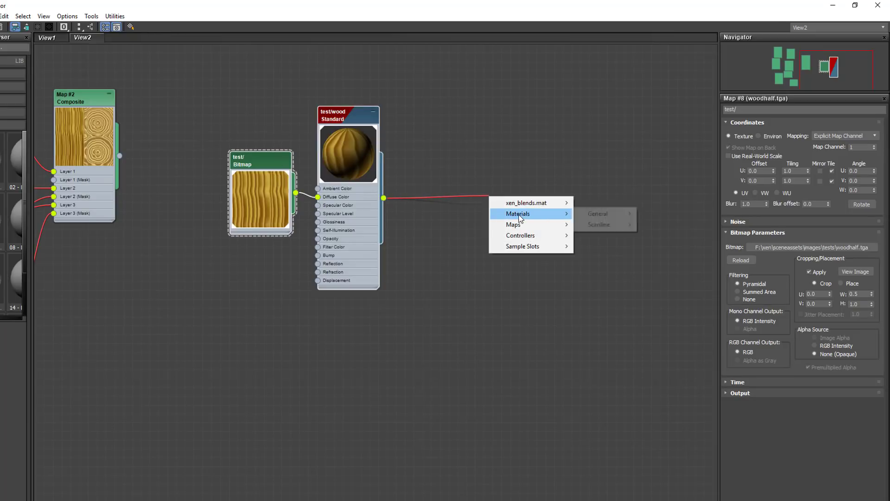
mouse_move(606, 217)
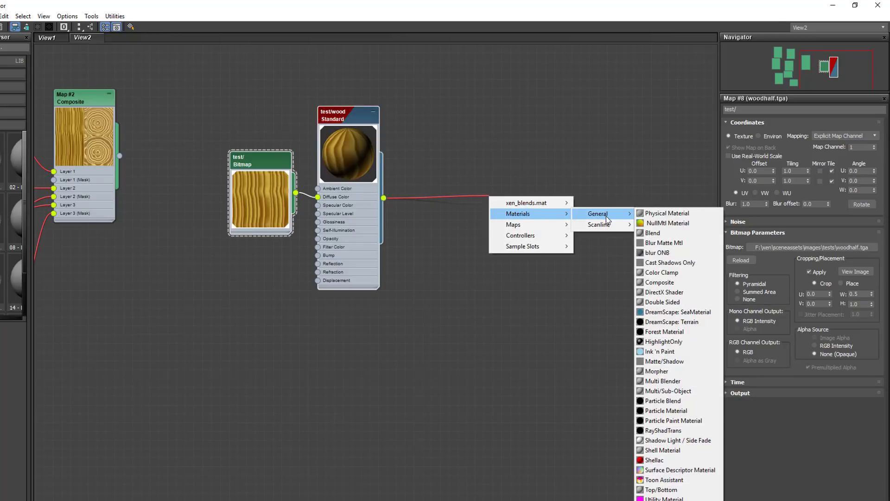
left_click(673, 392)
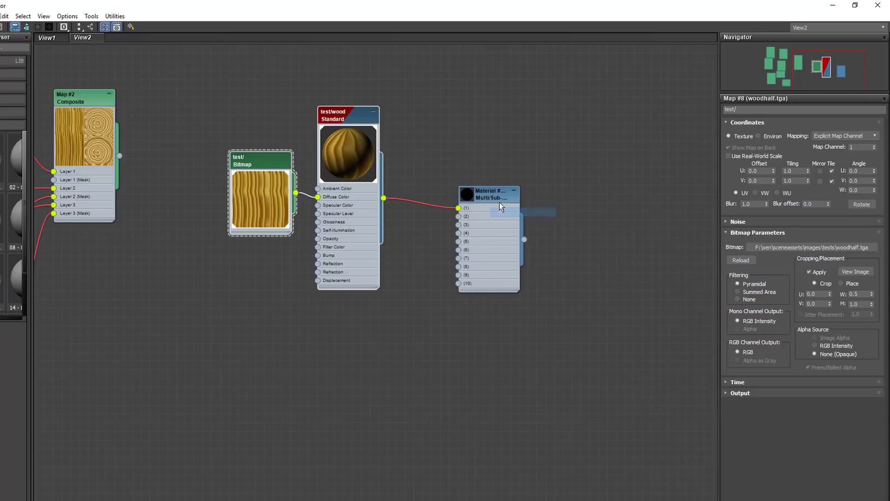
Step: Duplicate the wood material together with its bitmap below the original and name the copied material test/wood
left_click_drag(270, 60, 466, 324)
mouse_move(429, 113)
left_mouse_down()
mouse_move(369, 68)
mouse_move(375, 277)
left_mouse_up()
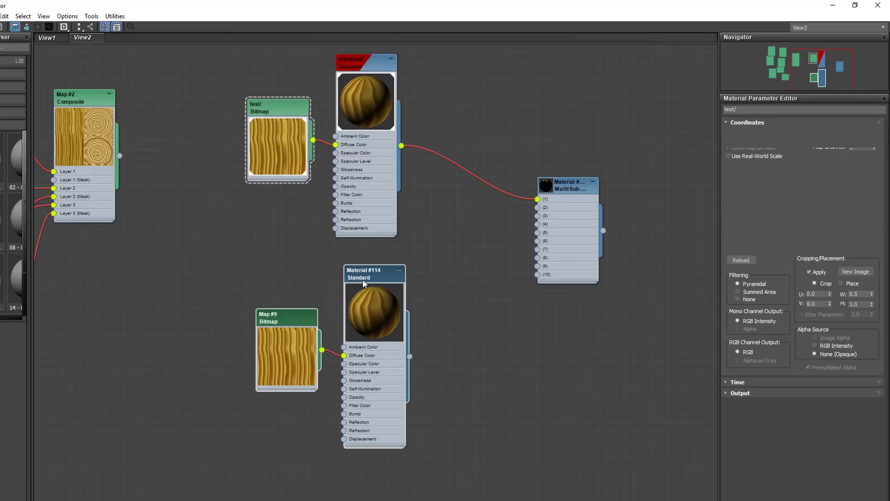
double_click(359, 280)
left_click(770, 109)
type("test/wood")
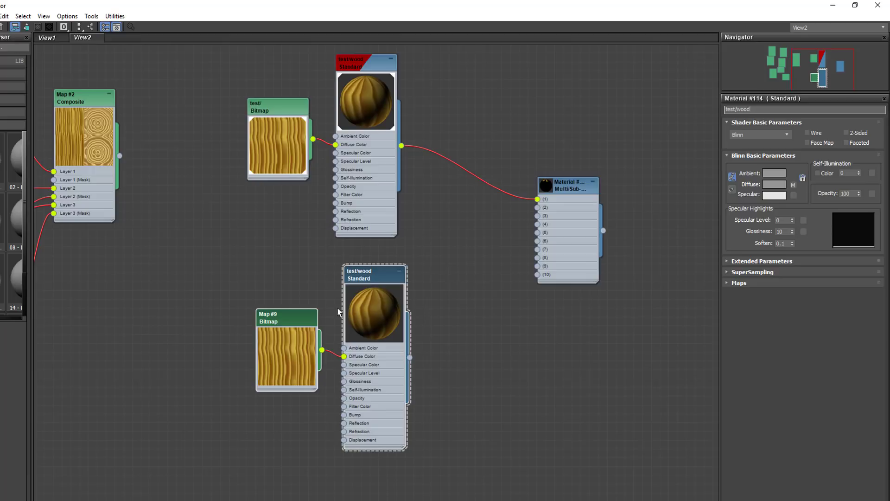
Step: Rename the copied bitmap feeding the second wood material to test/
double_click(291, 315)
left_click(742, 109)
type("test/wood")
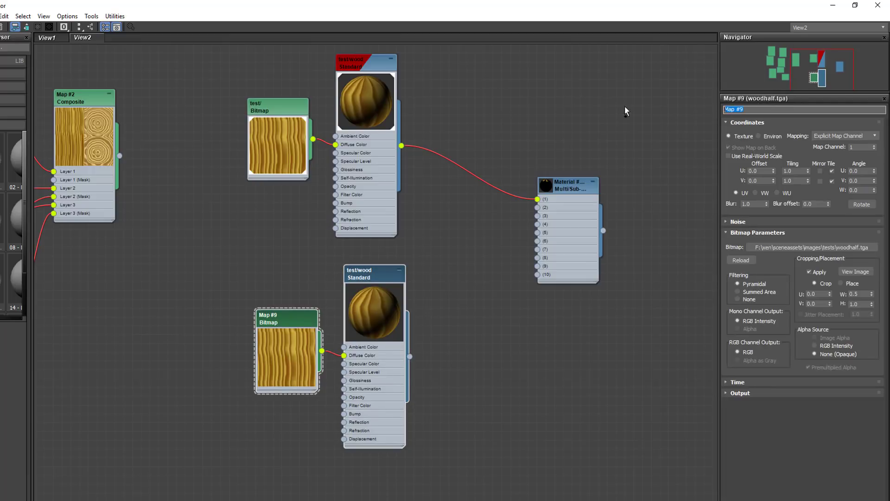
key("BackSpace")
Step: Connect the second wood material to slot 2 of the Multi/Sub-Object material and tidy its node position
double_click(368, 275)
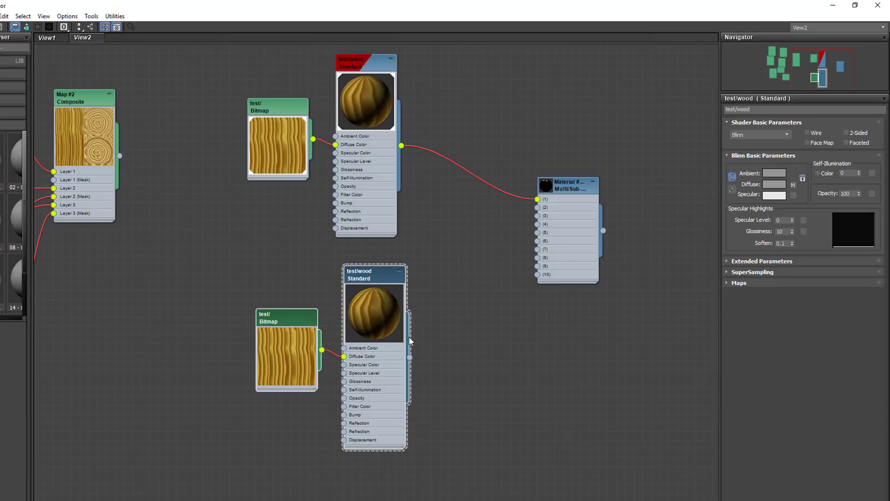
left_click_drag(411, 358, 539, 207)
left_click_drag(374, 279, 357, 271)
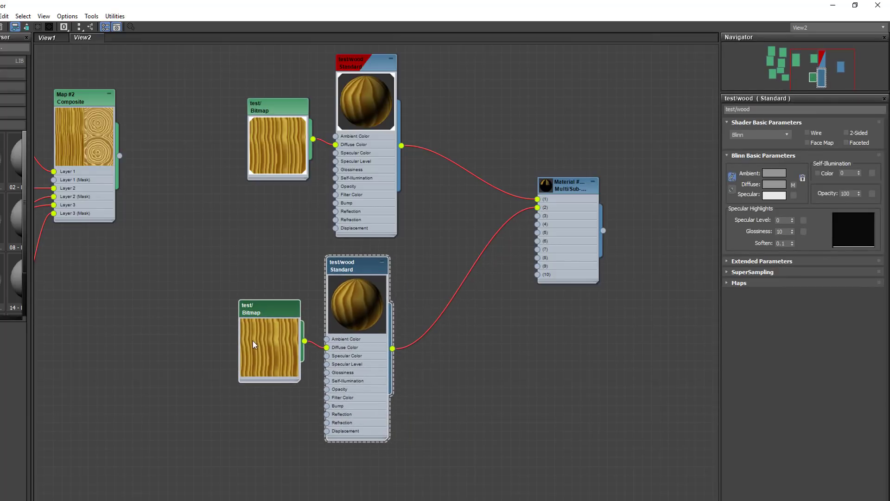
Step: Crop the second material's bitmap to the upper end-grain ring, with U 0.5, width 0.5 and height 0.5
double_click(266, 315)
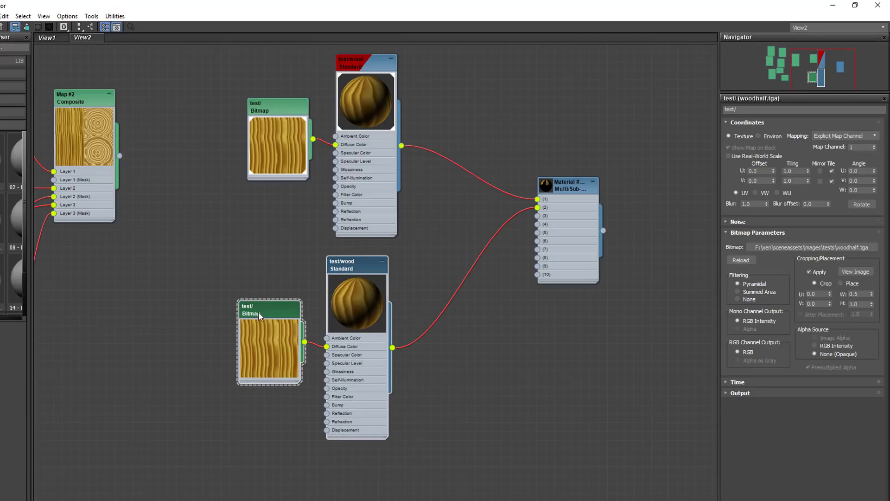
scroll(266, 327, "up", 3)
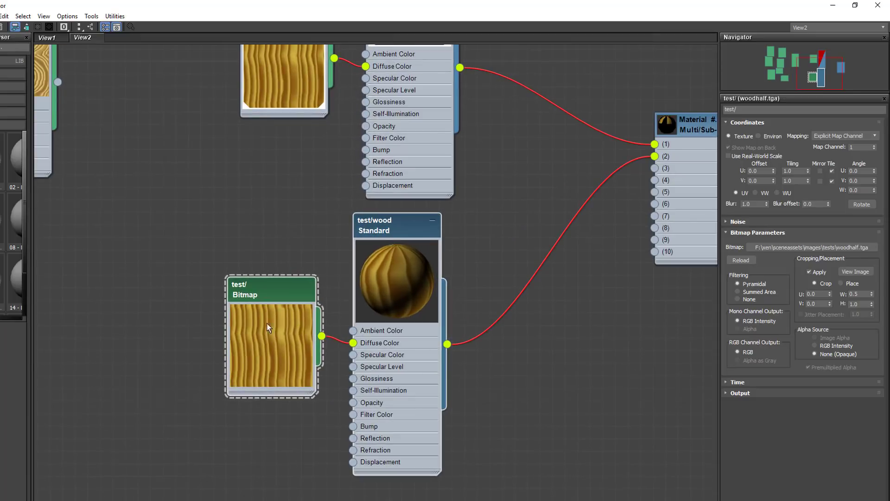
left_click(855, 271)
left_click_drag(103, 199, 219, 295)
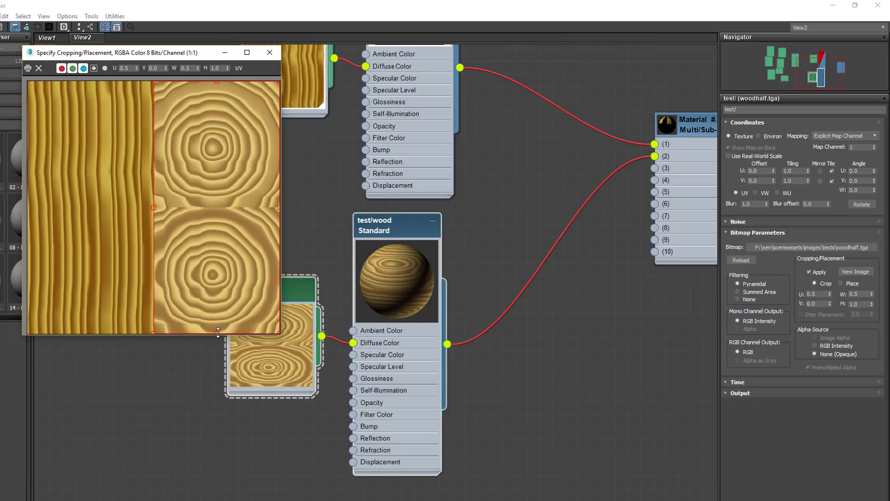
left_click_drag(217, 332, 247, 209)
double_click(218, 69)
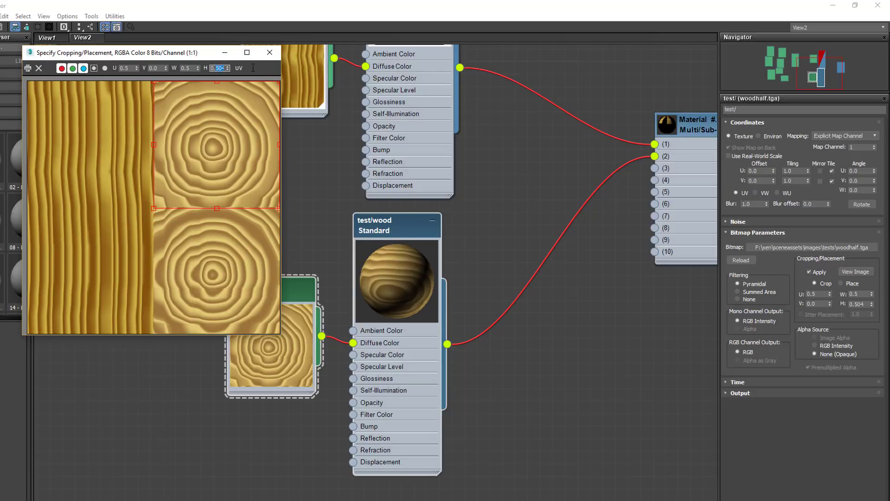
type("0.5")
key("Return")
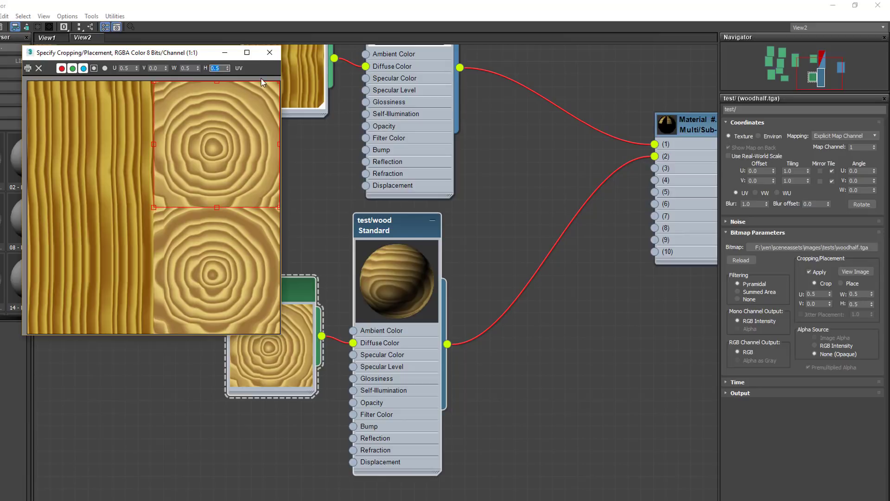
left_click(270, 53)
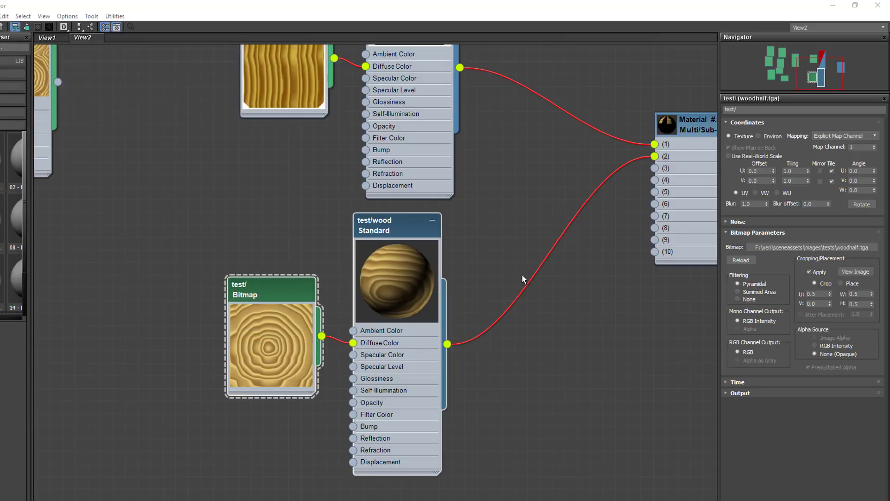
Step: Duplicate the end-grain wood material with its bitmap below the others and name the copied material test/wood
scroll(374, 235, "down", 6)
left_click_drag(278, 229, 381, 387)
left_click_drag(375, 235, 378, 400, "shift")
double_click(378, 401)
left_click(758, 110)
type("test/wood")
key("Return")
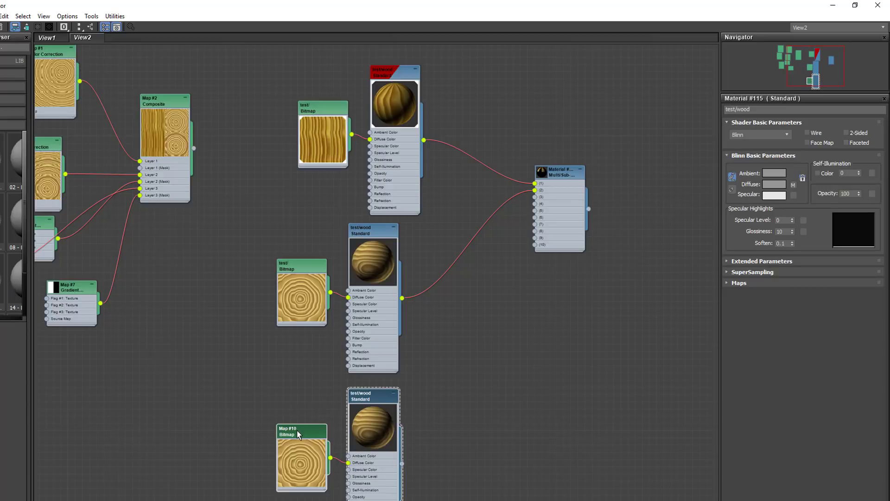
Step: Rename the bitmap feeding the third wood material to test/
double_click(300, 433)
left_click(752, 109)
type("test/wood")
left_click_drag(737, 109, 803, 109)
type("=")
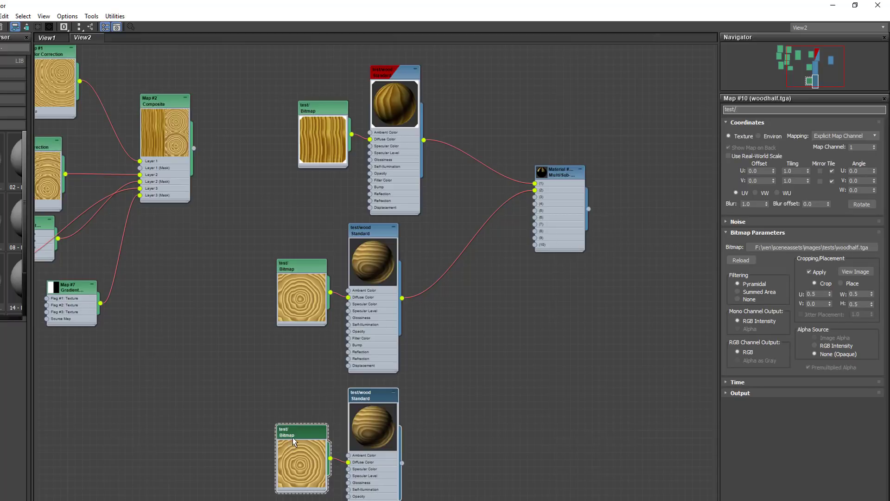
Step: Shift the third bitmap's crop to the lower end-grain ring, at V 0.5
middle_click_drag(352, 412, 336, 311)
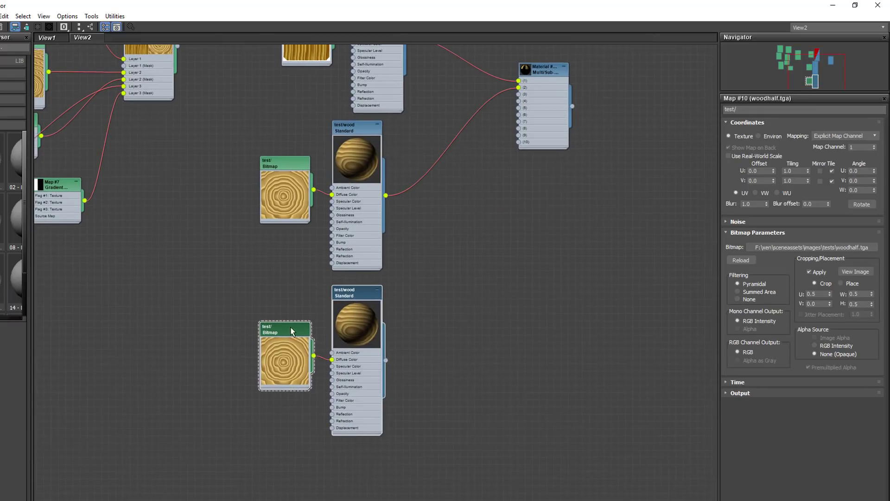
left_click(864, 271)
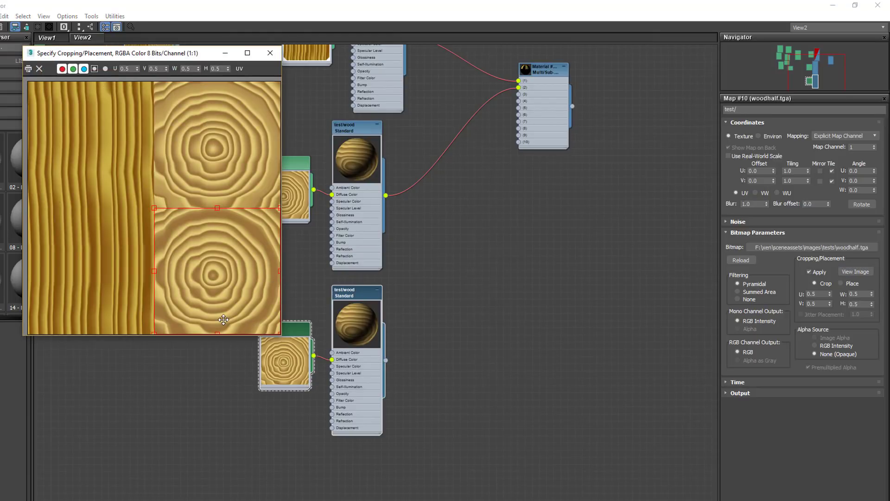
left_click(270, 53)
Step: Connect the third wood material to slot 3 of the Multi/Sub-Object material and open that material's parameters
left_click_drag(386, 360, 519, 94)
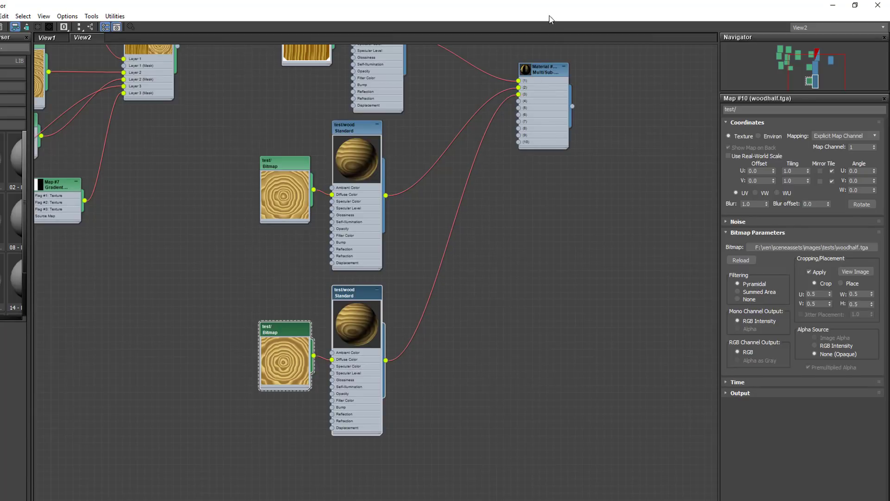
scroll(541, 69, "up", 5)
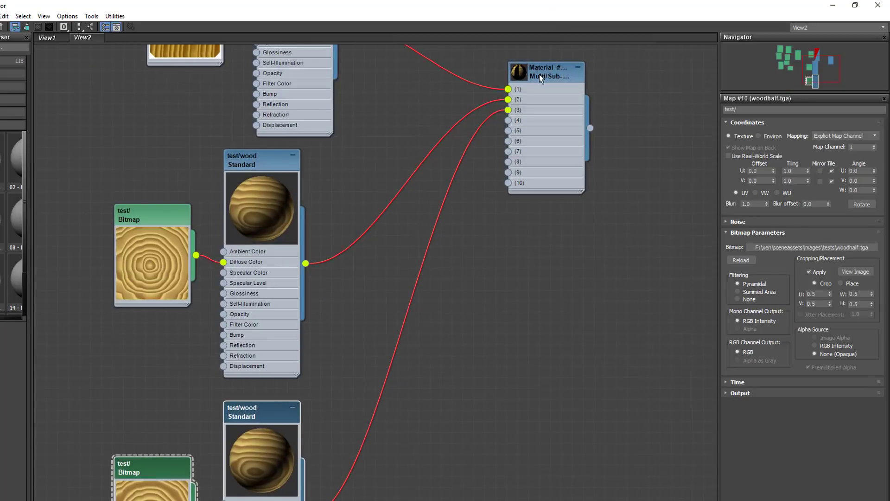
double_click(526, 98)
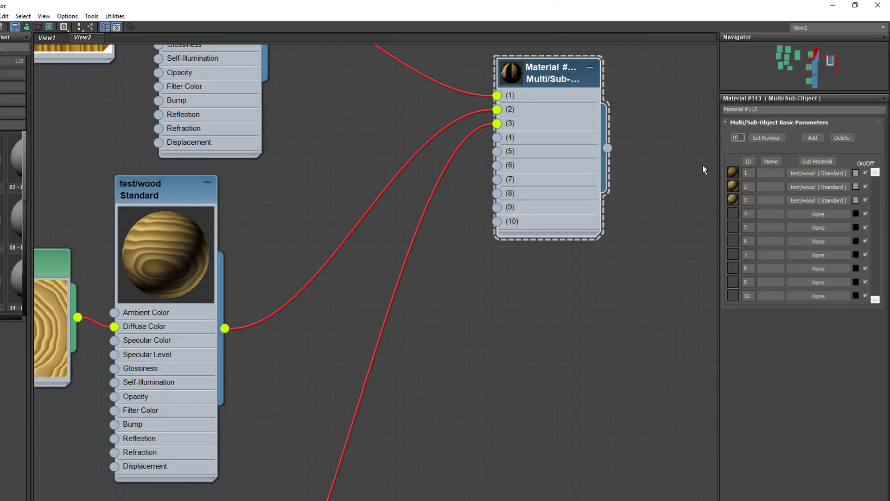
scroll(419, 174, "down", 3)
scroll(419, 174, "down", 1)
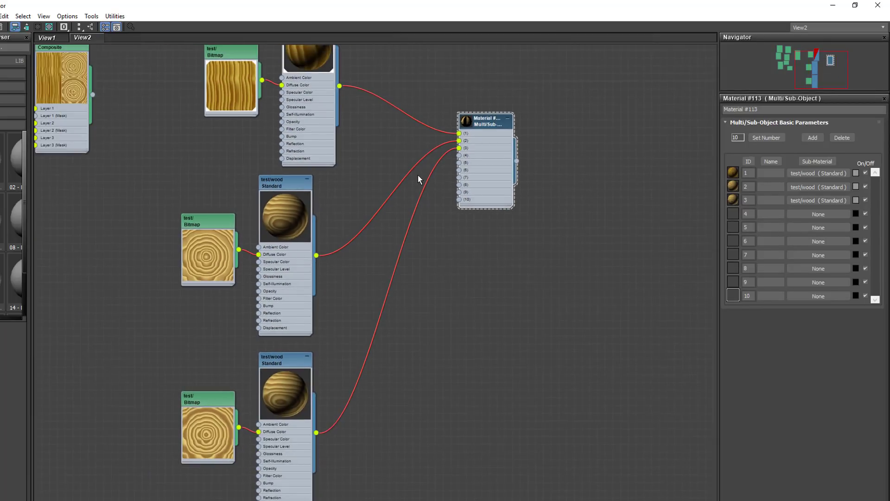
middle_click_drag(416, 171, 421, 195)
left_click(358, 226)
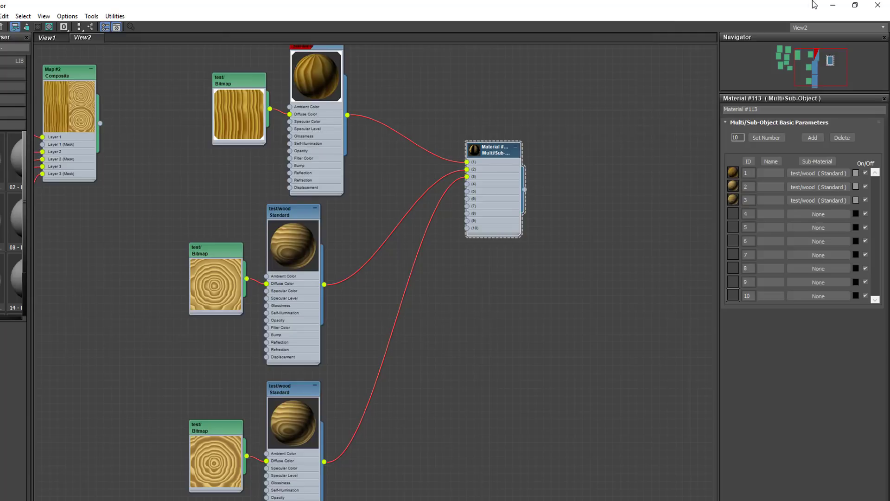
Step: Set the material ID of the box's top polygon to 2
left_click(833, 5)
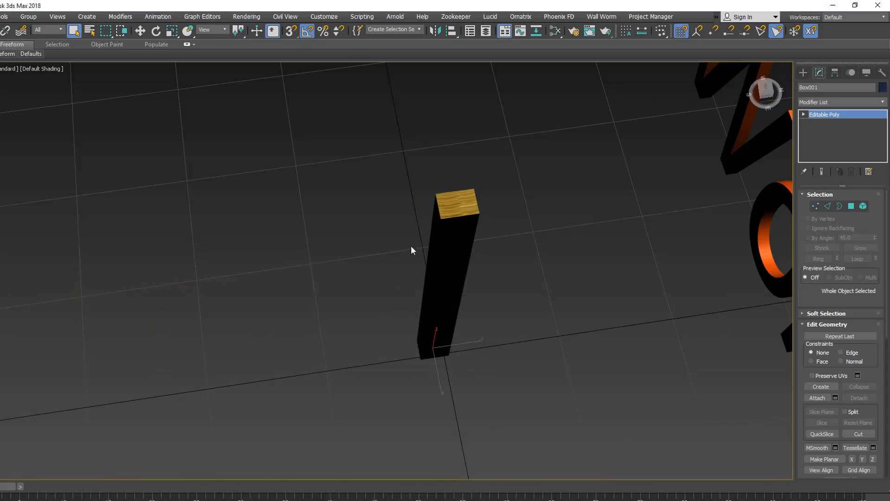
left_click(851, 206)
left_click(458, 206)
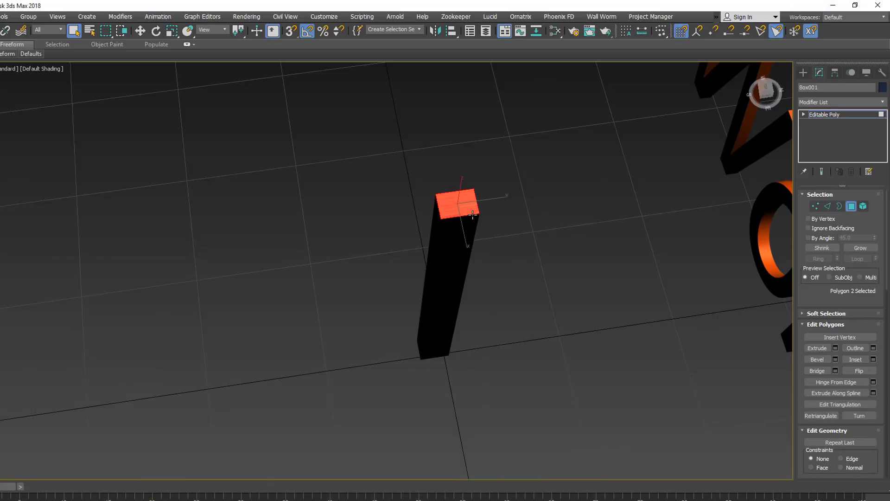
left_click_drag(889, 274, 888, 373)
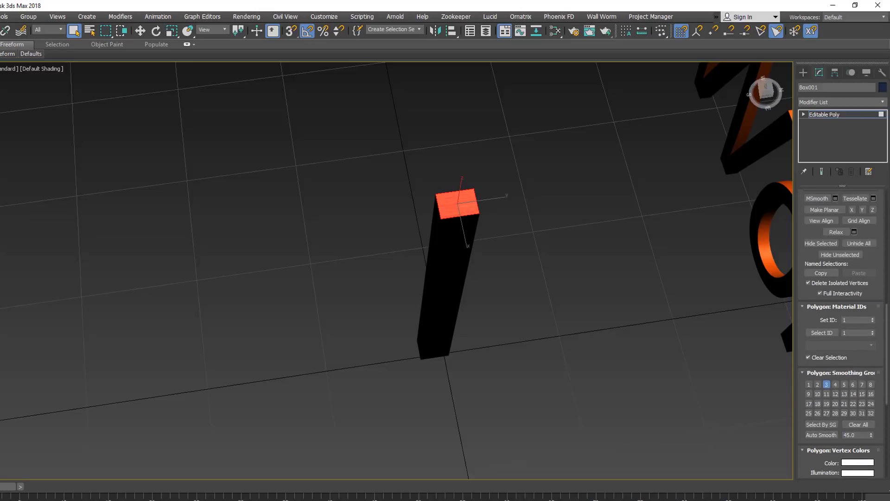
left_click(873, 319)
left_click(851, 320)
left_click(860, 331)
scroll(464, 208, "up", 5)
scroll(463, 216, "down", 3)
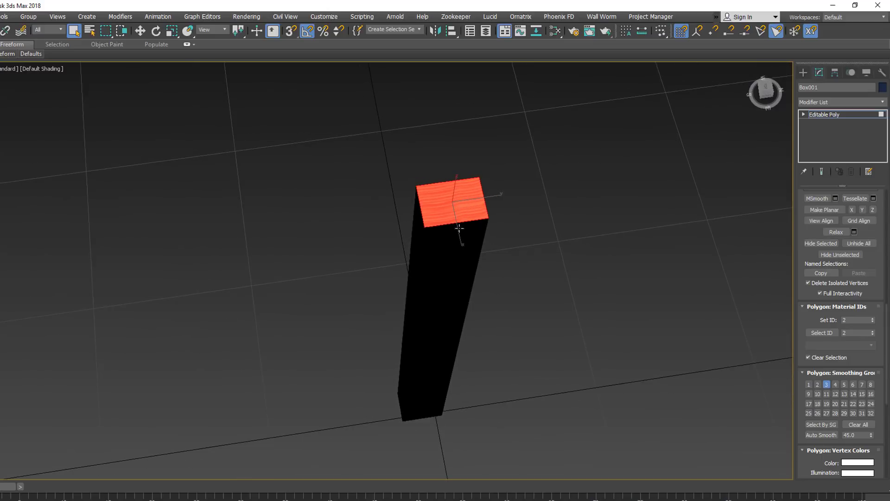
left_click(850, 117)
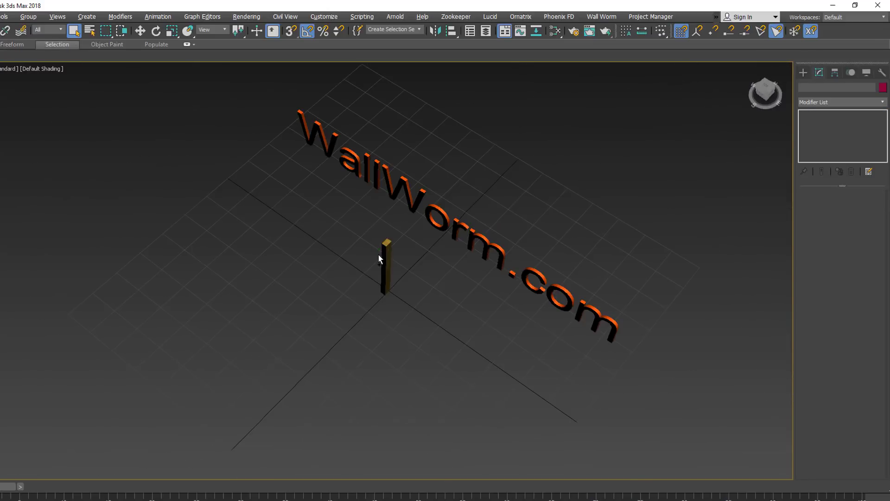
Step: Assign the Multi/Sub-Object material to the box, check it in the perspective view and return to the material graph
scroll(378, 254, "up", 5)
middle_click_drag(378, 253, 488, 225, "alt")
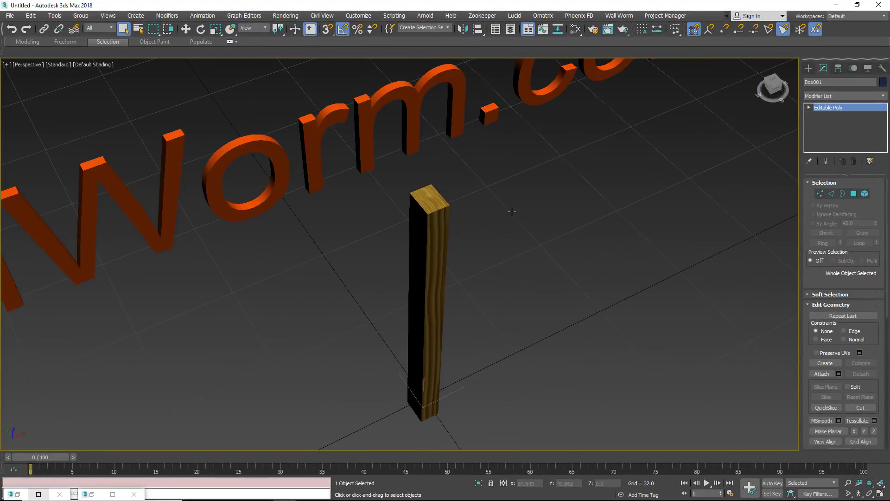
left_click(575, 30)
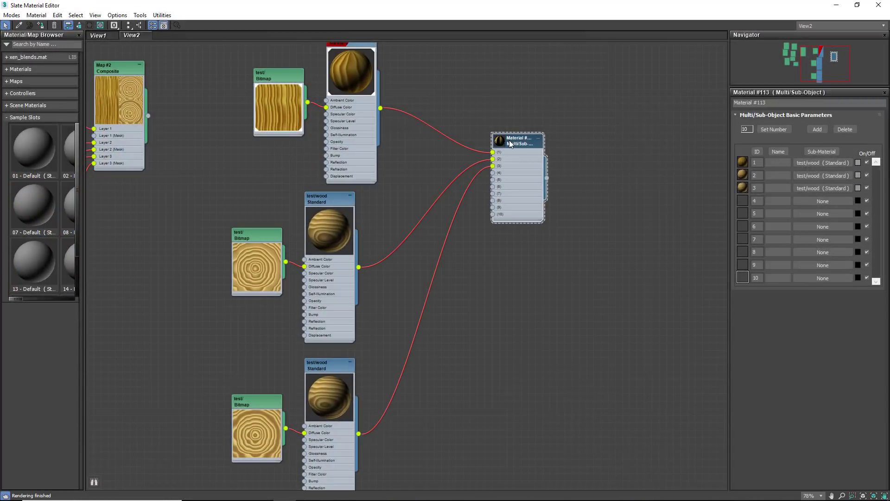
left_click(41, 26)
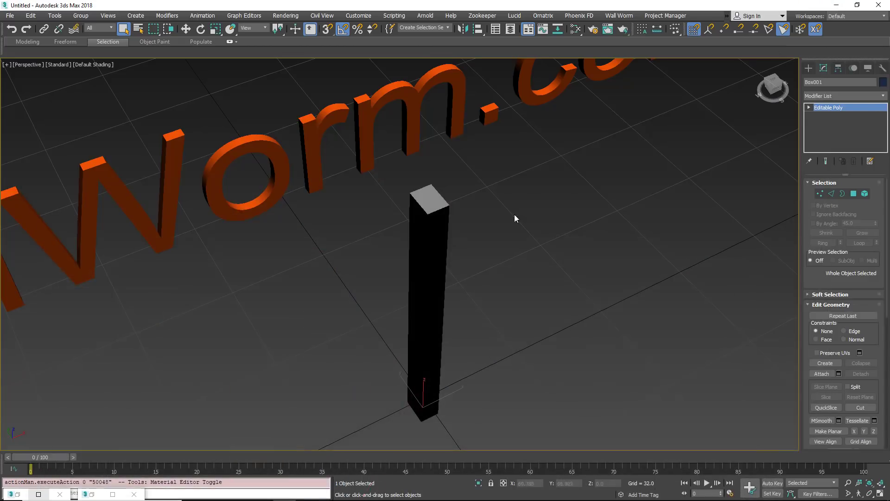
left_click(837, 6)
mouse_move(435, 230)
middle_mouse_down("alt")
mouse_move(459, 199)
mouse_move(435, 227)
middle_mouse_up("alt")
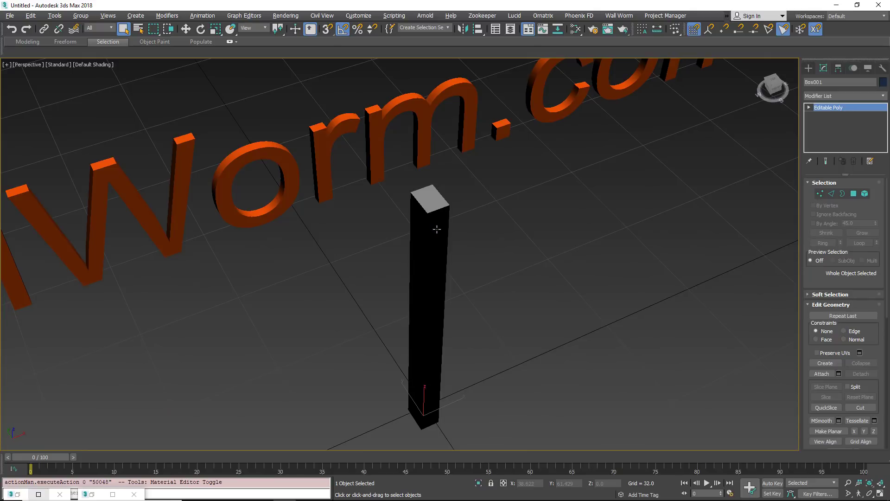
left_click(113, 494)
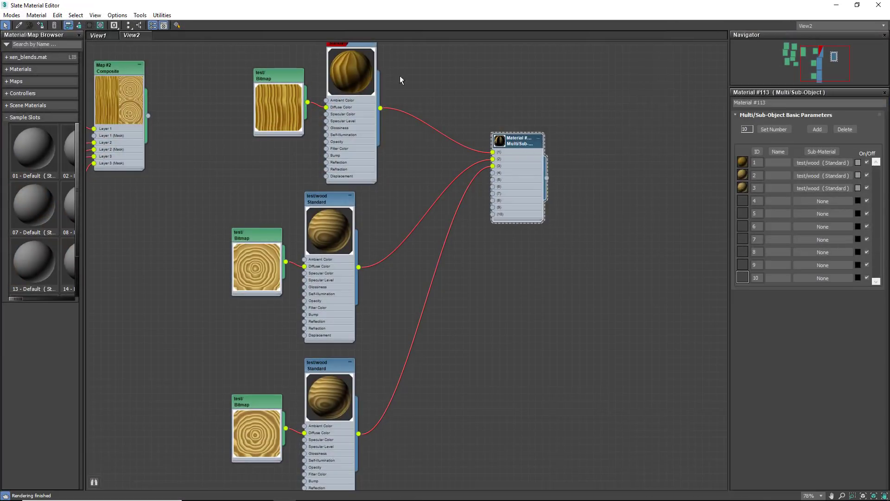
Step: Turn on shaded viewport display for all three wood materials and return to the perspective view
middle_click_drag(356, 43, 386, 145)
double_click(386, 142)
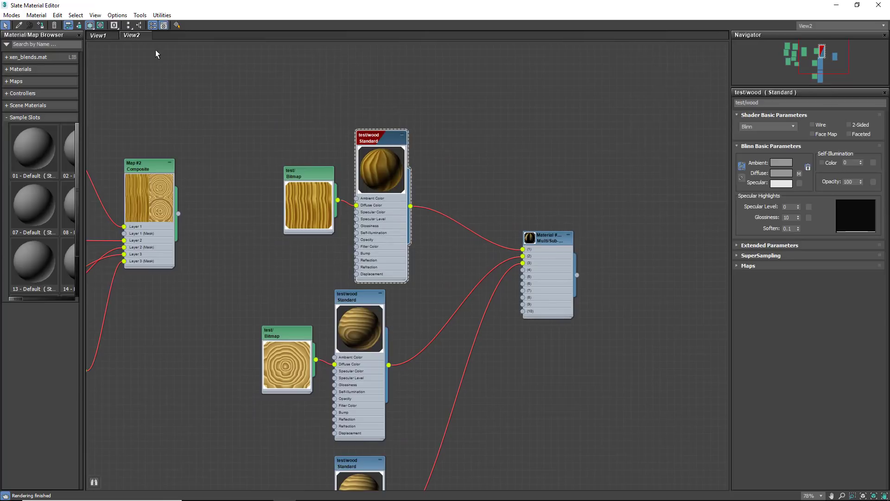
double_click(362, 302)
left_click(90, 25)
middle_click_drag(371, 468, 345, 352)
scroll(345, 351, "up", 1)
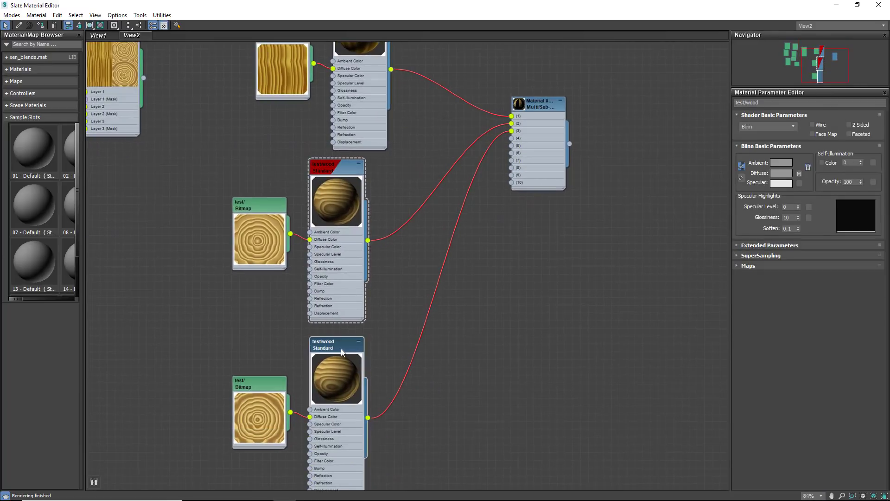
left_click(342, 352)
left_click(89, 25)
scroll(272, 186, "up", 1)
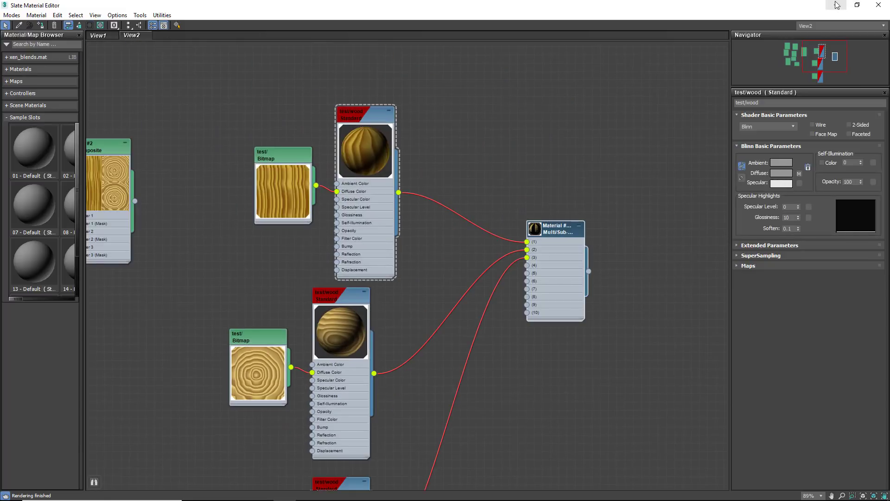
left_click(837, 5)
Step: Set the material ID of the box's four long side polygons to 1
middle_click_drag(434, 246, 642, 248, "alt")
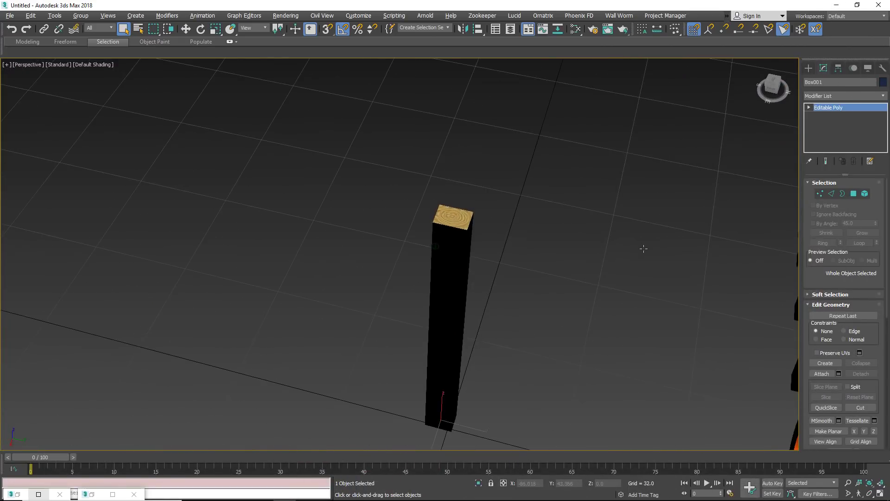
left_click(854, 193)
middle_click_drag(527, 308, 513, 279, "alt")
left_click_drag(507, 167, 339, 293)
middle_click_drag(339, 292, 473, 354)
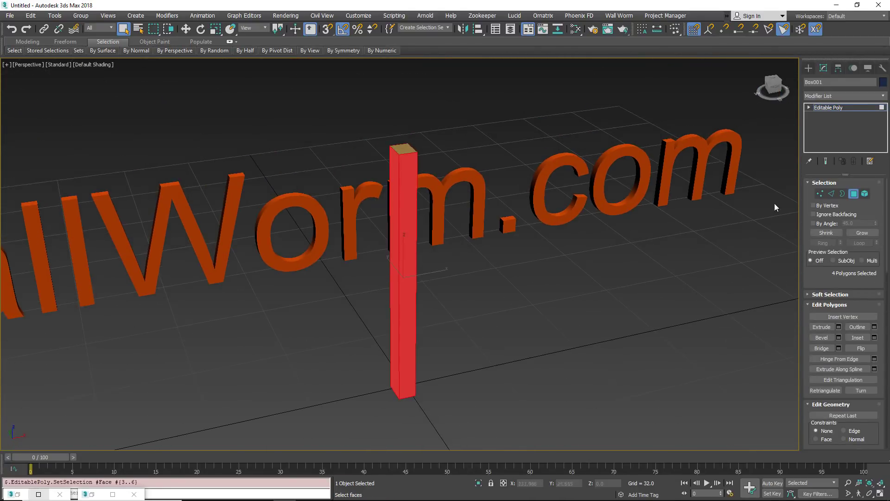
left_click_drag(886, 188, 883, 366)
scroll(883, 366, "up", 3)
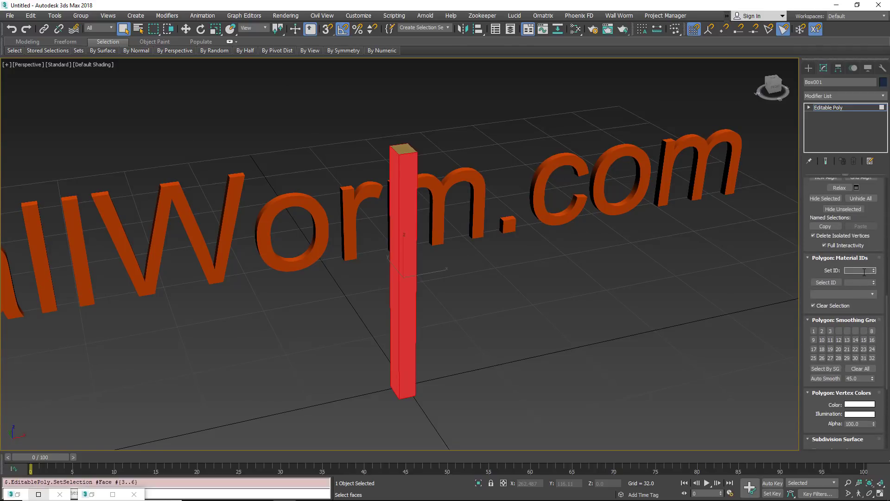
key("Return")
Step: Set the material ID of the box's bottom polygon to 3
middle_click_drag(408, 334, 410, 258, "alt")
left_click(414, 321)
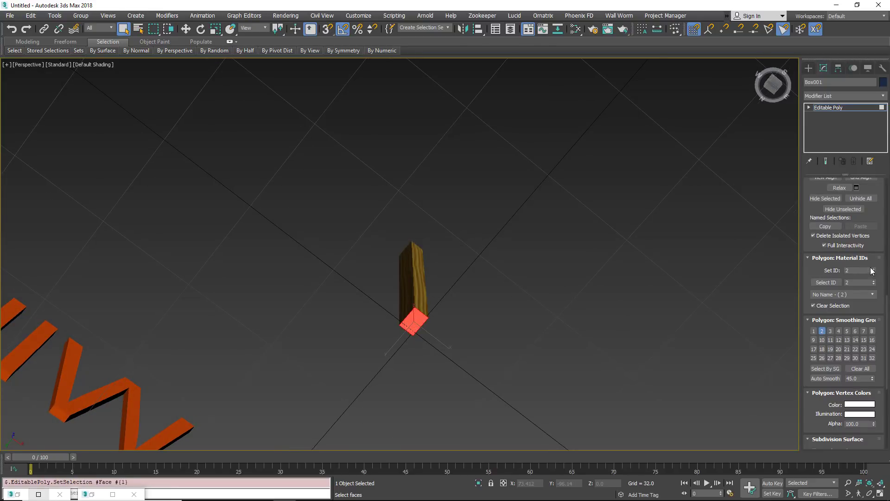
left_click_drag(863, 270, 821, 272)
key("Return")
left_click(437, 342)
Step: Examine the grain on the box's ends and long sides, and the crop settings of the second wood material's bitmap
scroll(416, 327, "up", 5)
scroll(417, 327, "up", 2)
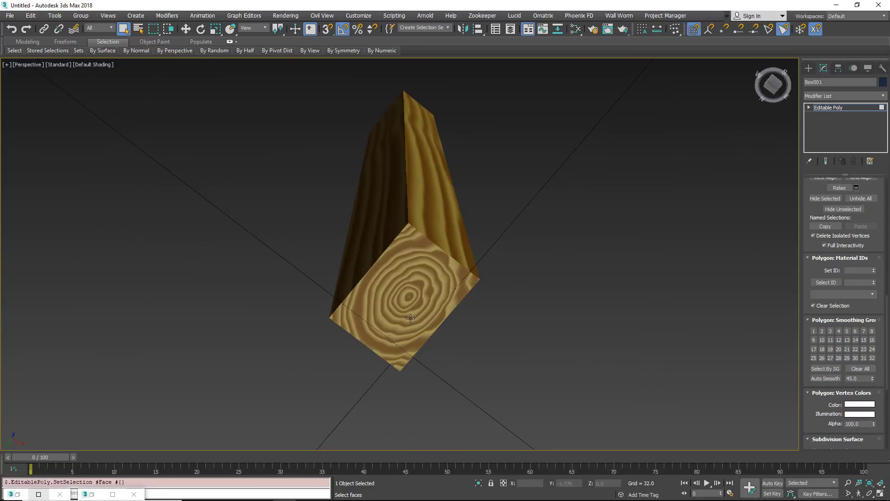
scroll(414, 312, "down", 6)
middle_click_drag(434, 285, 400, 299, "alt")
scroll(401, 299, "up", 4)
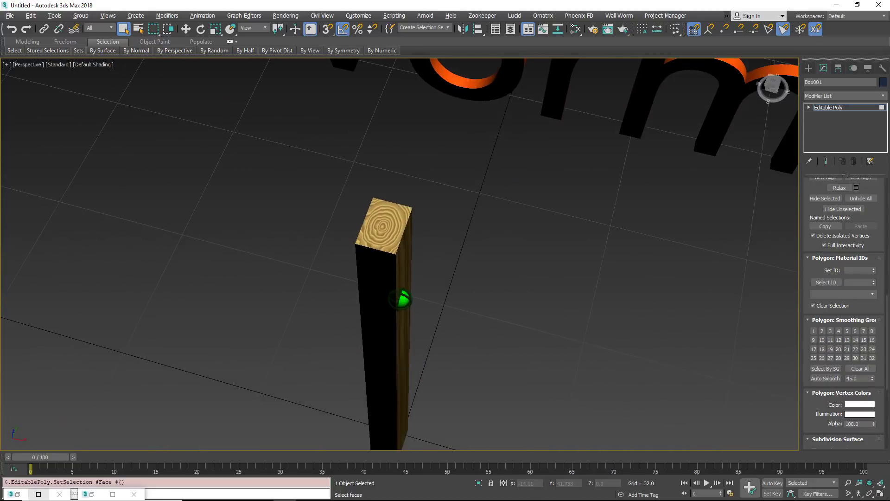
middle_click_drag(385, 268, 410, 217, "alt")
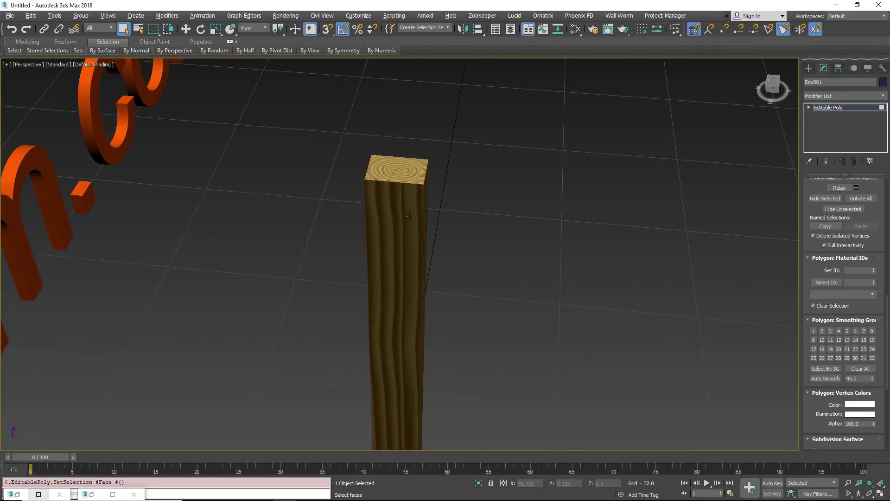
left_click(575, 29)
scroll(247, 343, "up", 3)
middle_click_drag(247, 343, 344, 218)
left_click(363, 266)
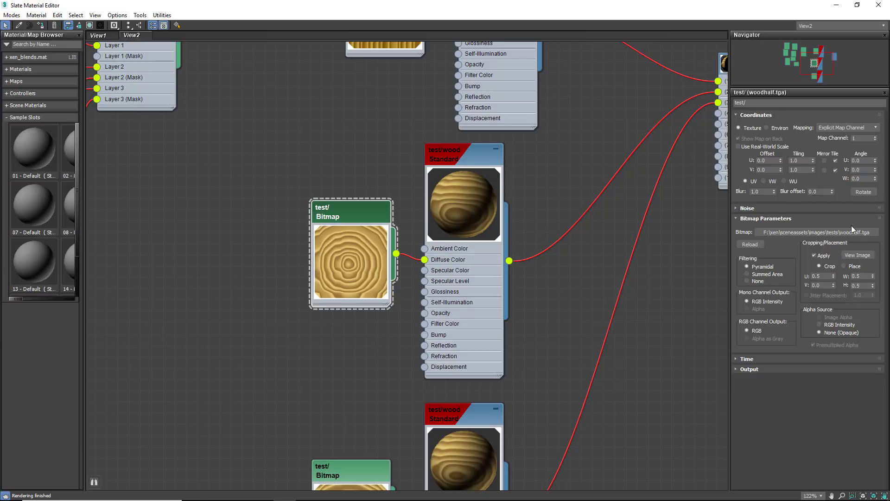
double_click(589, 9)
key("m")
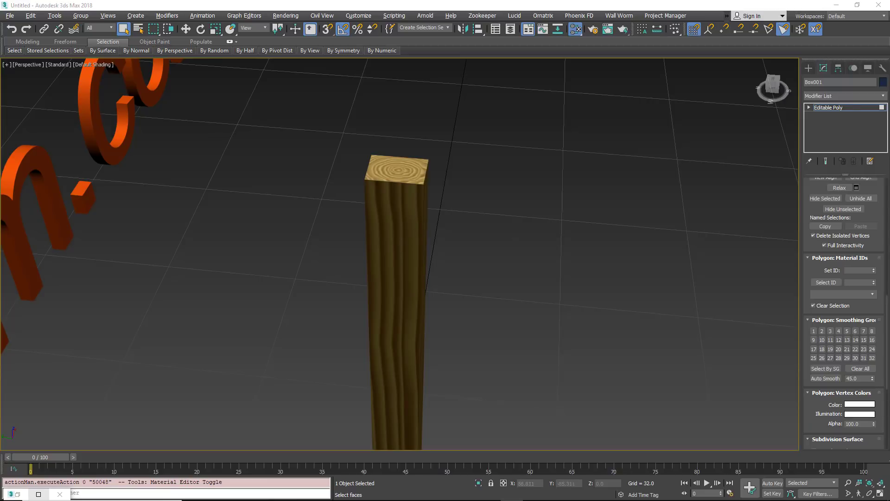
Step: Rename the box as woodplank
scroll(425, 309, "down", 3)
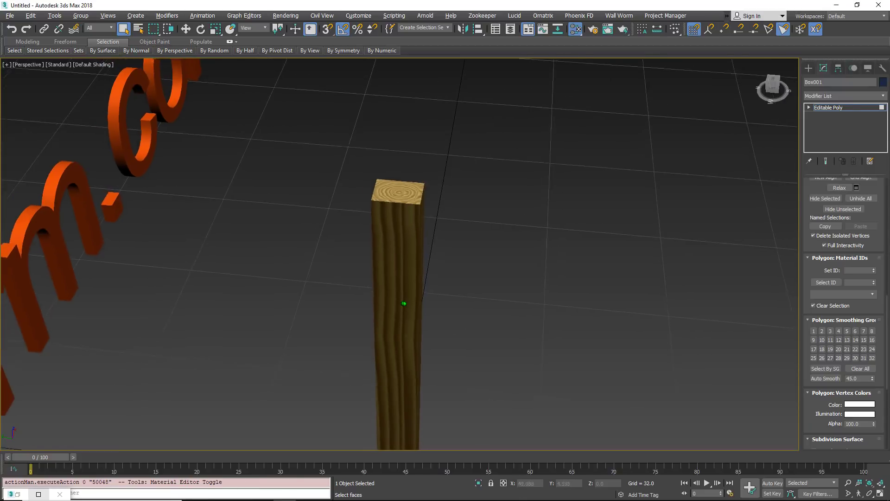
scroll(435, 357, "up", 5)
scroll(435, 350, "down", 10)
middle_click_drag(435, 349, 419, 352, "alt")
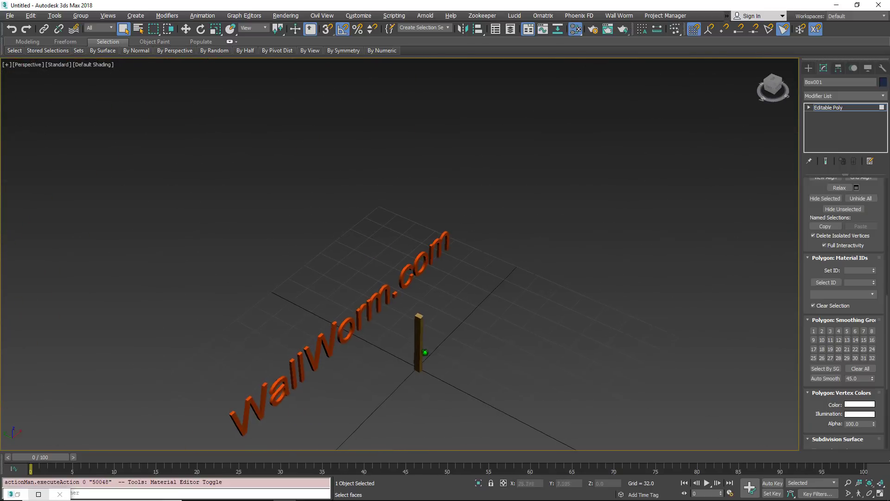
scroll(419, 352, "up", 5)
scroll(420, 353, "down", 2)
scroll(419, 353, "up", 2)
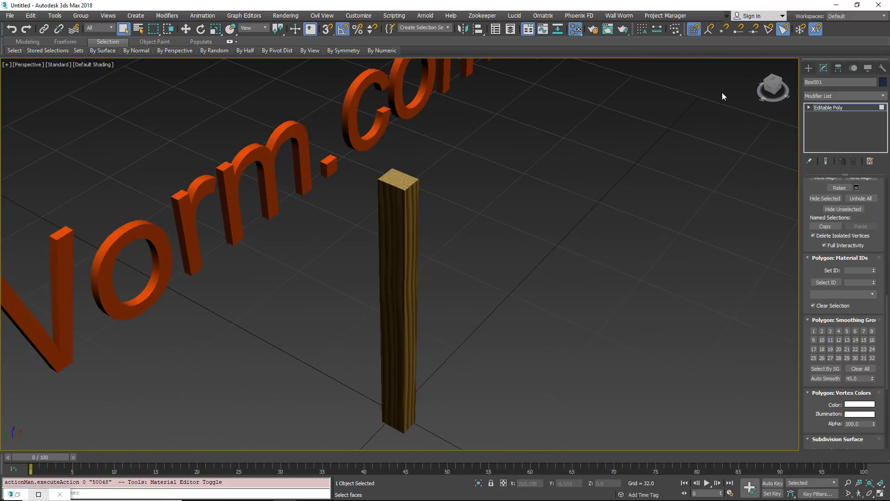
left_click(835, 82)
type("woodplank")
Step: Open Wall Worm Model Tools and pick the woodplank box as the model
left_click(620, 17)
mouse_move(626, 32)
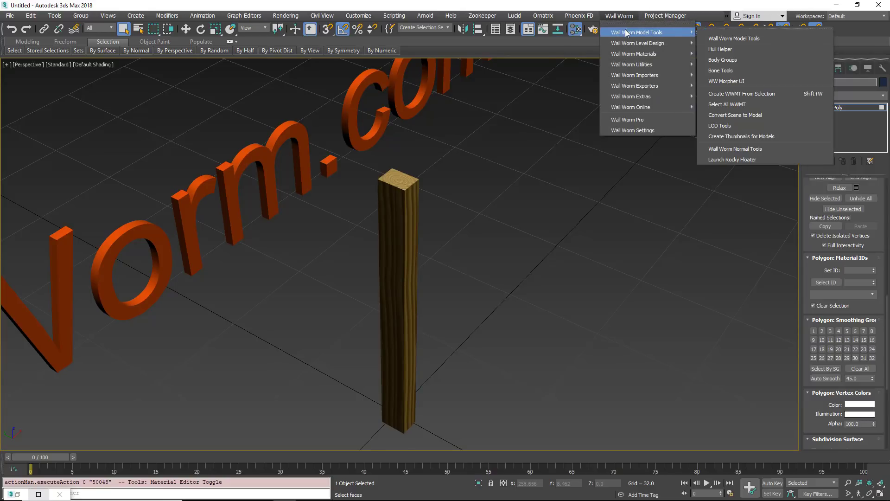
left_click(733, 39)
left_click(196, 134)
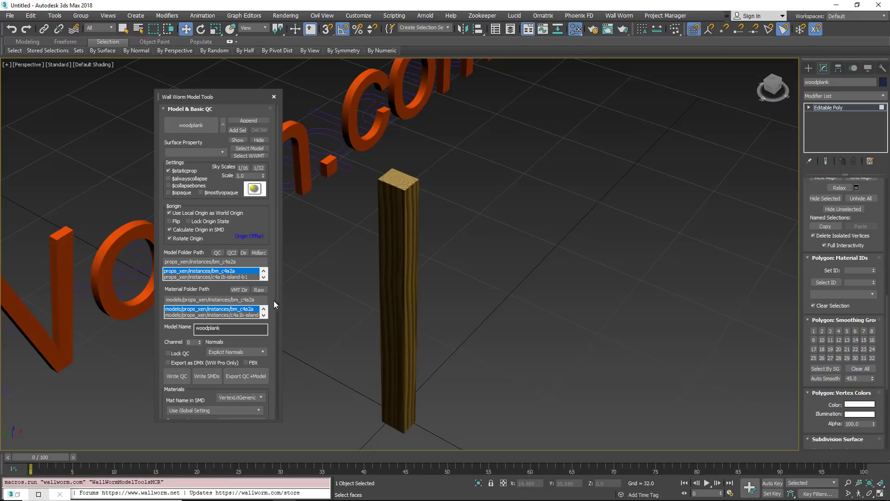
left_click_drag(245, 263, 169, 261)
key("t")
key("e")
key("s")
middle_click_drag(529, 285, 519, 307)
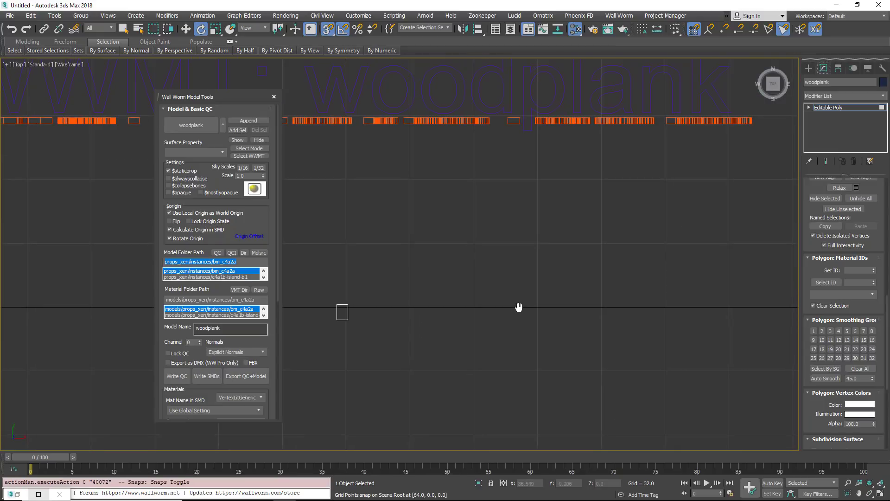
key("shift+z")
key("shift+z")
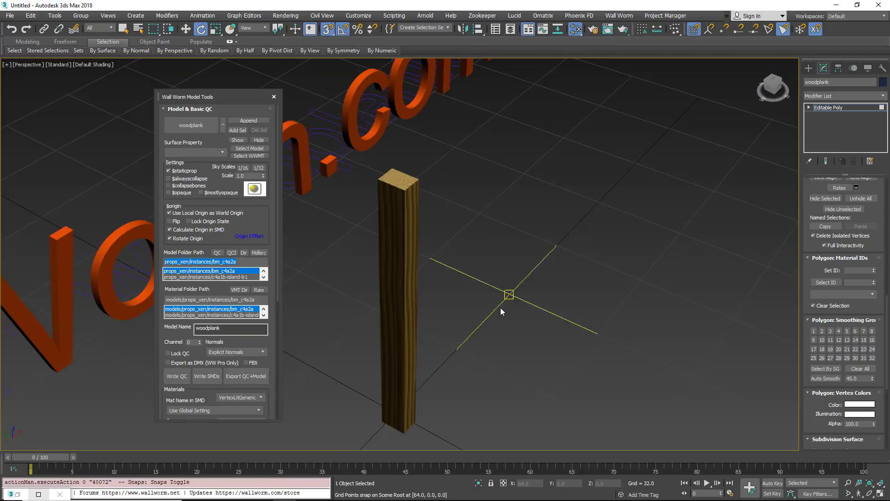
Step: Set both the model folder path and the material folder path of the woodplank model to test
double_click(246, 262)
type("test")
double_click(244, 299)
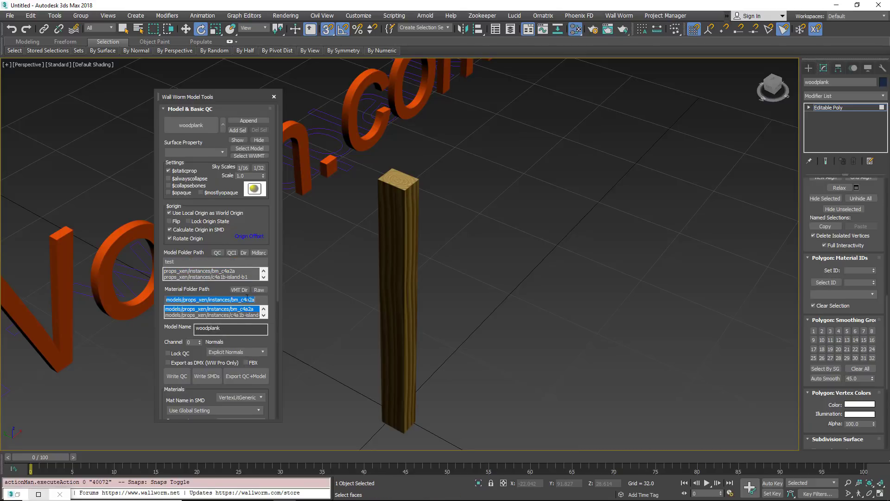
type("test")
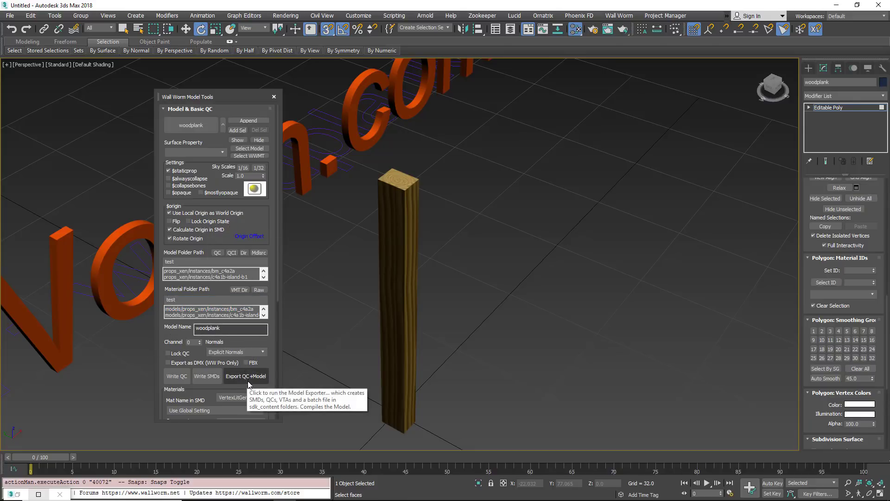
Step: Export the VTF texture and VMT of the first wood material only, excluding the two duplicate wood.vmt entries
left_click_drag(196, 395, 200, 297)
left_click(240, 329)
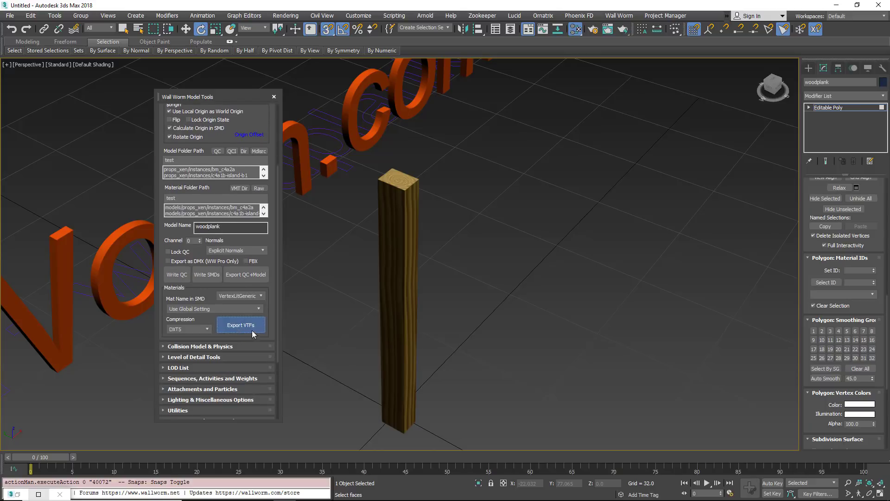
left_click_drag(178, 97, 670, 90)
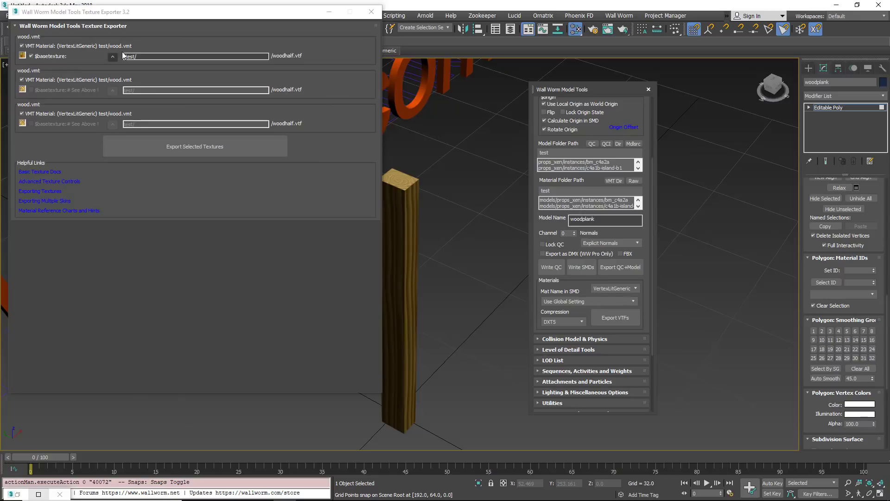
left_click(22, 79)
left_click(21, 114)
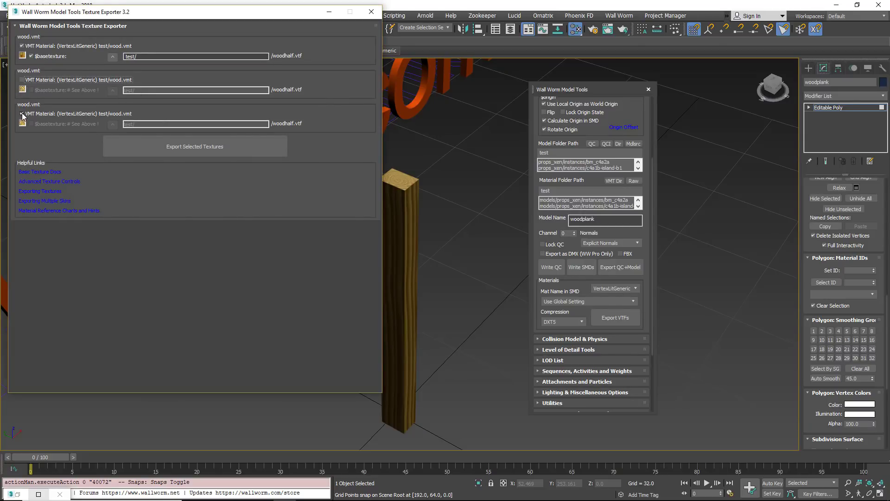
left_click(198, 152)
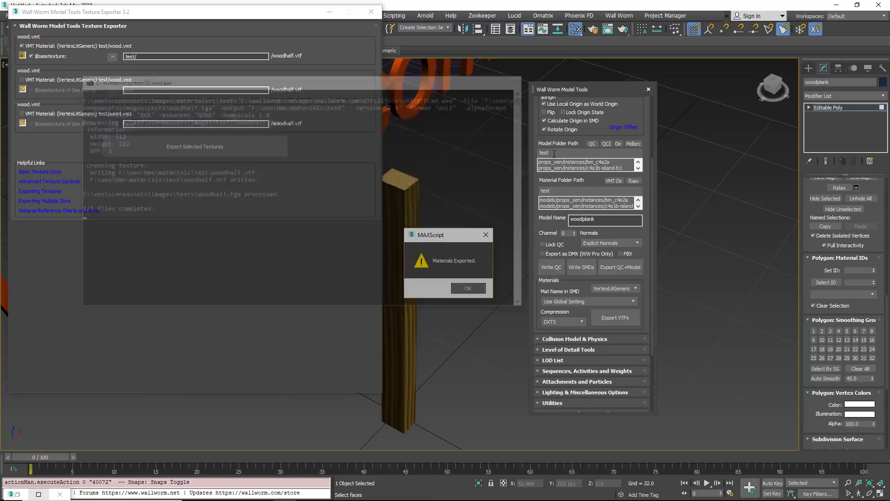
left_click(468, 288)
left_click(371, 11)
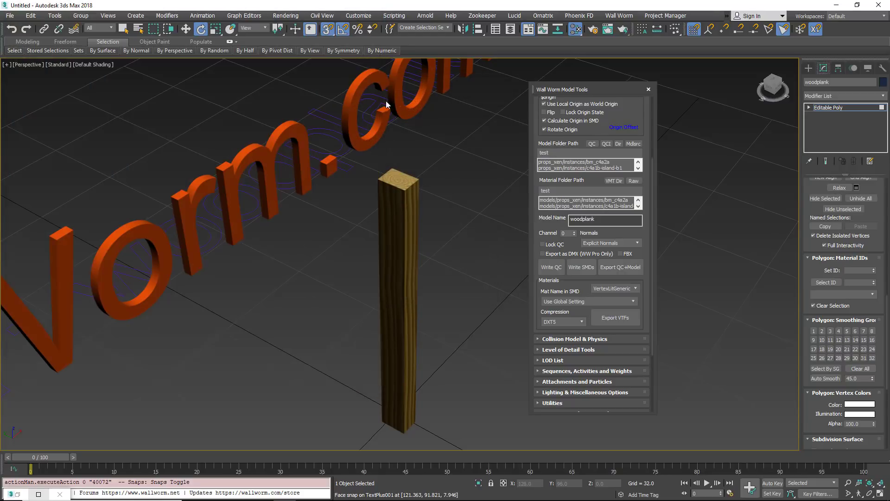
Step: Export the QC and compile the woodplank model, and dismiss the compiler console
left_click(612, 268)
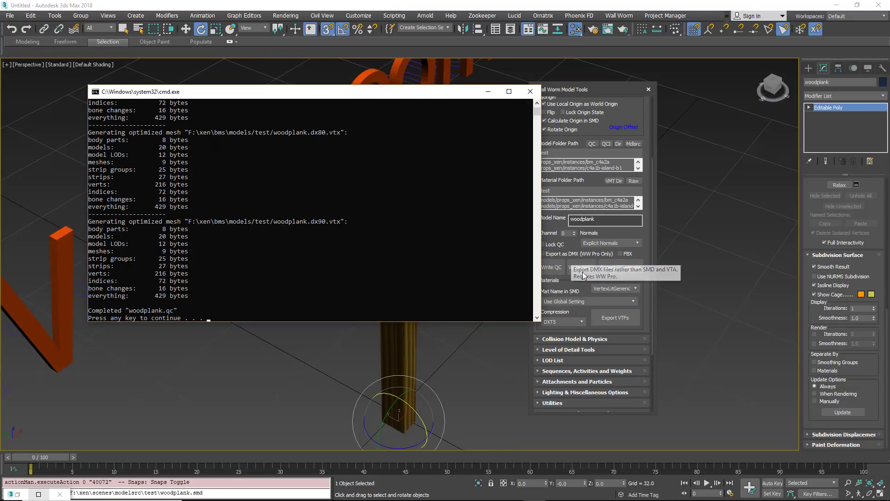
left_click(531, 91)
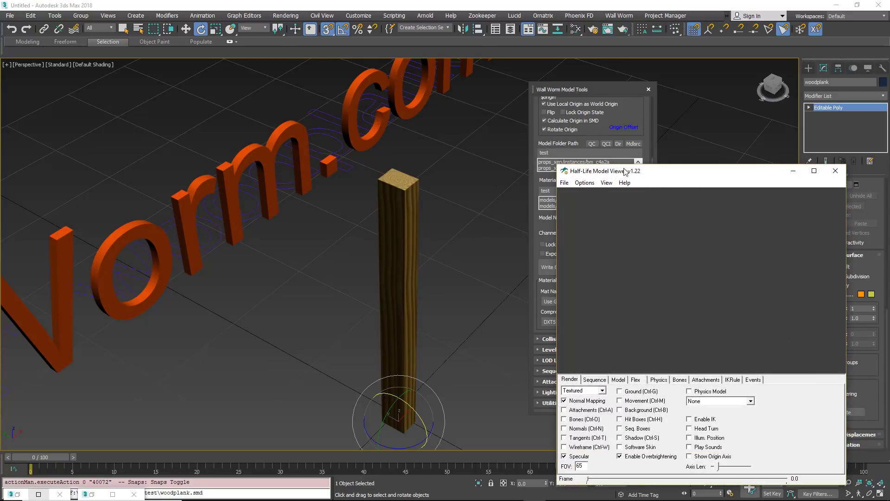
Step: Load woodplank.mdl from the models/test folder in Half-Life Model Viewer and rotate it to inspect the wood texture
left_click_drag(694, 168, 694, 132)
left_click(565, 146)
left_click(582, 157)
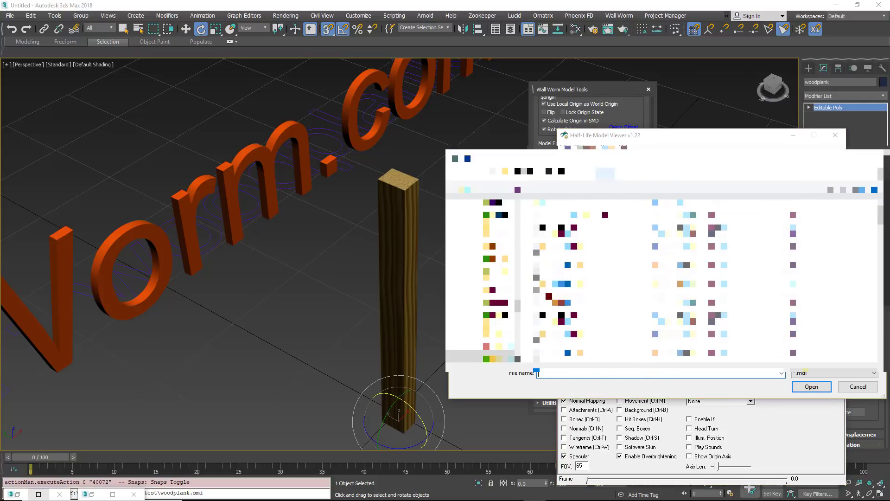
scroll(659, 309, "down", 2)
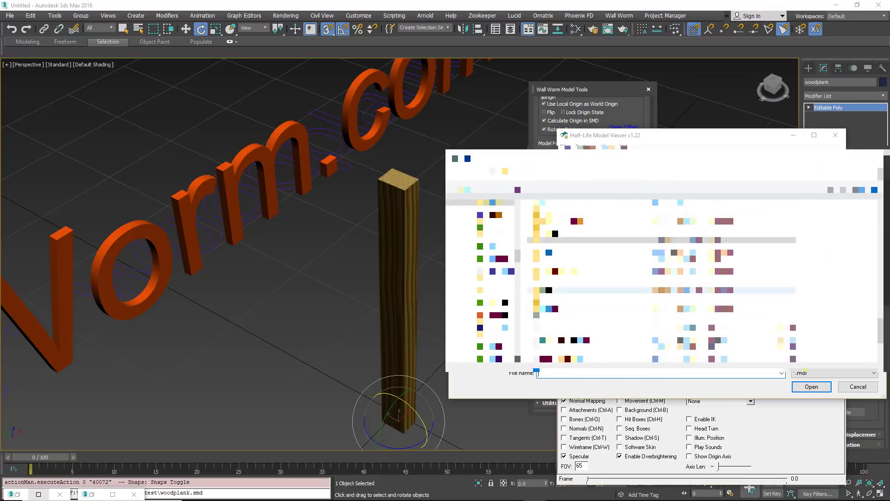
double_click(564, 254)
double_click(563, 217)
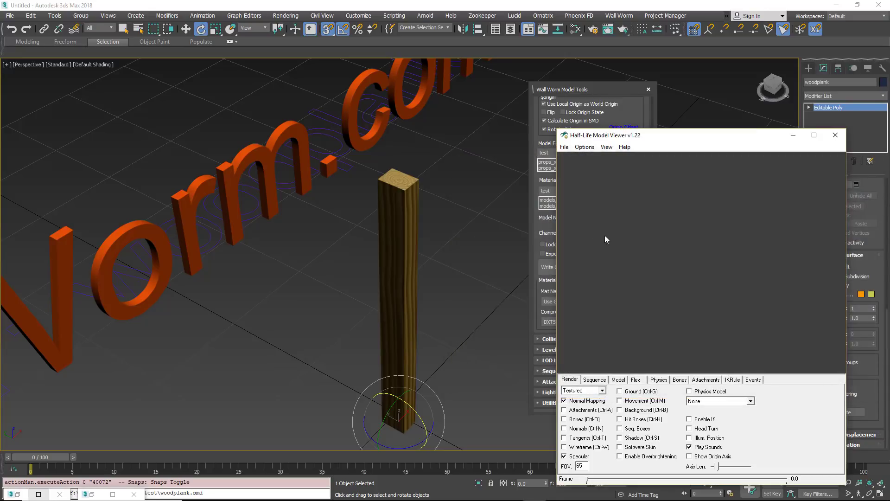
left_click_drag(695, 249, 778, 272)
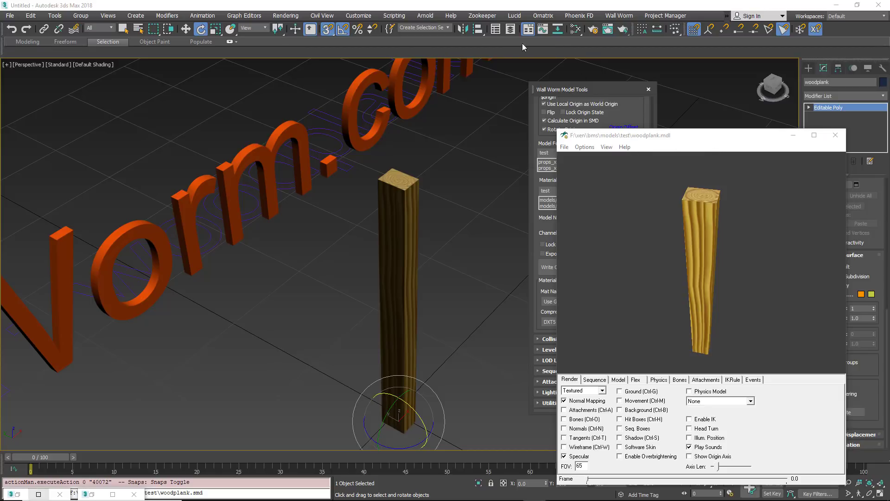
Step: Review how the cropped bitmaps and wood materials feed the Multi/Sub-Object material, and close the material editor and Wall Worm Model Tools
left_click(576, 31)
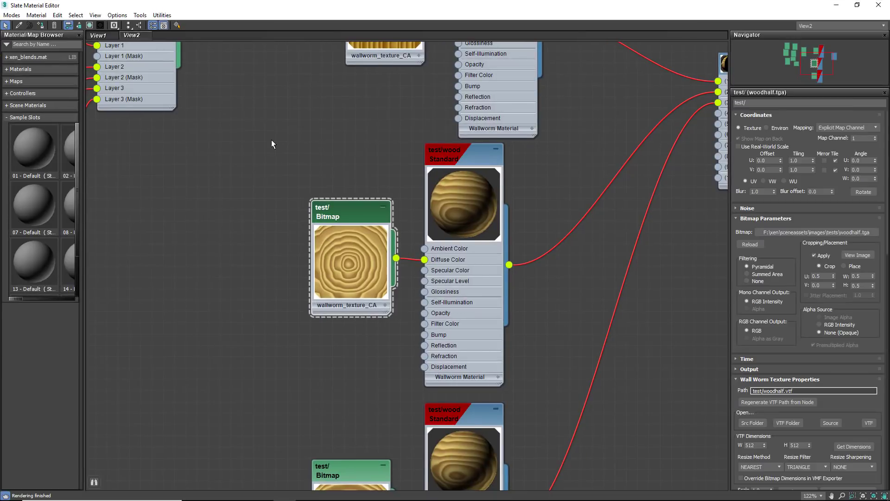
scroll(384, 294, "down", 3)
scroll(384, 294, "down", 1)
middle_click_drag(384, 294, 449, 267)
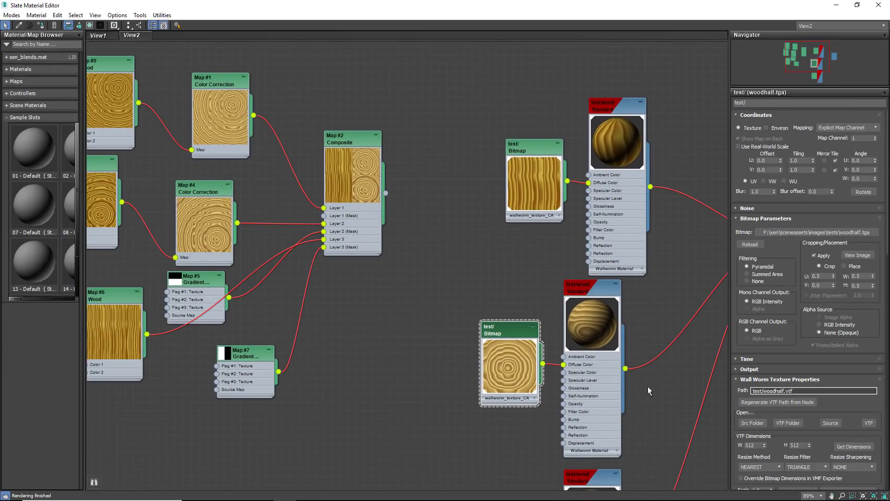
scroll(645, 387, "down", 1)
middle_click_drag(646, 388, 565, 303)
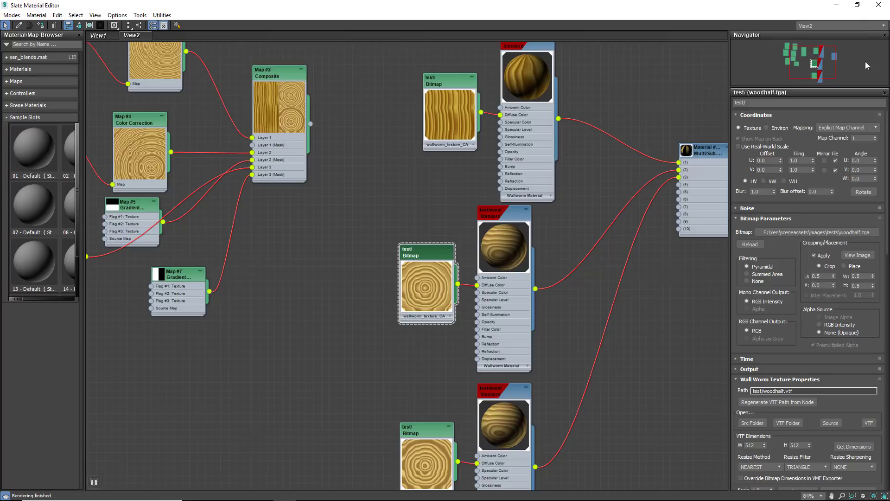
key("m")
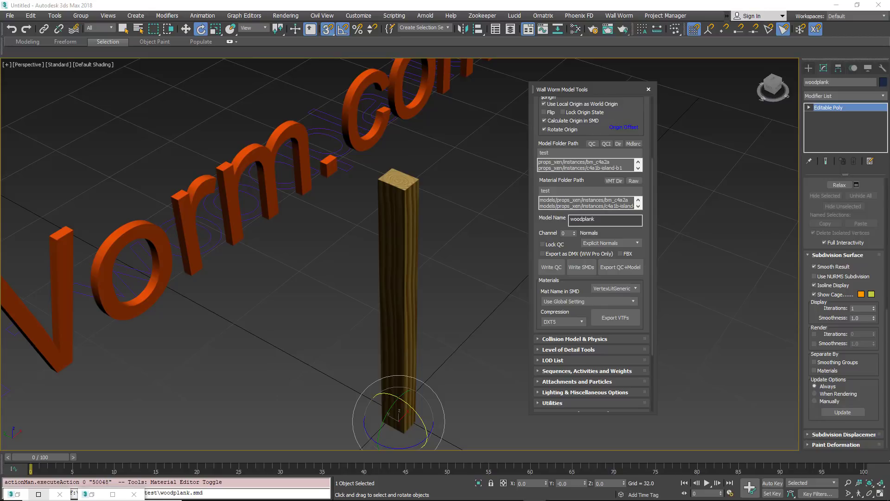
left_click(649, 89)
mouse_move(473, 219)
middle_mouse_down("alt")
mouse_move(495, 258)
mouse_move(471, 255)
mouse_move(553, 324)
mouse_move(617, 314)
mouse_move(557, 302)
mouse_move(550, 265)
mouse_move(537, 251)
mouse_move(555, 237)
middle_mouse_up("alt")
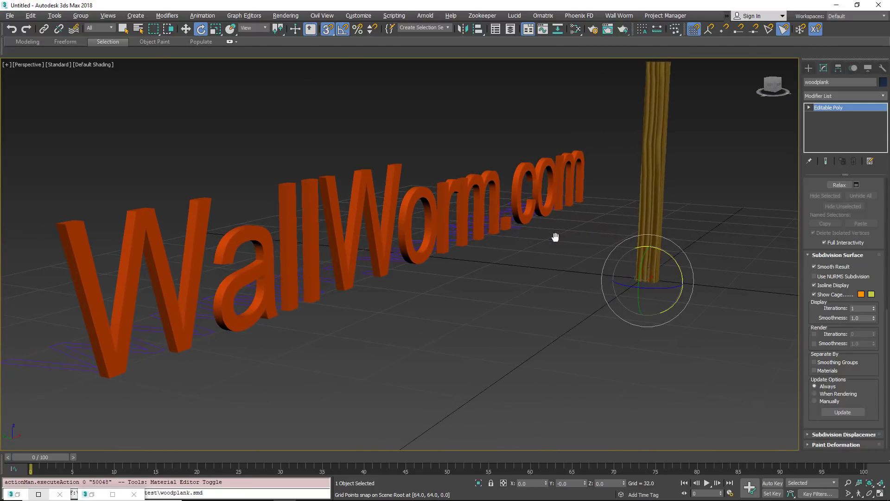